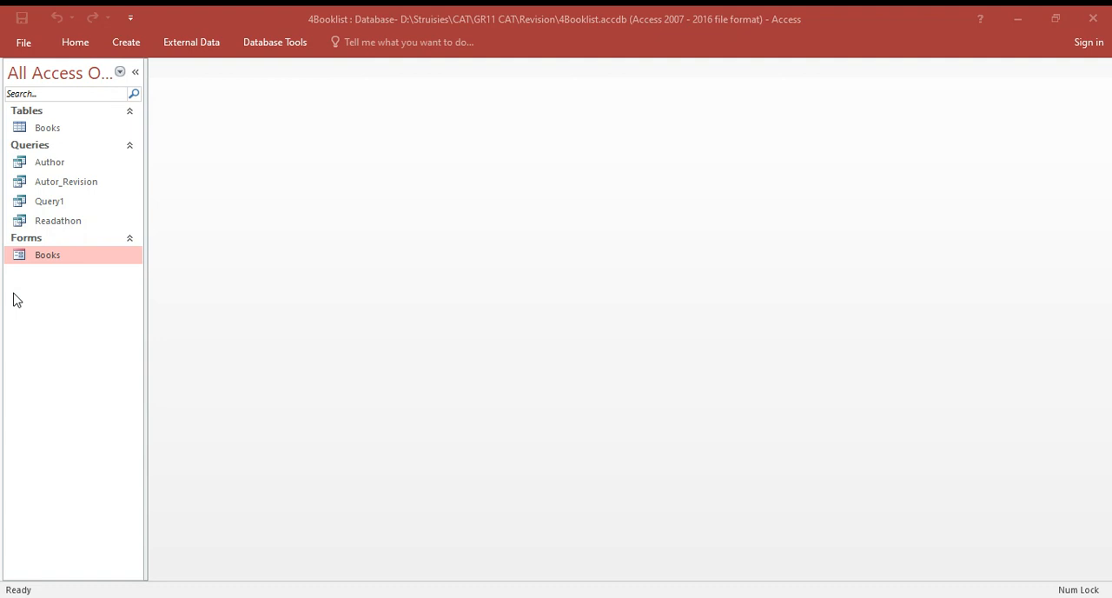
- Open the Books table and switch it to Design View
{"action": "left_click", "coordinate": [51, 131]}
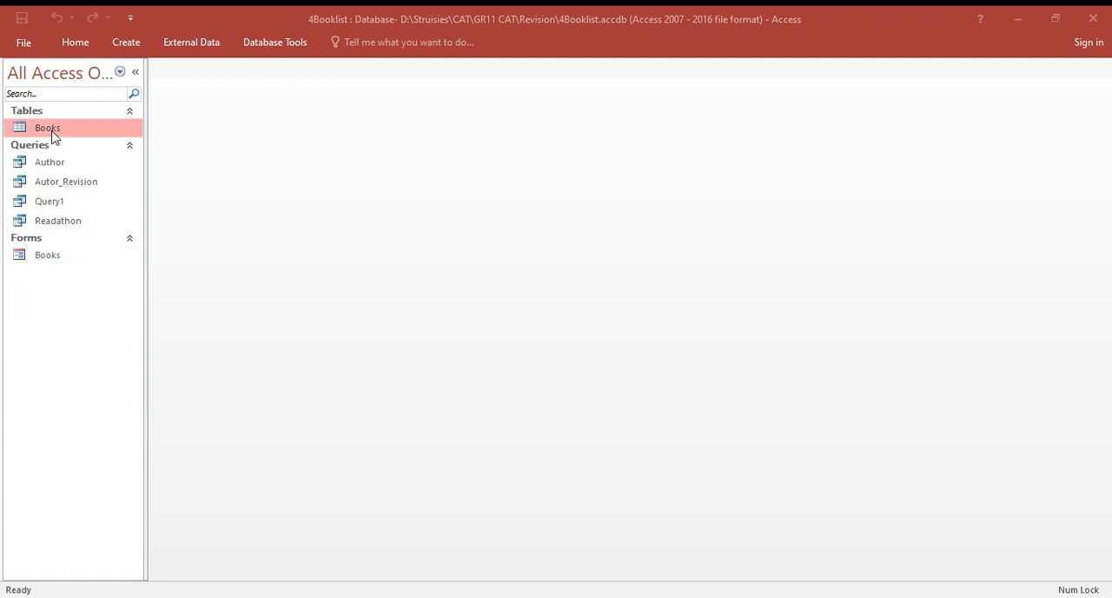
{"action": "double_click", "coordinate": [50, 130]}
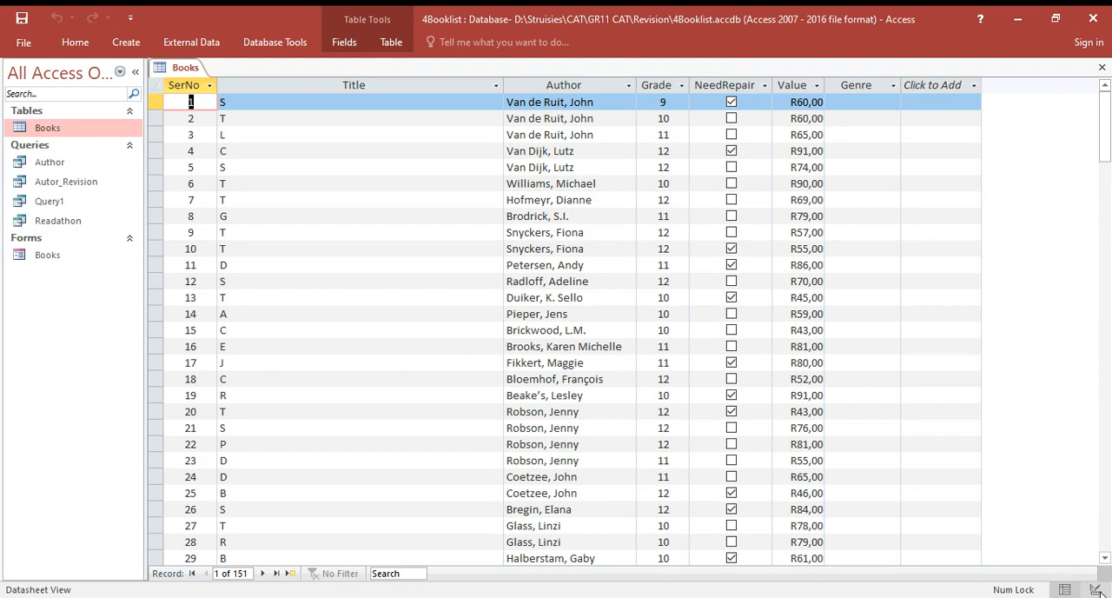
{"action": "left_click", "coordinate": [82, 47]}
{"action": "left_click", "coordinate": [19, 103]}
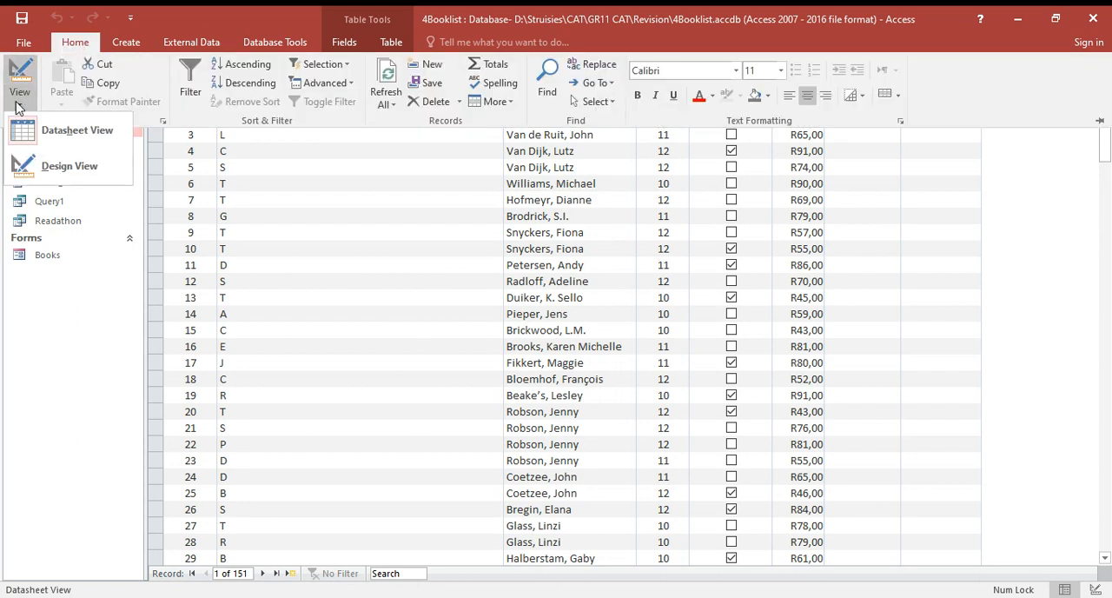
{"action": "left_click", "coordinate": [54, 166]}
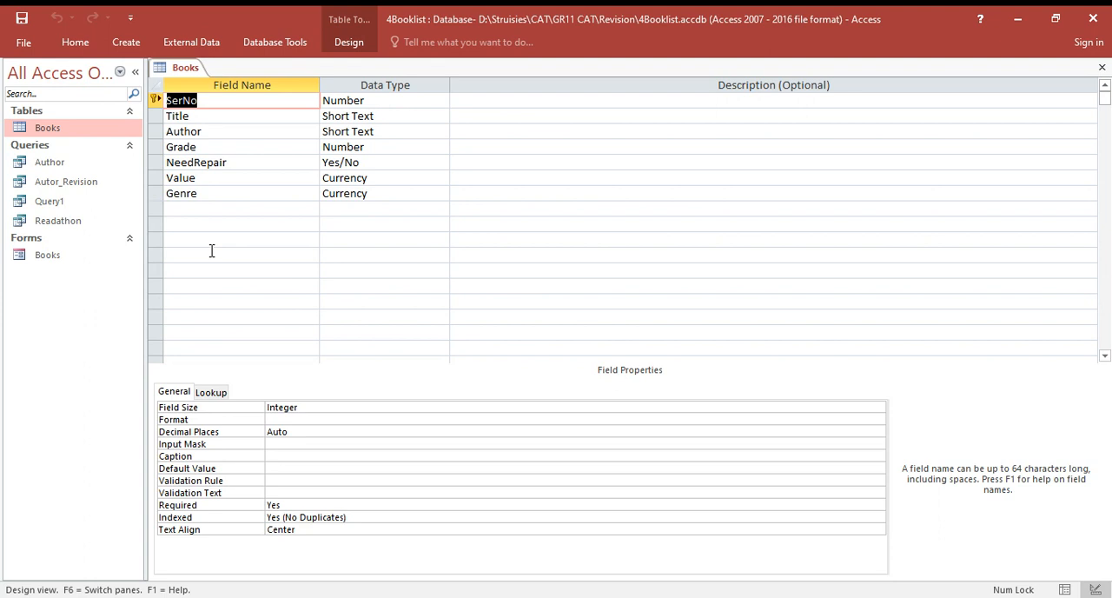
- Look at the Value field's format property, and set the Title field's Field Size to 25
{"action": "left_click", "coordinate": [233, 179]}
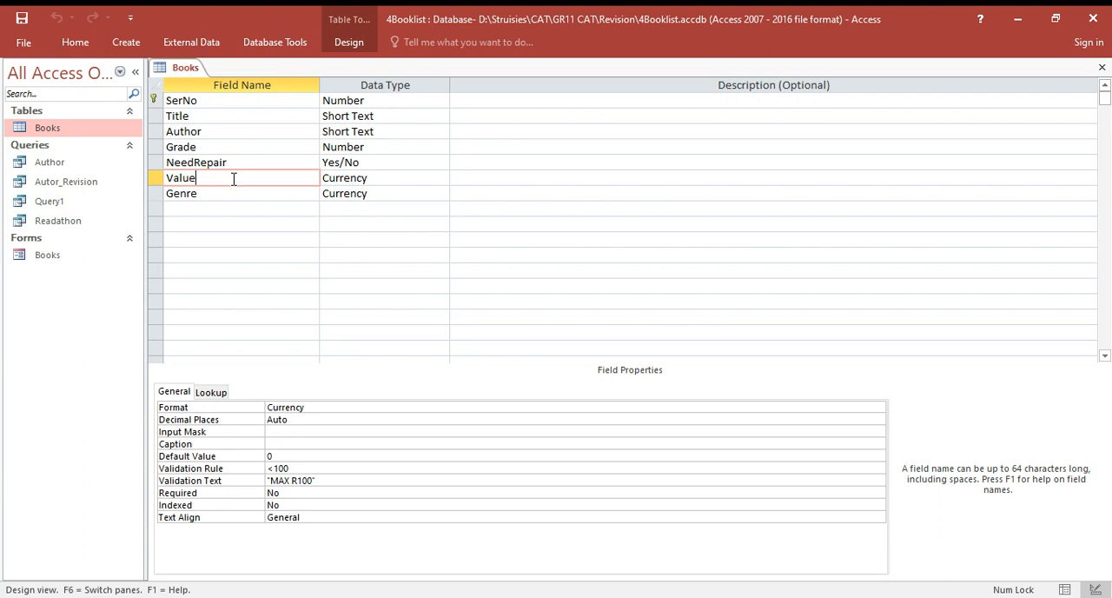
{"action": "left_click", "coordinate": [331, 406]}
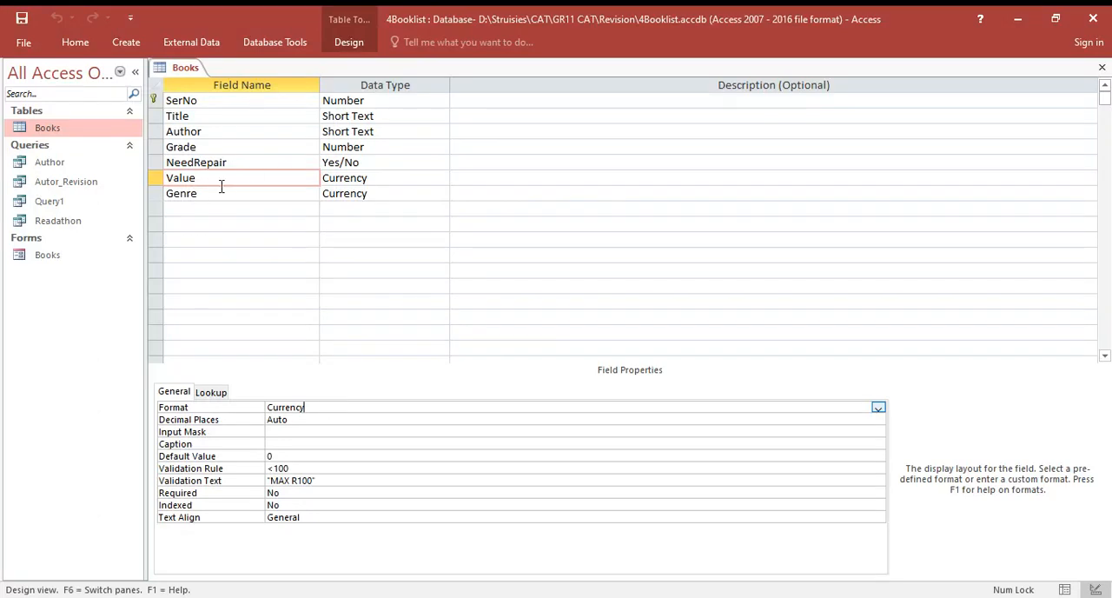
{"action": "left_click", "coordinate": [239, 114]}
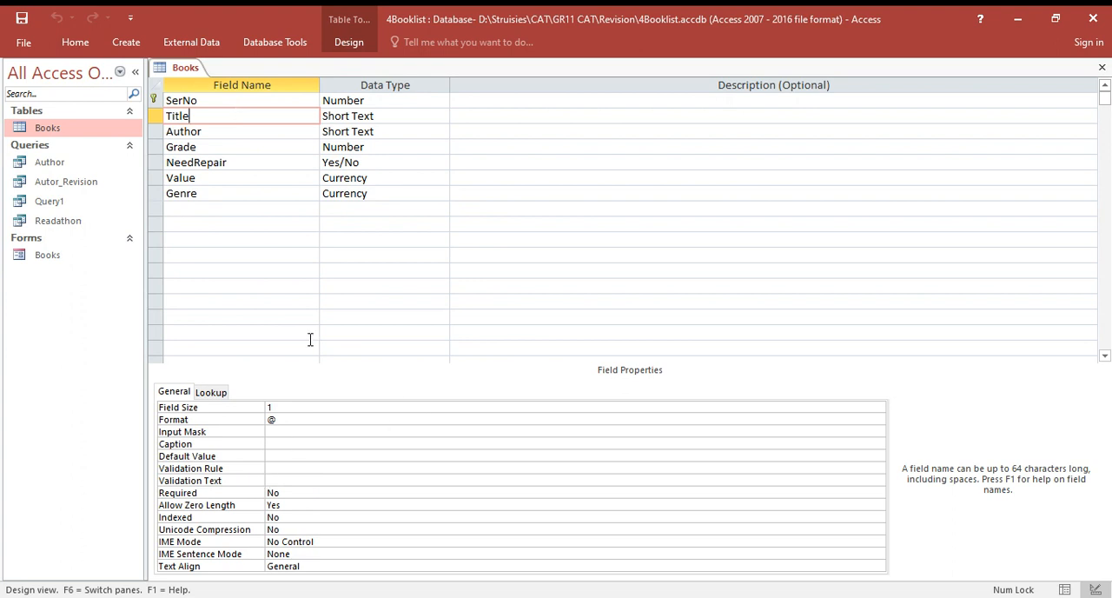
{"action": "left_click", "coordinate": [314, 407]}
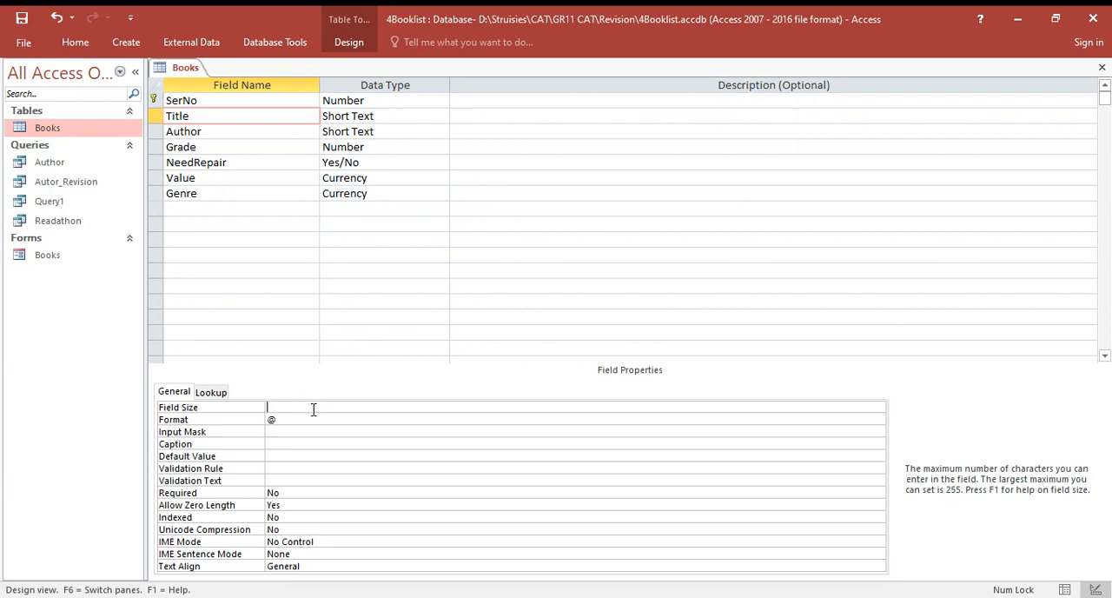
{"action": "left_click", "coordinate": [314, 409]}
{"action": "left_click", "coordinate": [317, 431]}
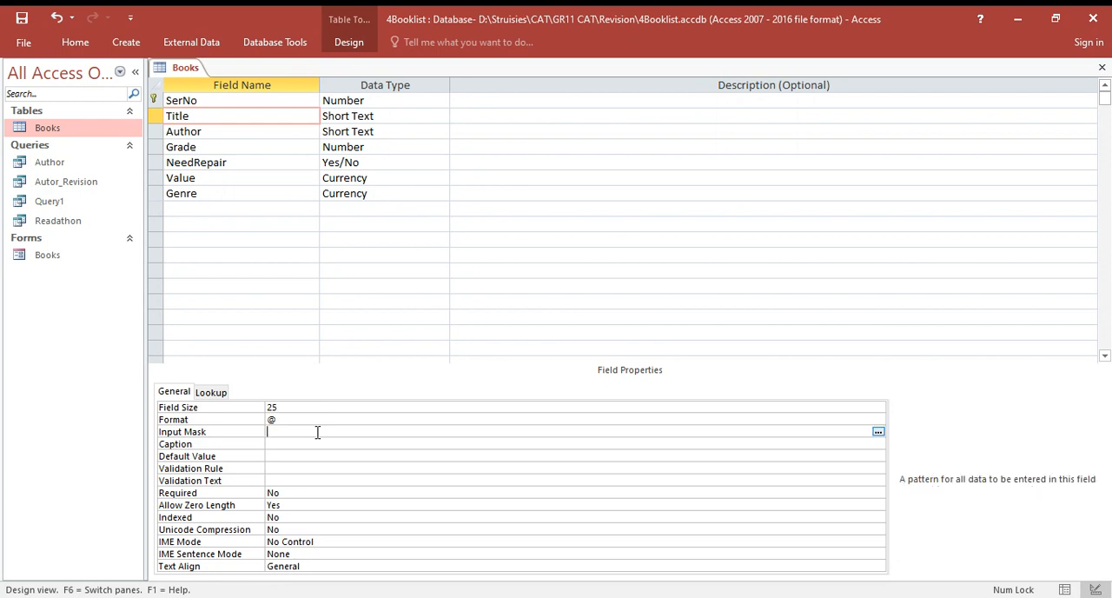
- Check which options the Title field offers for its Field Size and Format properties
{"action": "left_click", "coordinate": [881, 409]}
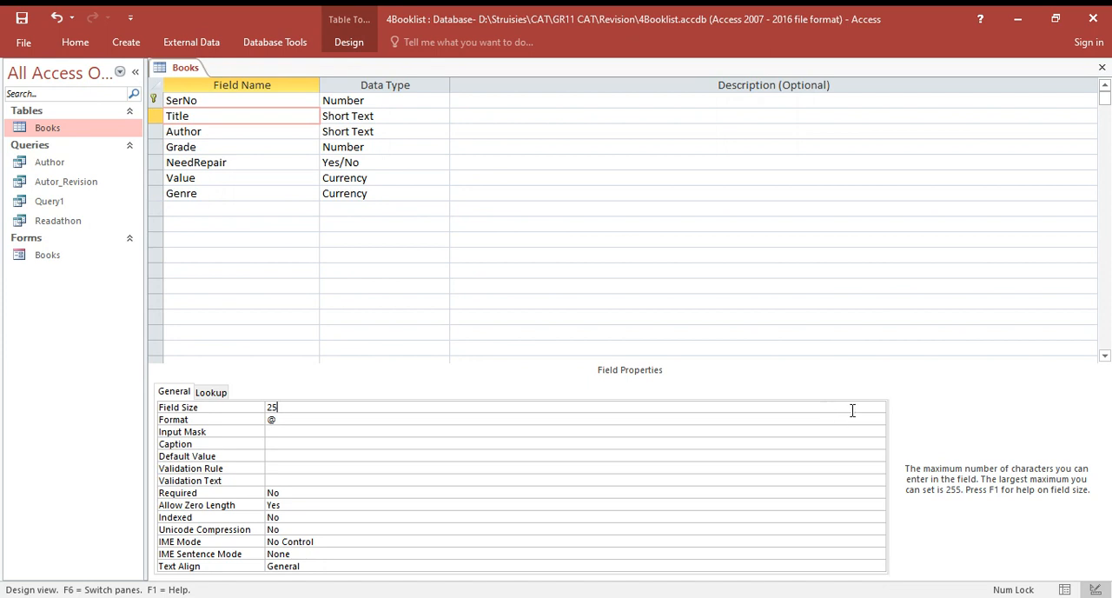
{"action": "left_click", "coordinate": [879, 420]}
{"action": "left_click", "coordinate": [880, 421]}
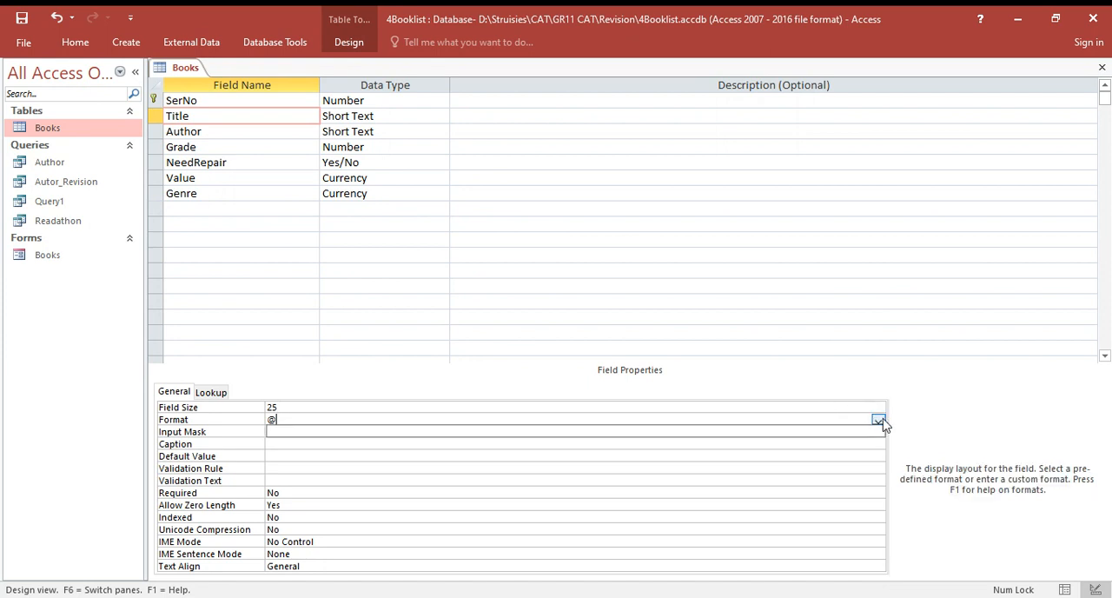
{"action": "left_click", "coordinate": [881, 421]}
{"action": "left_click", "coordinate": [877, 421]}
{"action": "left_click", "coordinate": [859, 407]}
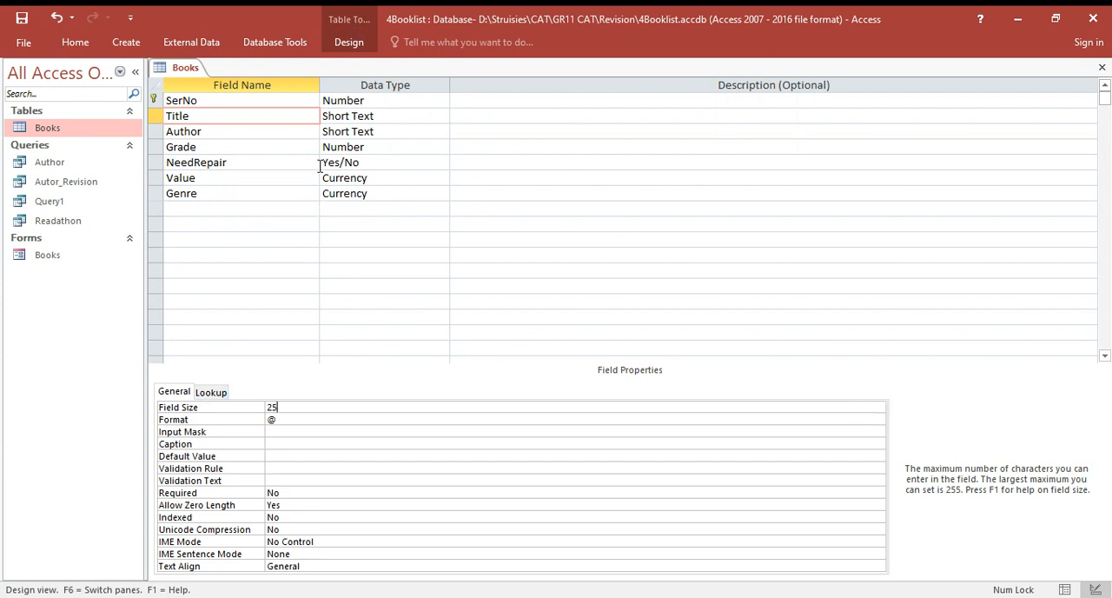
- Set the Field Size of the Grade number field to Byte
{"action": "left_click", "coordinate": [369, 143]}
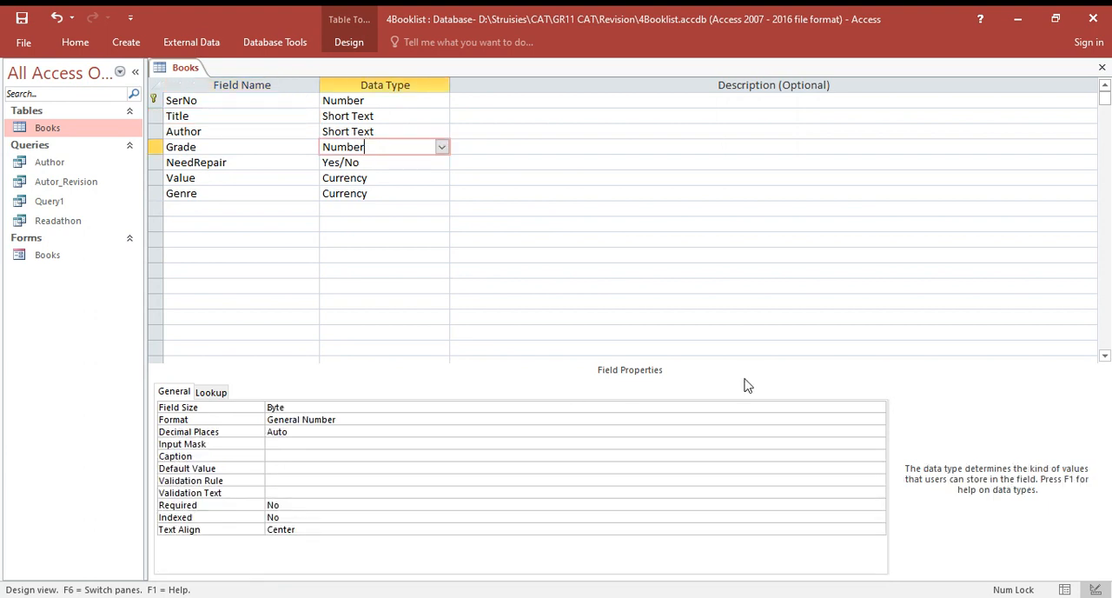
{"action": "left_click", "coordinate": [370, 407]}
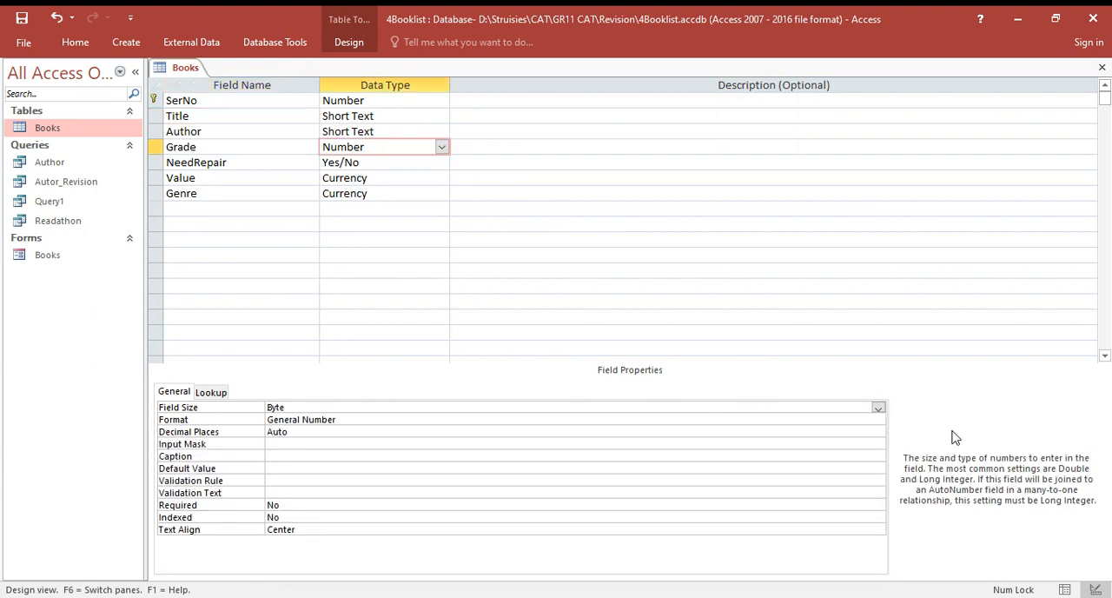
{"action": "left_click", "coordinate": [879, 409]}
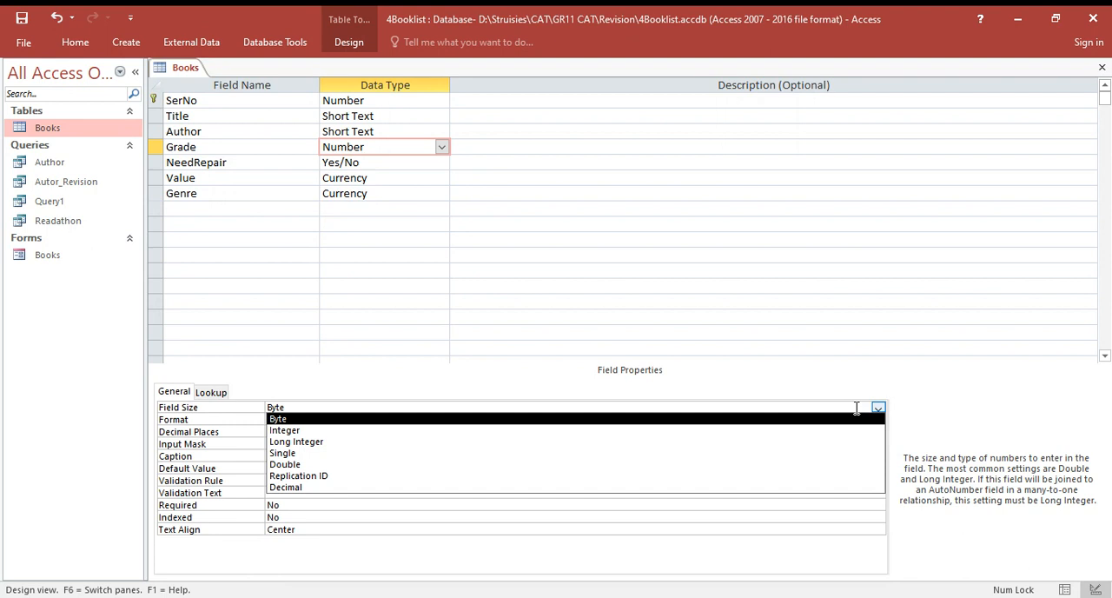
{"action": "left_click", "coordinate": [394, 418]}
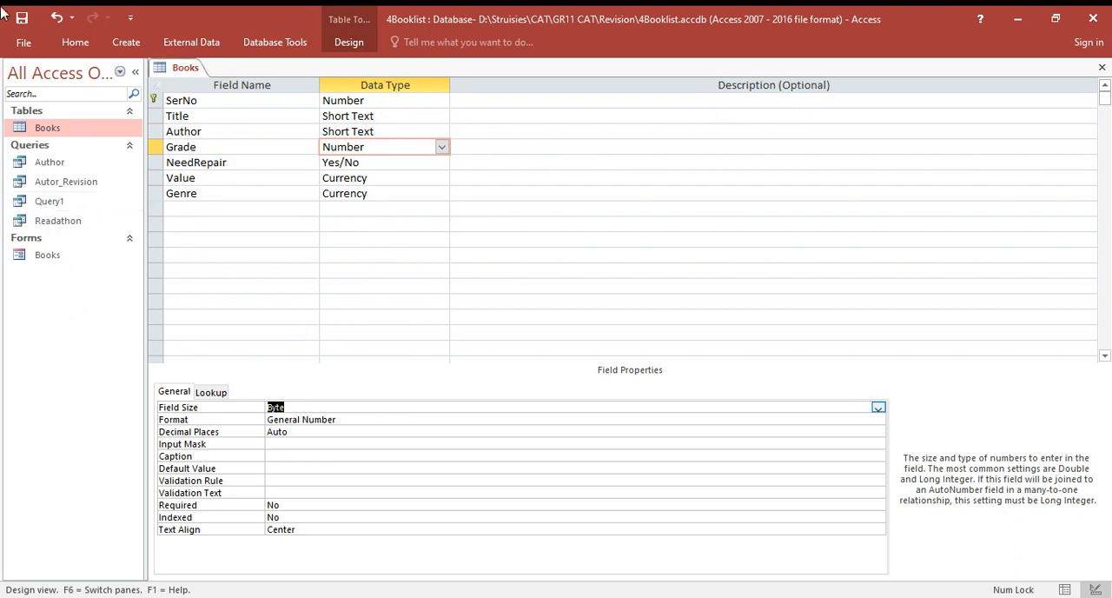
- Save the Books table design, reopen the table in Datasheet View and inspect its Genre column
{"action": "double_click", "coordinate": [83, 137]}
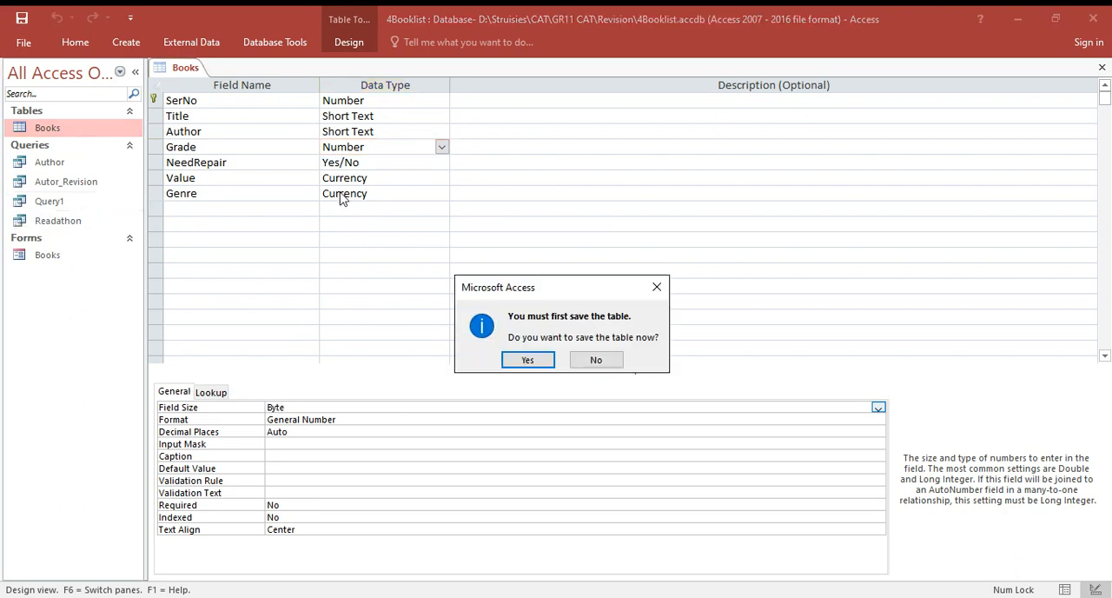
{"action": "left_click", "coordinate": [538, 363]}
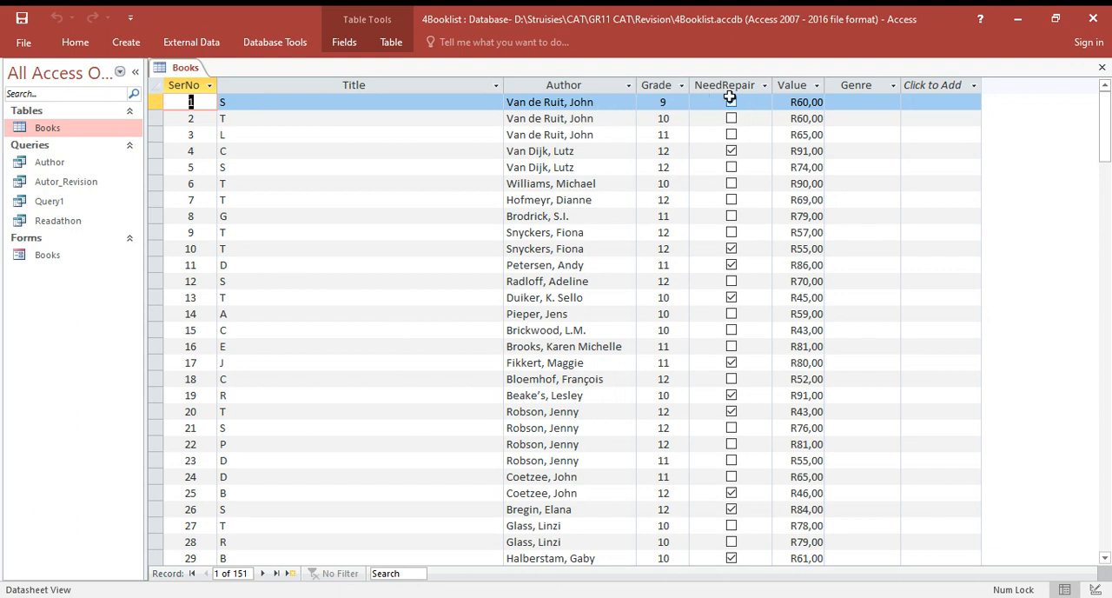
{"action": "left_click", "coordinate": [865, 102]}
{"action": "left_click", "coordinate": [894, 118]}
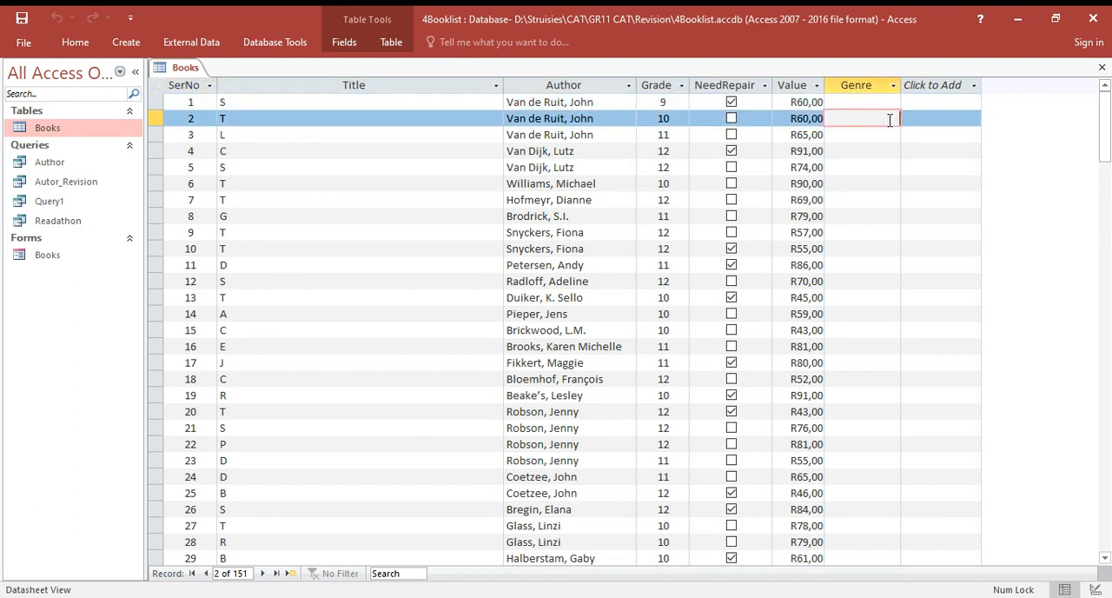
{"action": "left_click", "coordinate": [893, 85]}
{"action": "left_click", "coordinate": [862, 103]}
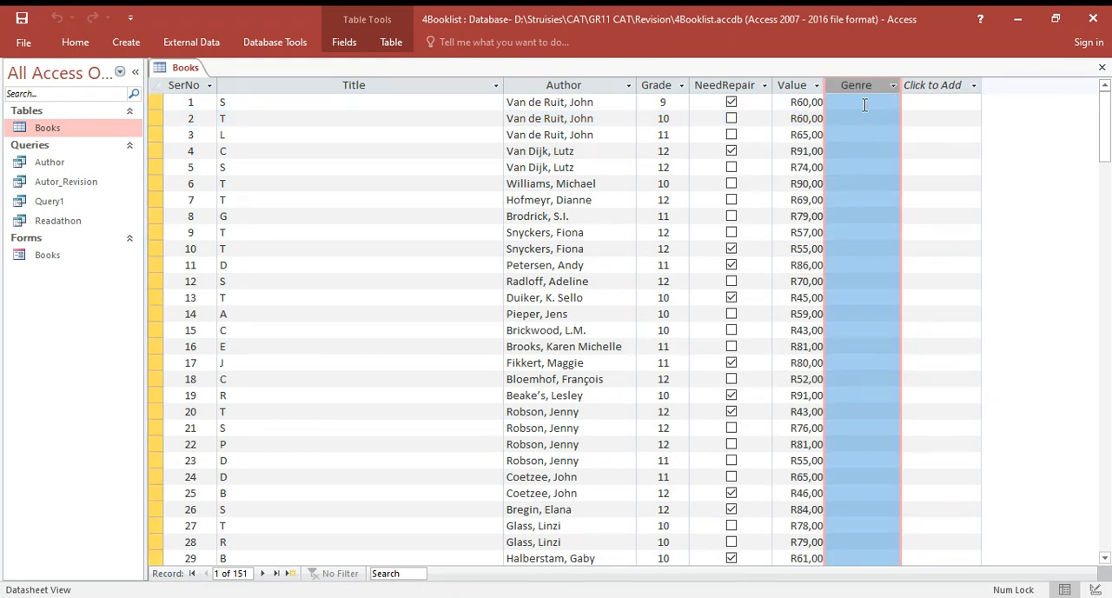
{"action": "left_click", "coordinate": [864, 103]}
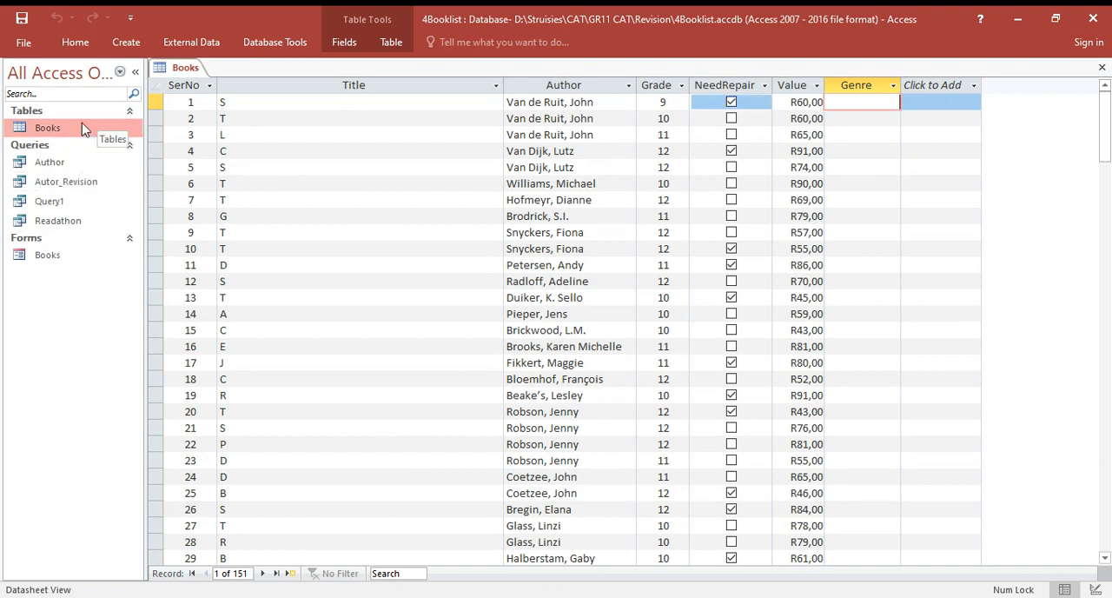
- Return the Books table to Design View
{"action": "left_click", "coordinate": [70, 40]}
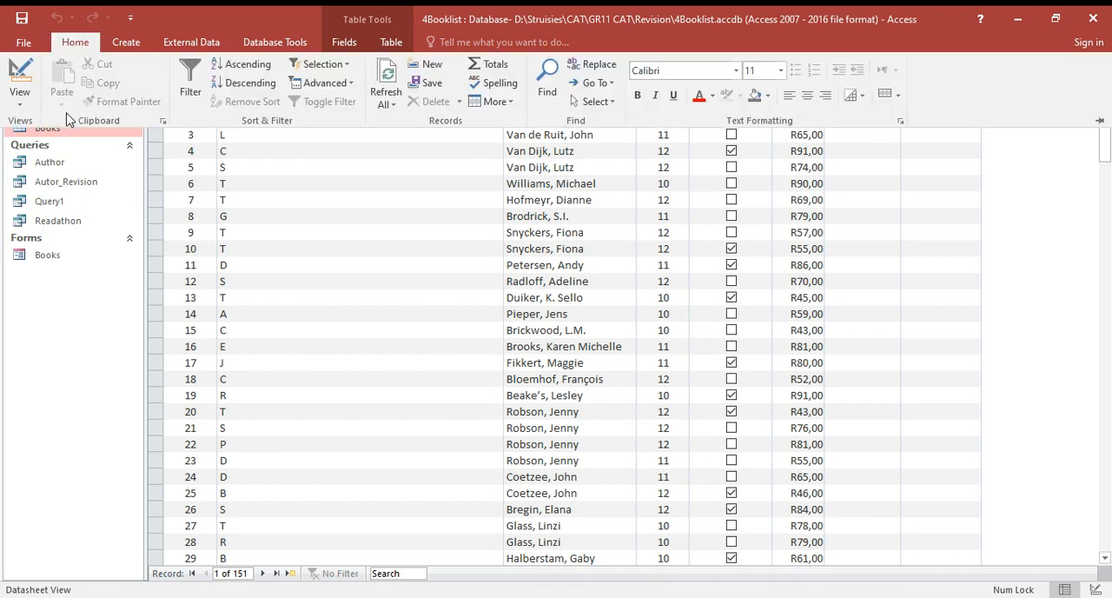
{"action": "left_click", "coordinate": [19, 94]}
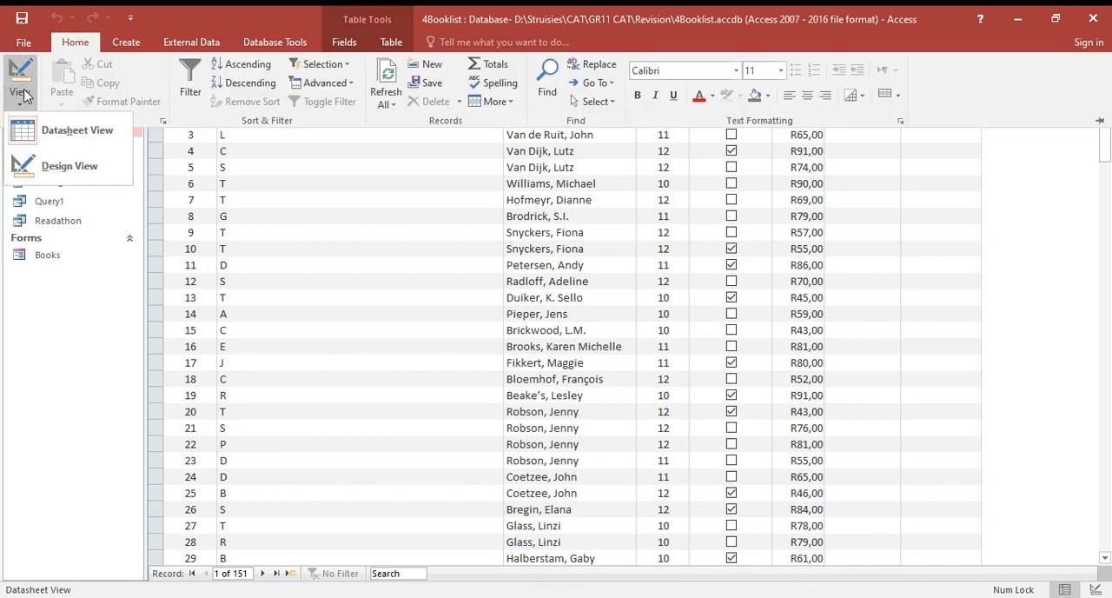
{"action": "left_click", "coordinate": [61, 166]}
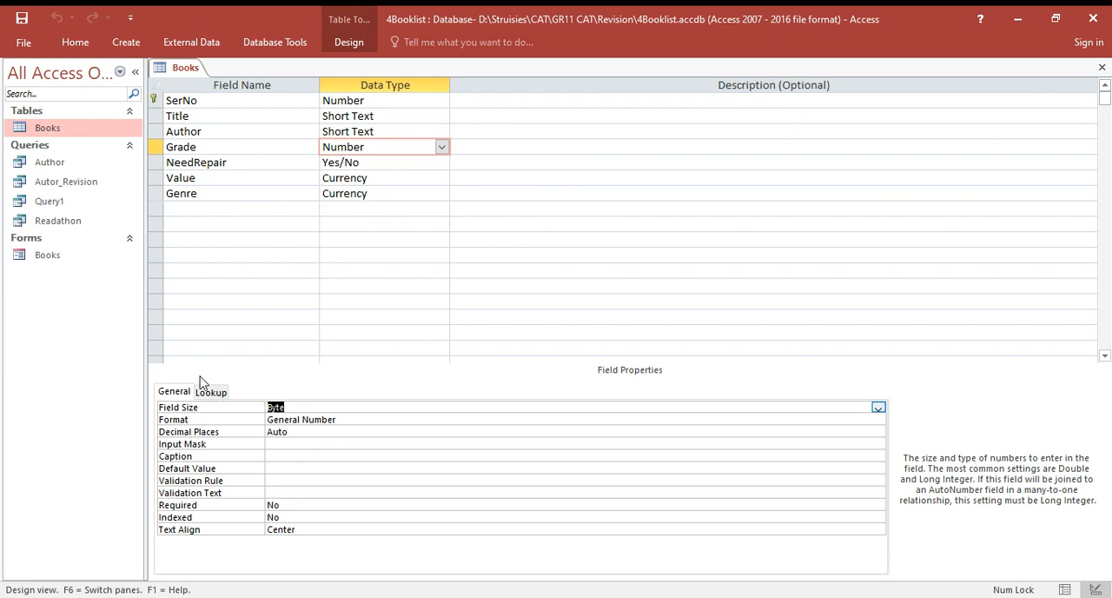
- Try to start the Lookup Wizard for the Genre field's data type
{"action": "left_click", "coordinate": [387, 191]}
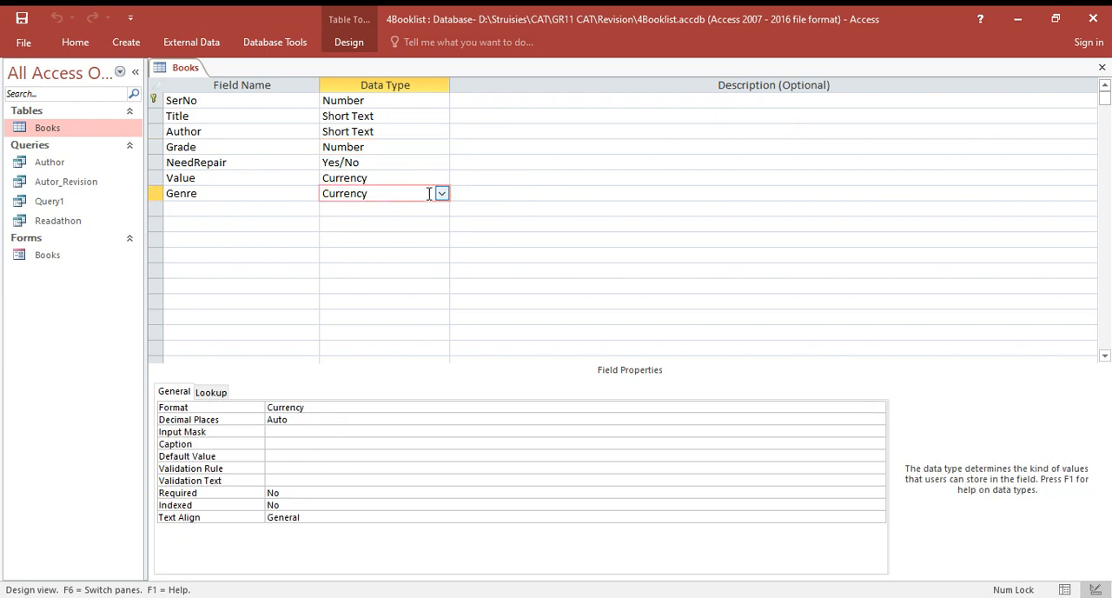
{"action": "left_click", "coordinate": [445, 194]}
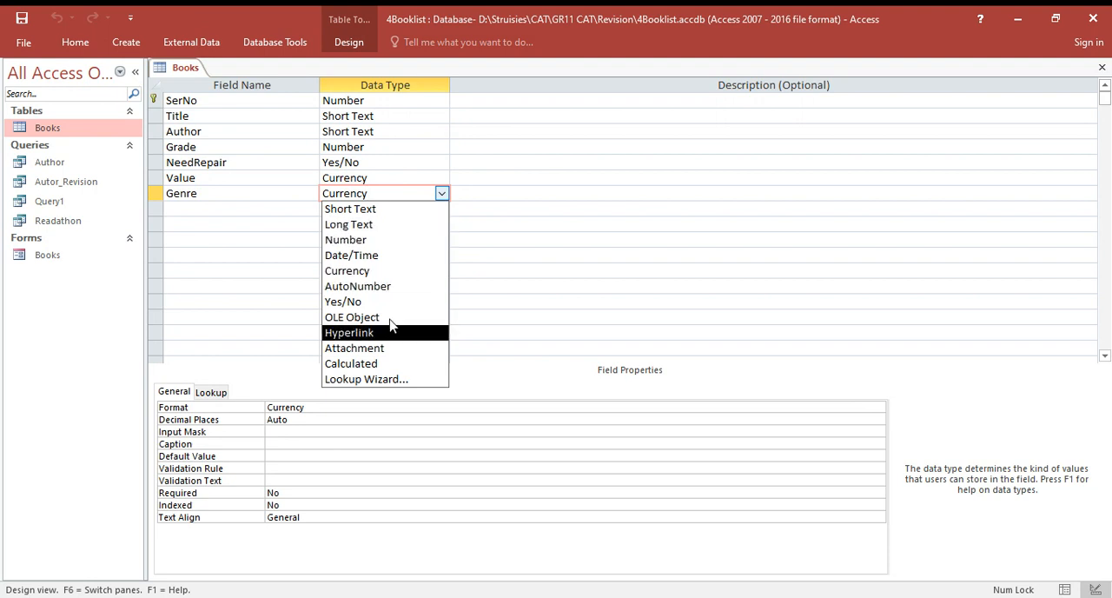
{"action": "left_click", "coordinate": [390, 380]}
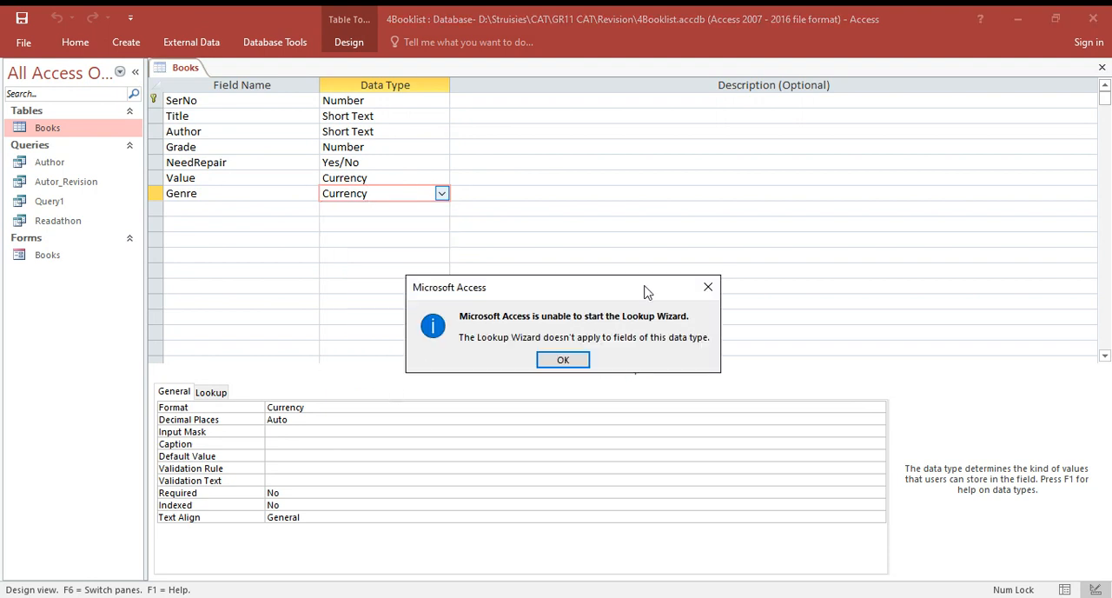
{"action": "left_click", "coordinate": [561, 359]}
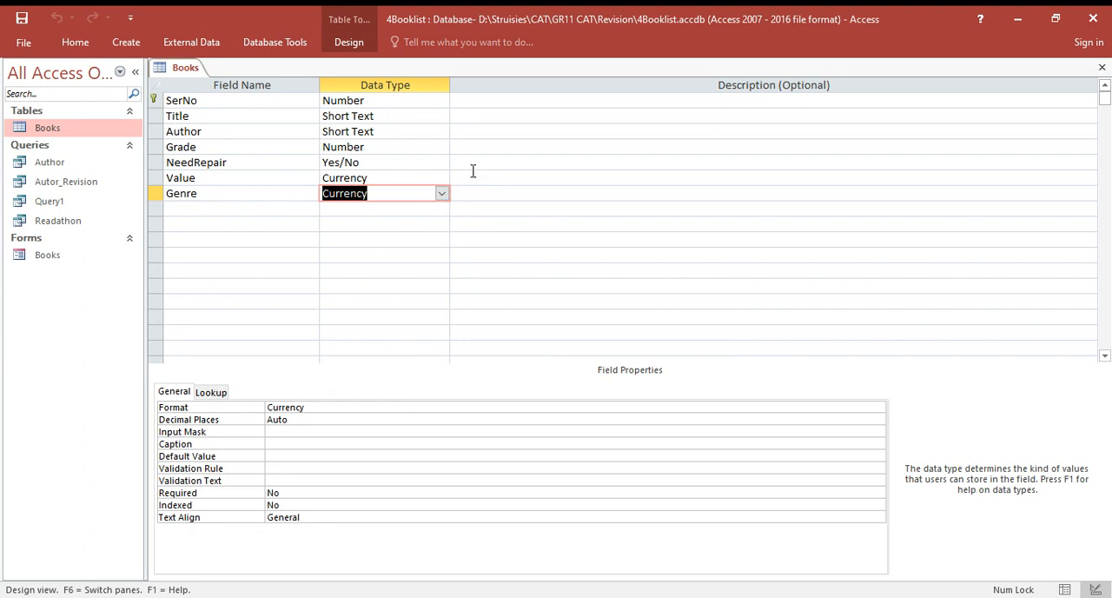
{"action": "left_click", "coordinate": [429, 148]}
{"action": "left_click", "coordinate": [442, 147]}
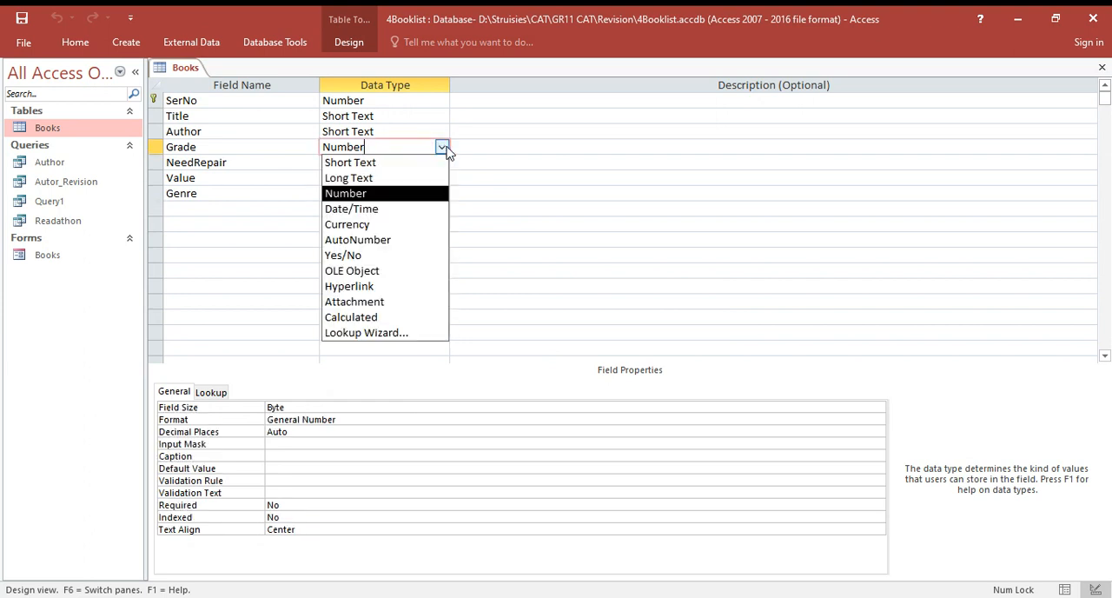
{"action": "left_click", "coordinate": [383, 334]}
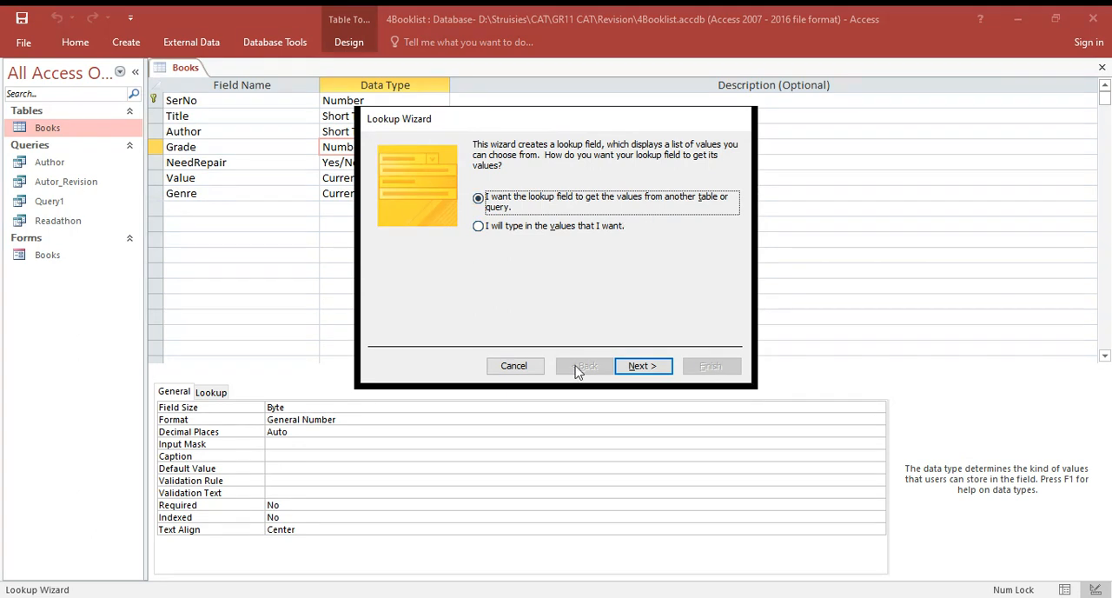
{"action": "left_click", "coordinate": [640, 368]}
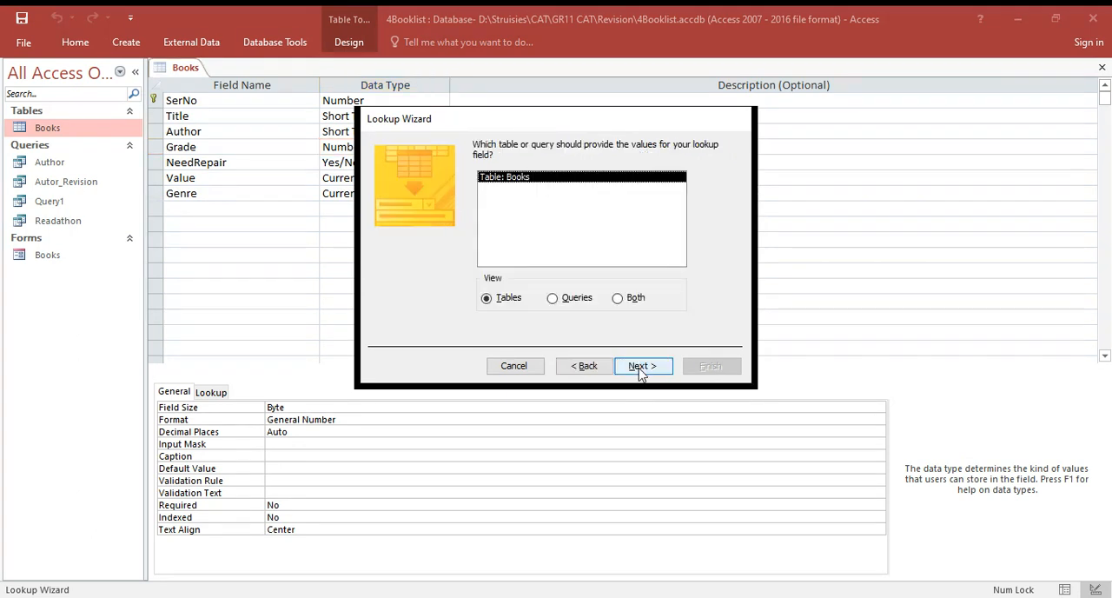
{"action": "left_click", "coordinate": [640, 368]}
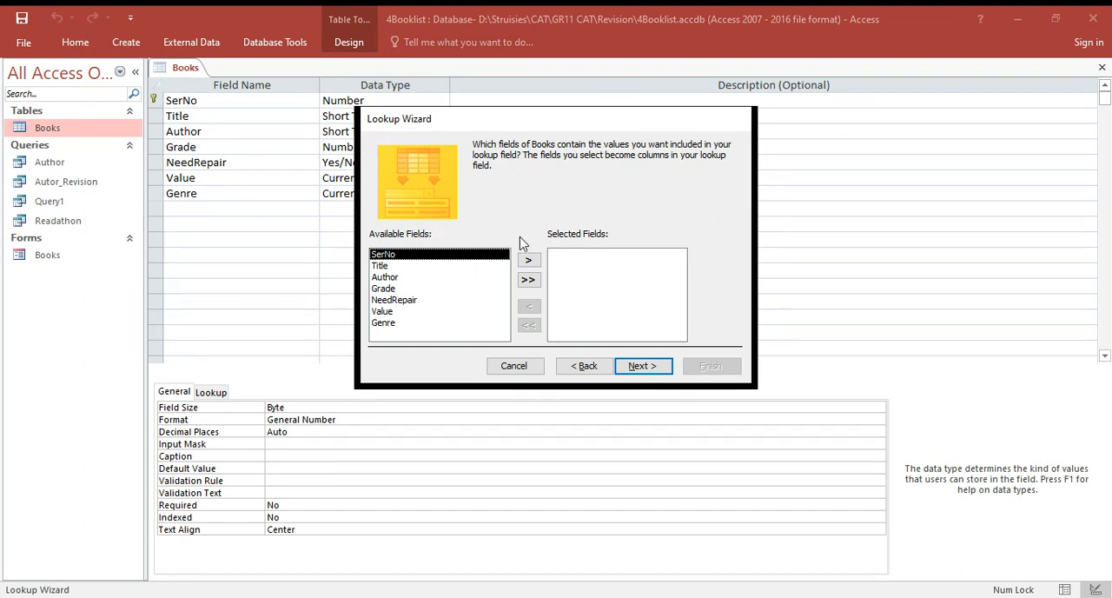
{"action": "left_click", "coordinate": [446, 266]}
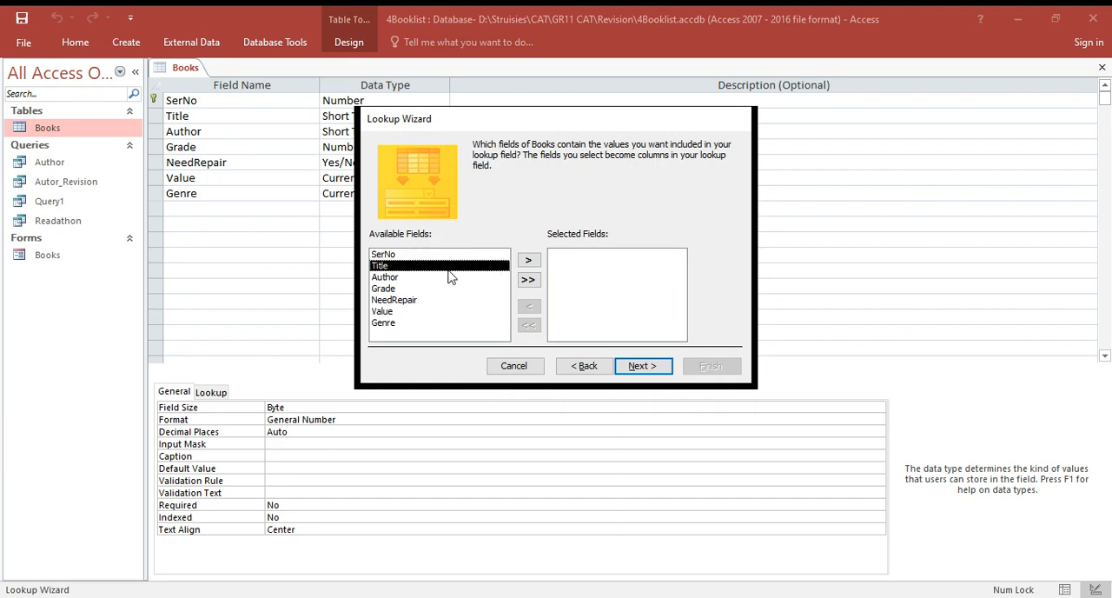
{"action": "left_click", "coordinate": [529, 260]}
{"action": "left_click", "coordinate": [395, 300]}
{"action": "left_click", "coordinate": [529, 261]}
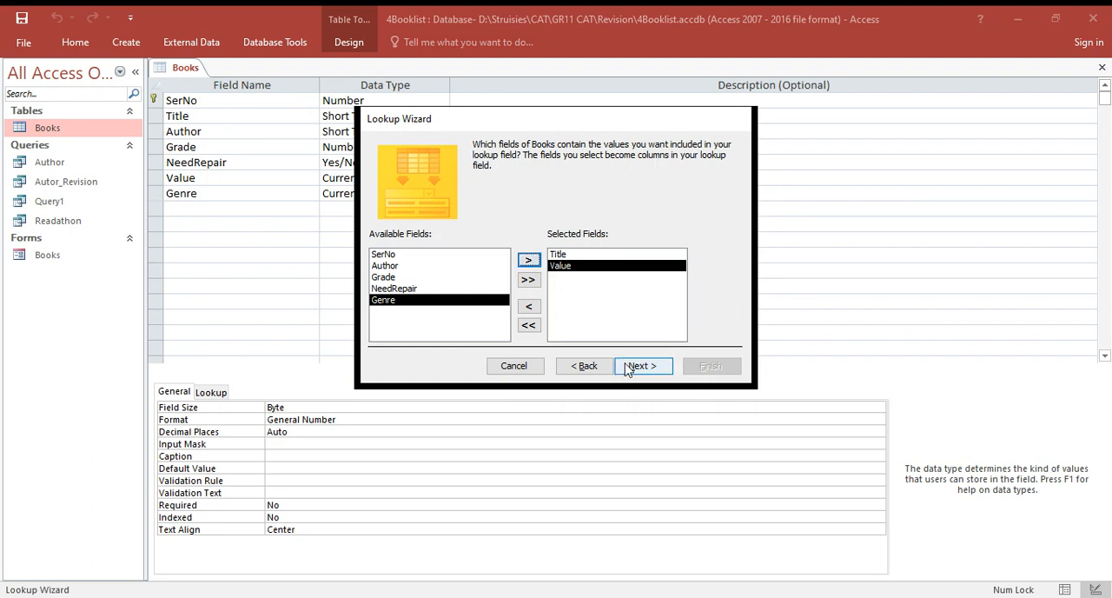
{"action": "left_click", "coordinate": [538, 369]}
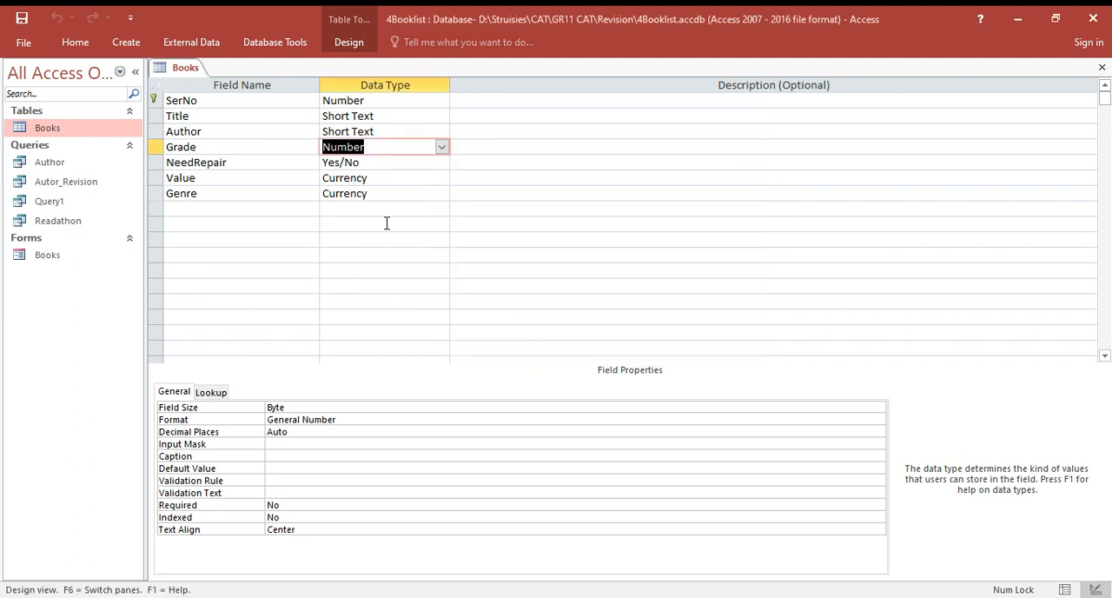
- Open the Lookup Wizard for the Grade field's data type and cancel it
{"action": "left_click", "coordinate": [441, 147]}
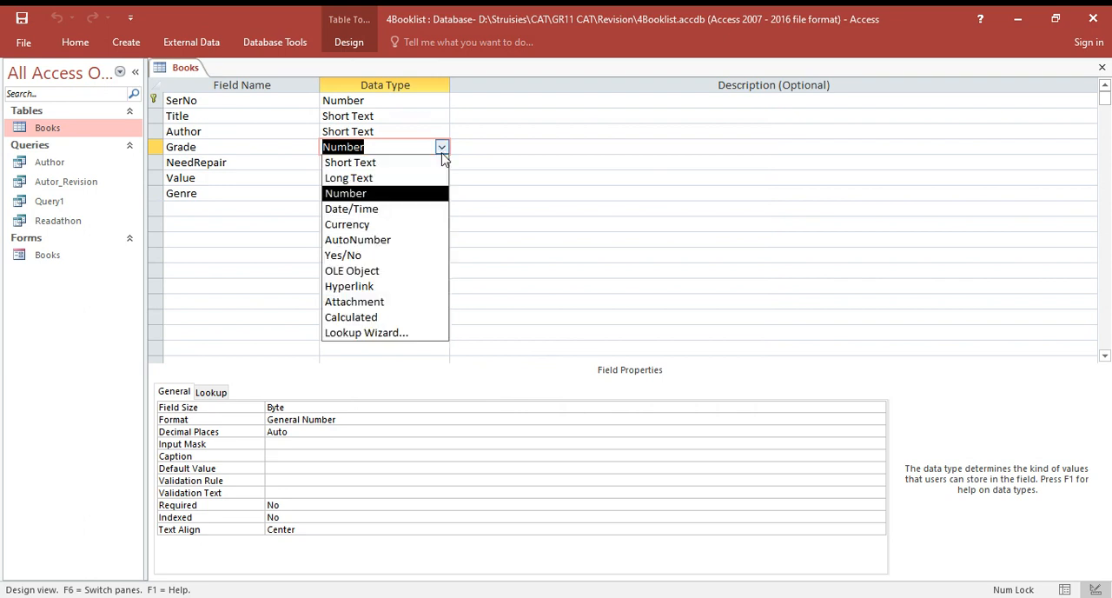
{"action": "left_click", "coordinate": [388, 337]}
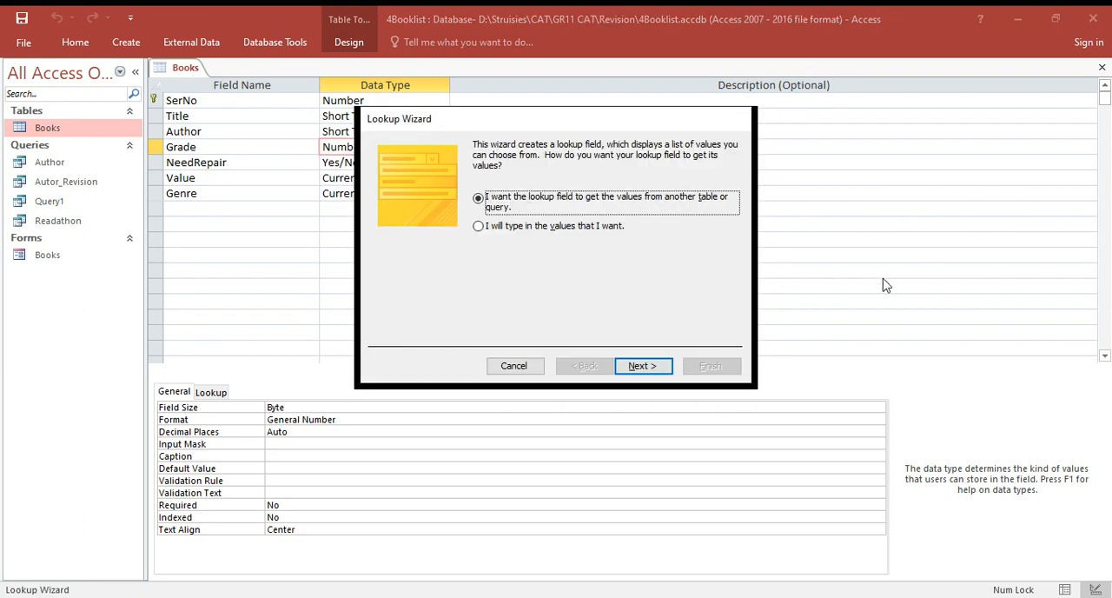
{"action": "left_click", "coordinate": [526, 370]}
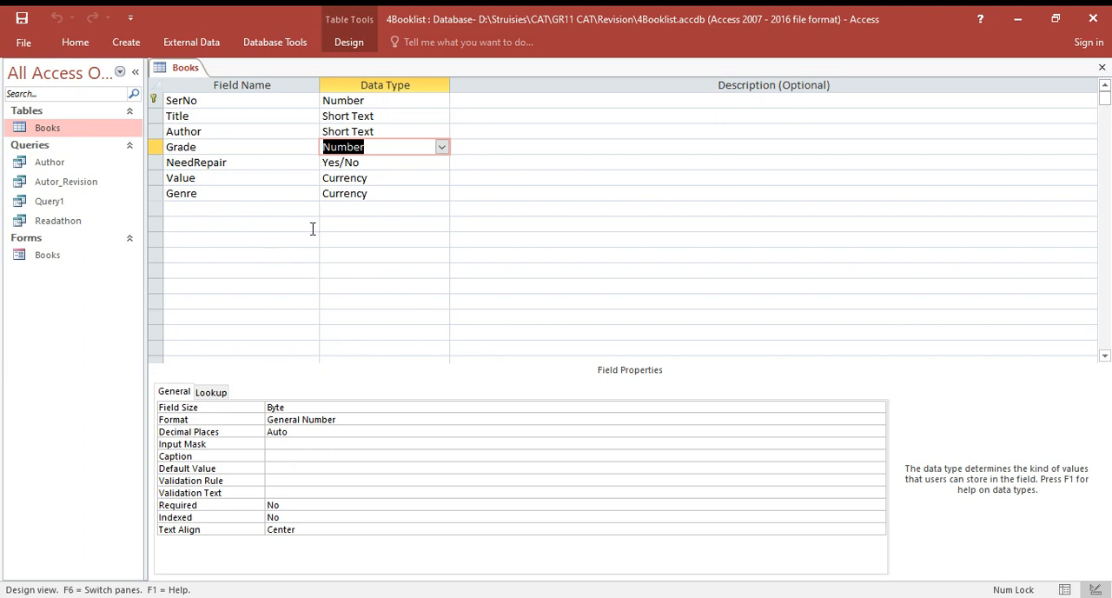
- Set the data type of the Value field to Currency
{"action": "left_click", "coordinate": [374, 178]}
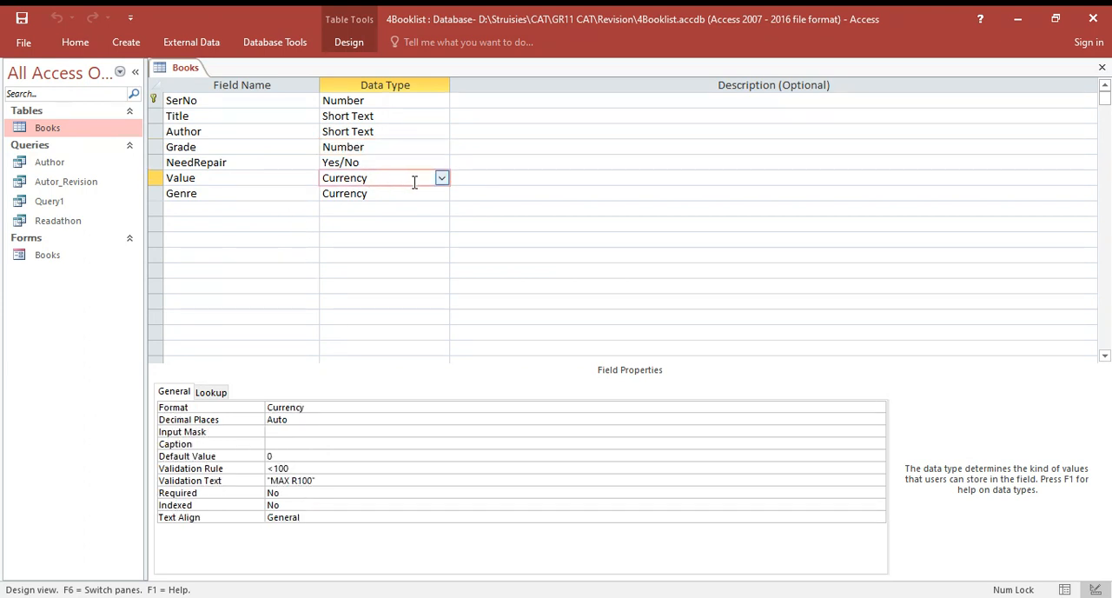
{"action": "left_click", "coordinate": [442, 178]}
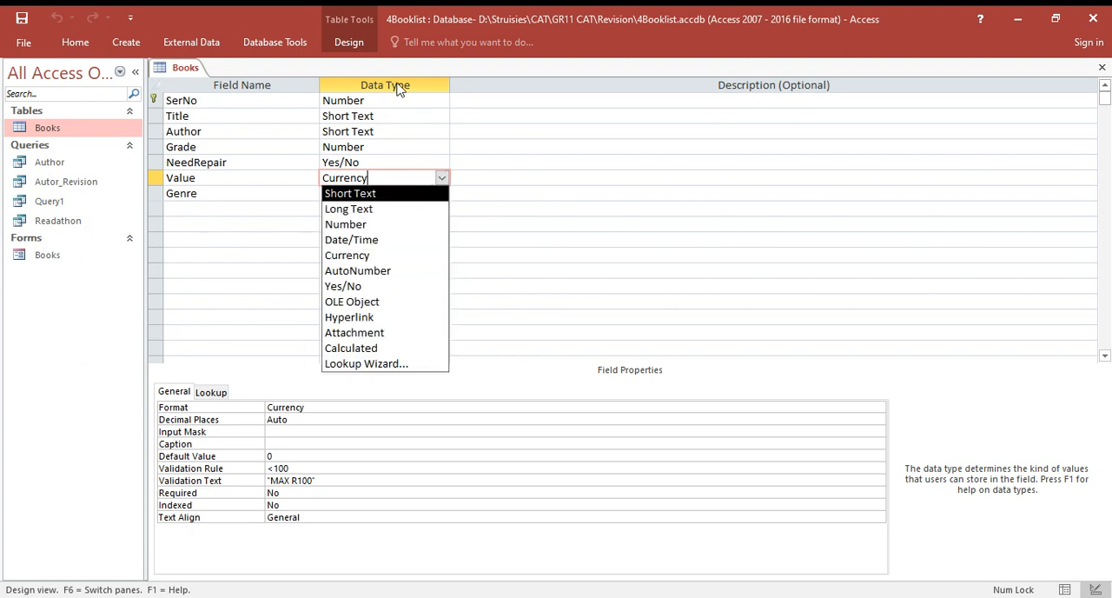
{"action": "left_click", "coordinate": [351, 255]}
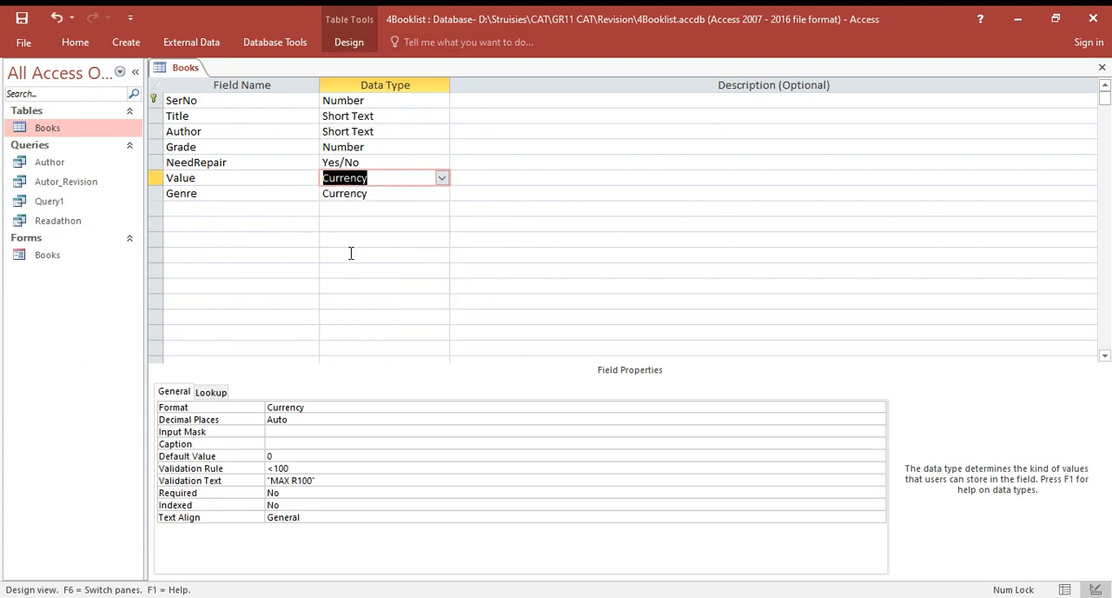
- Review the available display formats for the Value field and set its Format property to Currency
{"action": "left_click", "coordinate": [878, 408]}
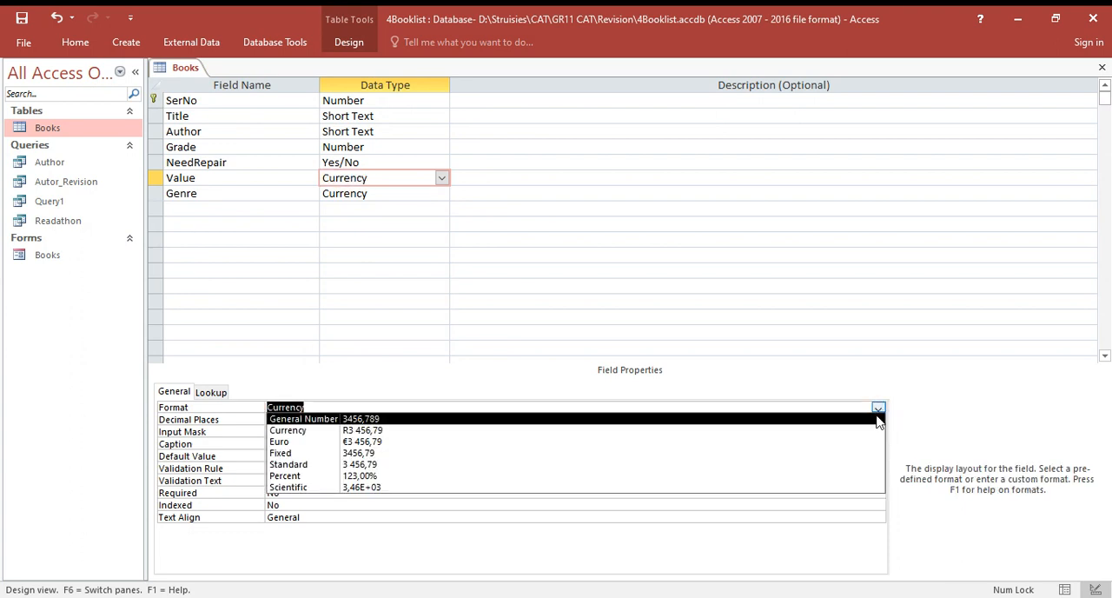
{"action": "left_click", "coordinate": [482, 431]}
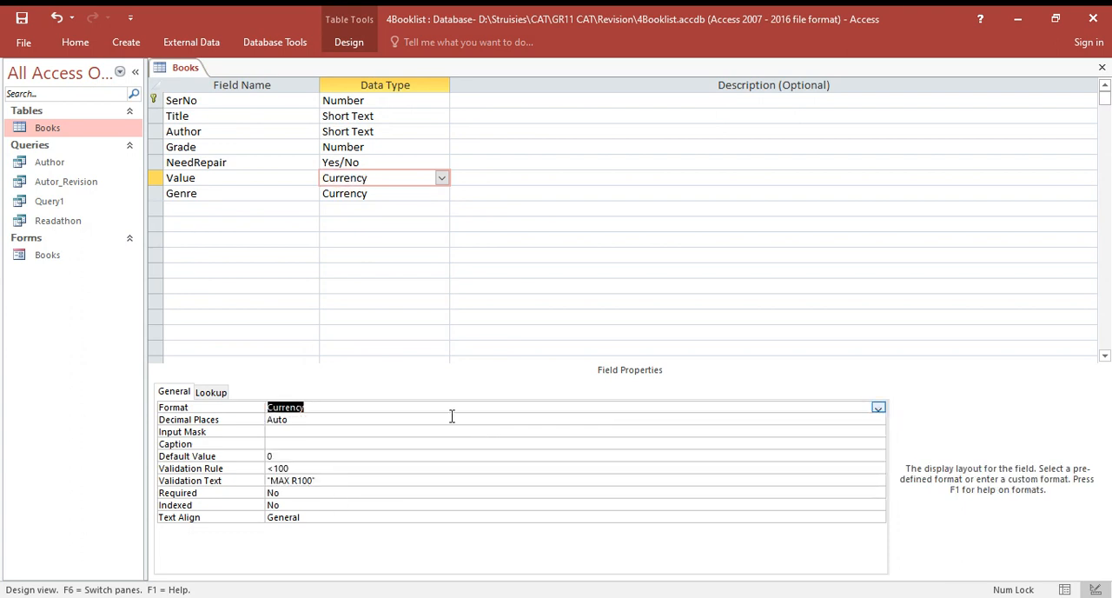
{"action": "left_click", "coordinate": [412, 407]}
{"action": "left_click", "coordinate": [753, 443]}
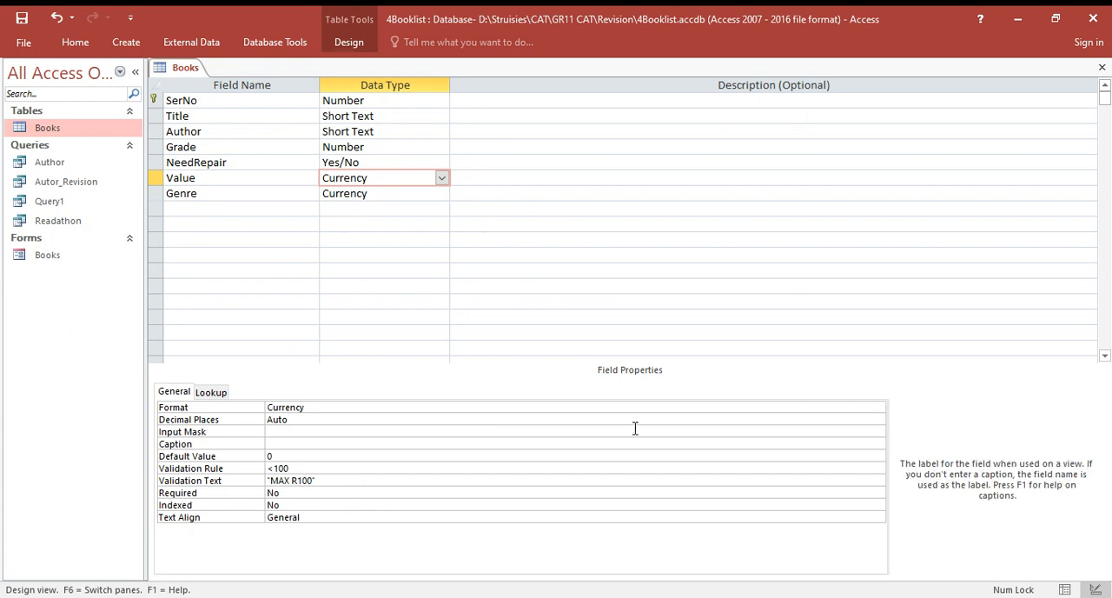
{"action": "left_click", "coordinate": [360, 409]}
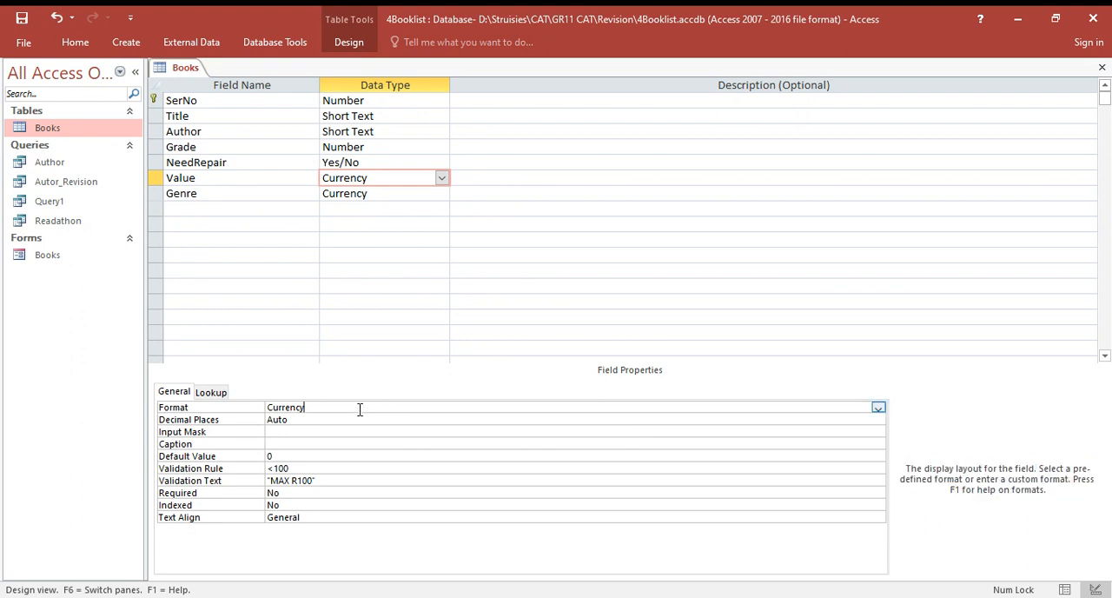
{"action": "left_click", "coordinate": [878, 410]}
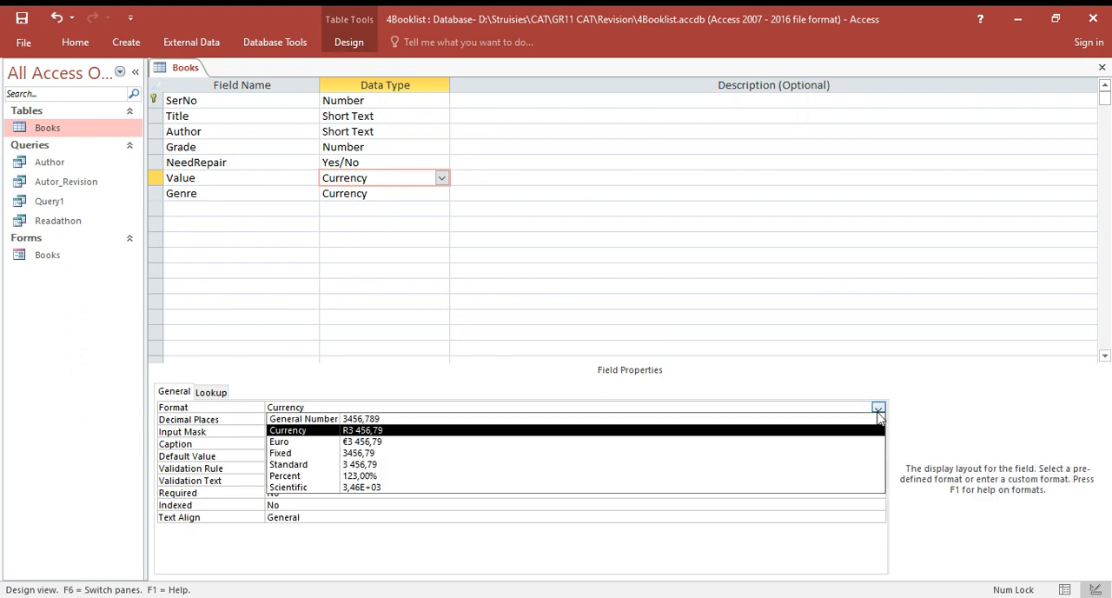
{"action": "left_click", "coordinate": [565, 431]}
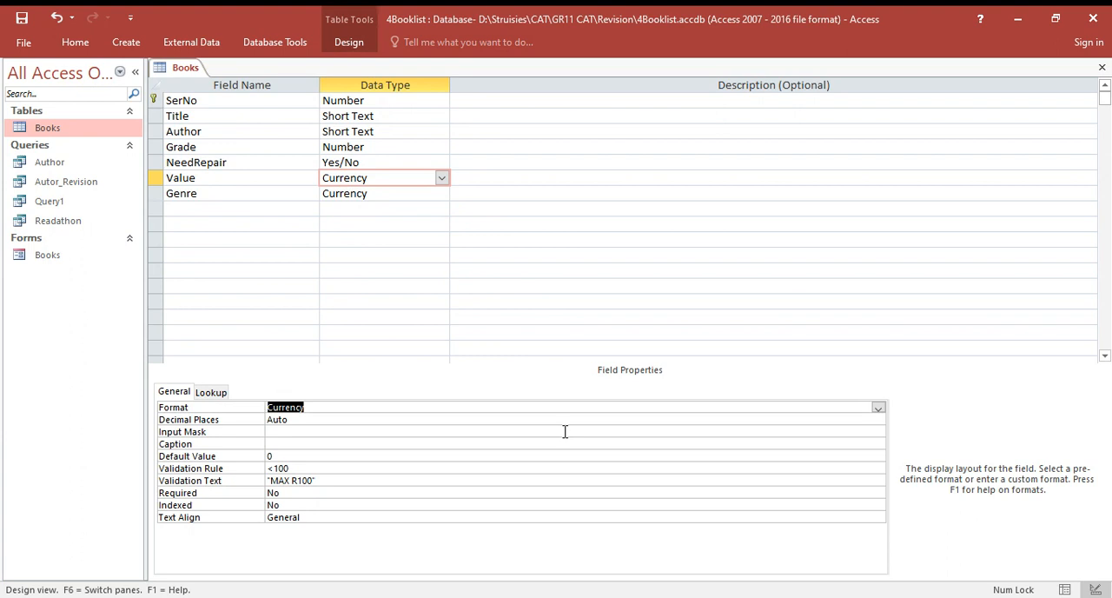
- Re-enter the Value field's Validation Rule as <100
{"action": "left_click", "coordinate": [326, 470]}
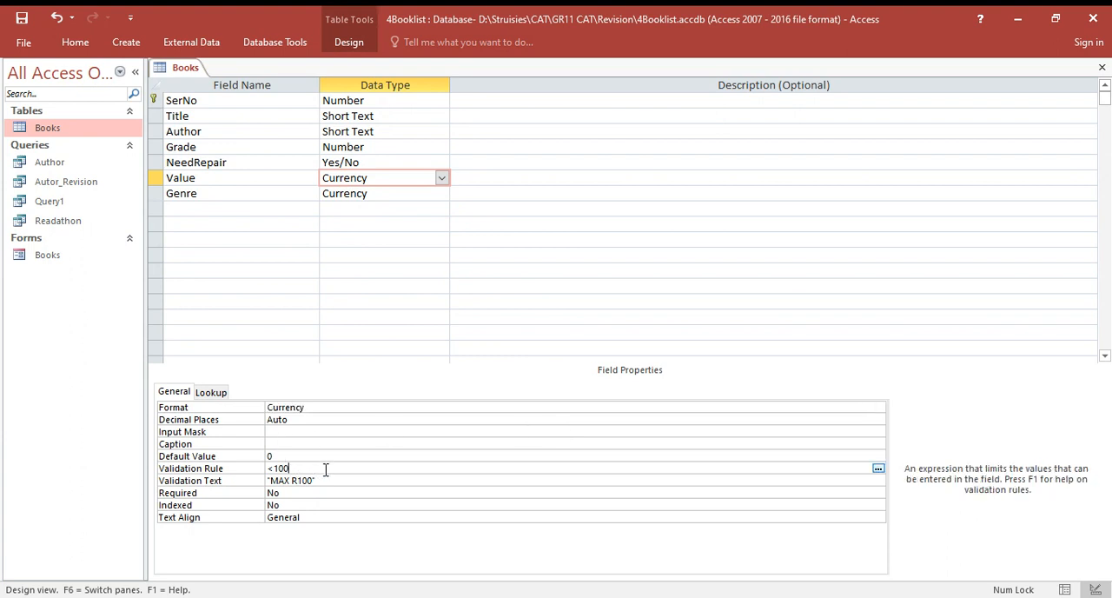
{"action": "left_click", "coordinate": [329, 481]}
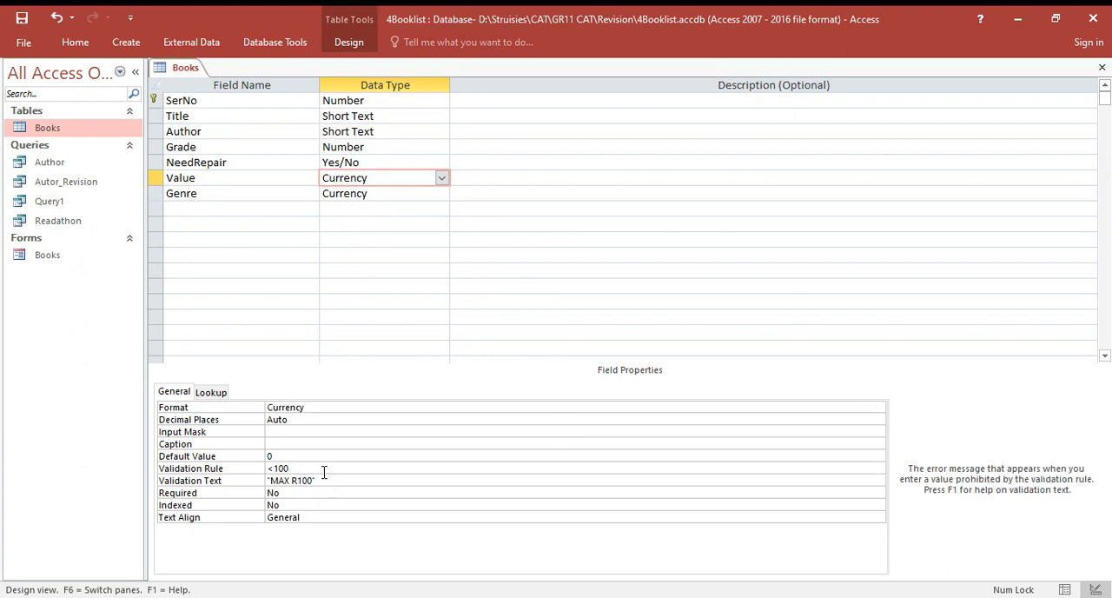
{"action": "left_click", "coordinate": [306, 456]}
{"action": "left_click", "coordinate": [305, 468]}
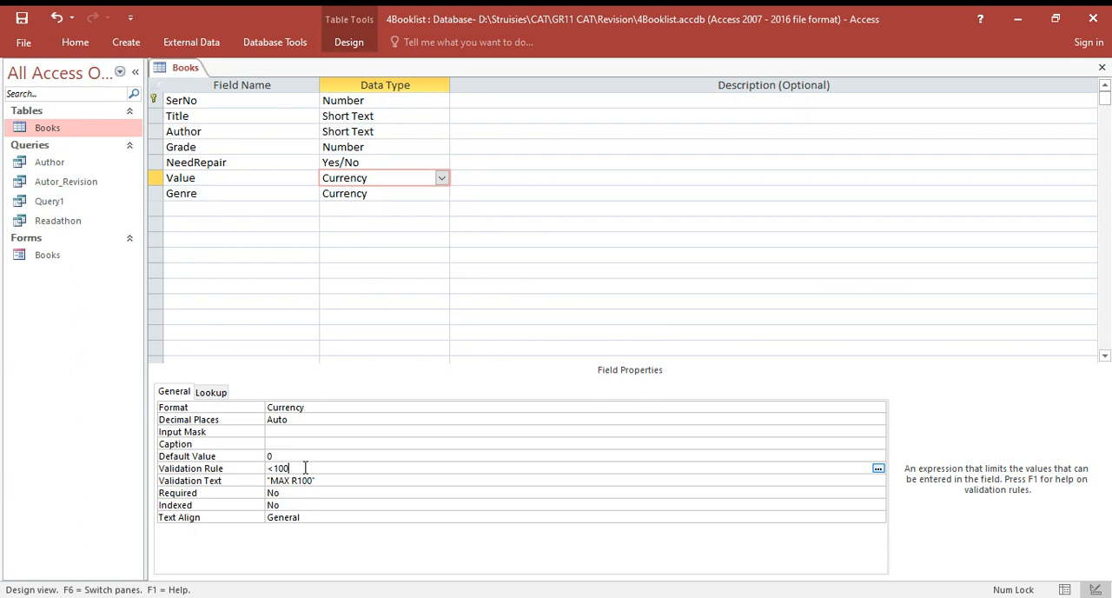
{"action": "key", "text": "BackSpace"}
{"action": "key", "text": "BackSpace"}
{"action": "key", "text": "BackSpace"}
{"action": "key", "text": "BackSpace"}
{"action": "type", "text": "<100"}
- Replace the Value field's Validation Text with "max R100"
{"action": "left_click", "coordinate": [324, 480]}
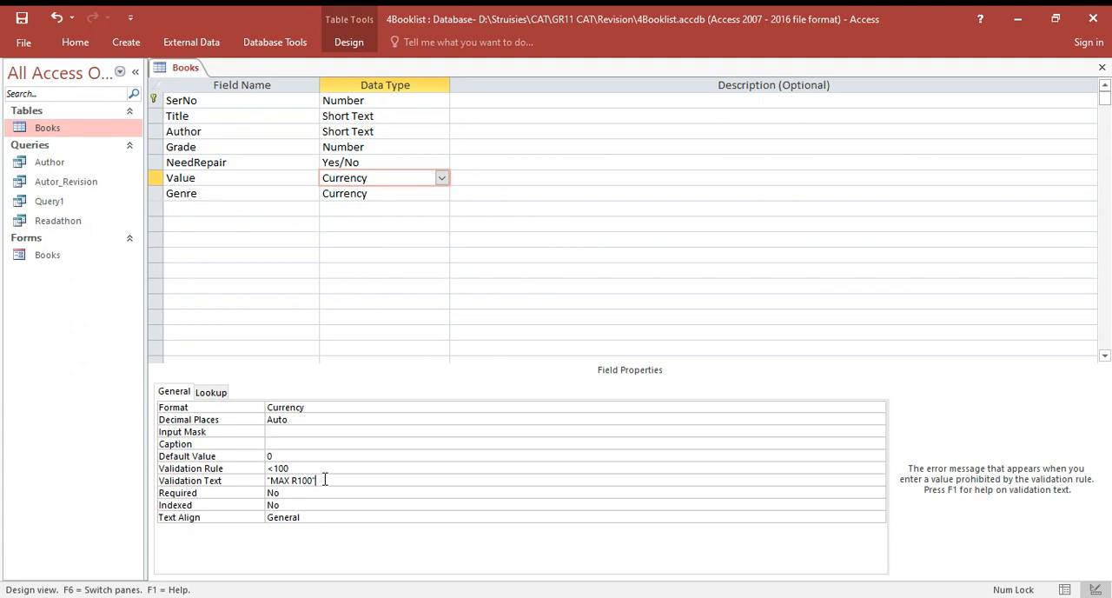
{"action": "key", "text": "BackSpace"}
{"action": "key", "text": "BackSpace"}
{"action": "key", "text": "BackSpace"}
{"action": "key", "text": "BackSpace"}
{"action": "key", "text": "BackSpace"}
{"action": "key", "text": "BackSpace"}
{"action": "key", "text": "BackSpace"}
{"action": "key", "text": "BackSpace"}
{"action": "key", "text": "BackSpace"}
{"action": "key", "text": "BackSpace"}
{"action": "type", "text": "m"}
{"action": "type", "text": "ax R"}
{"action": "type", "text": "199"}
{"action": "key", "text": "BackSpace"}
{"action": "key", "text": "BackSpace"}
{"action": "type", "text": "000"}
{"action": "key", "text": "BackSpace"}
{"action": "left_click", "coordinate": [323, 492]}
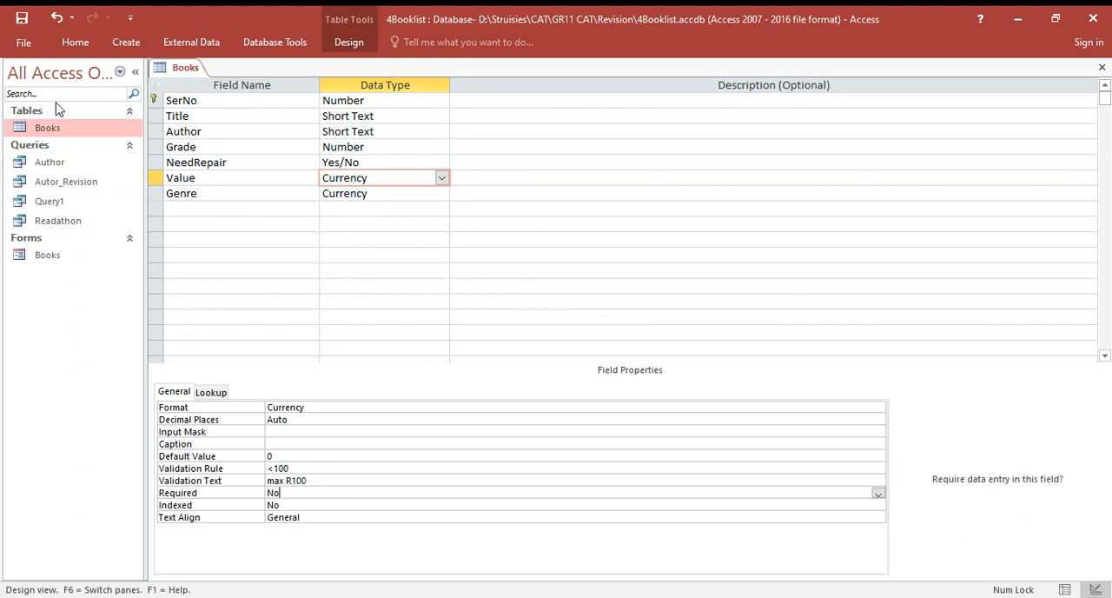
- Switch the Books table to Datasheet View, saving the design changes
{"action": "left_click", "coordinate": [77, 43]}
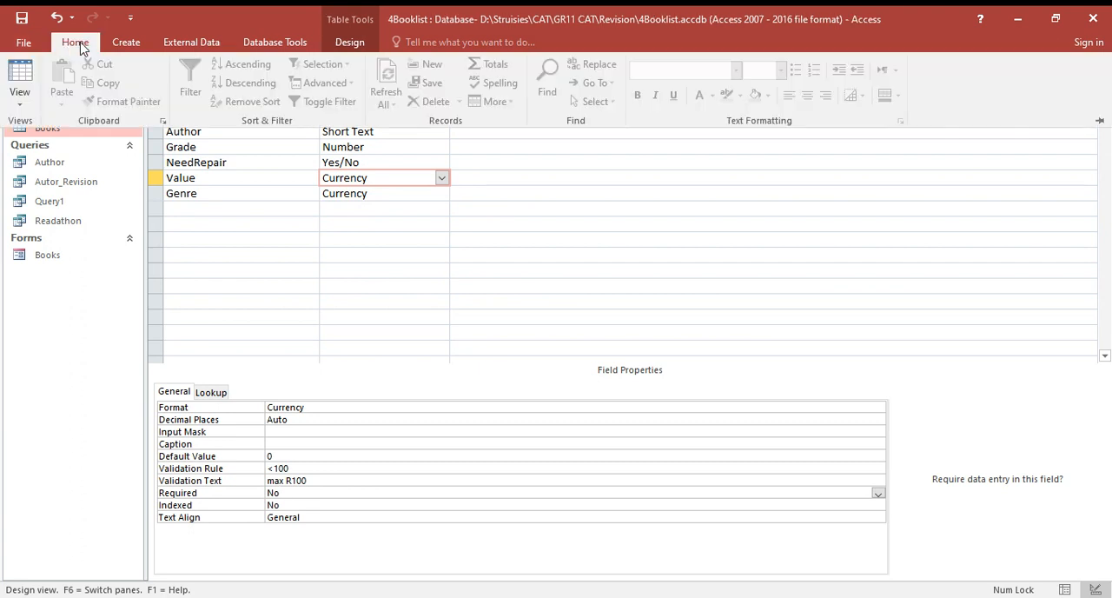
{"action": "left_click", "coordinate": [17, 87]}
{"action": "left_click", "coordinate": [526, 362]}
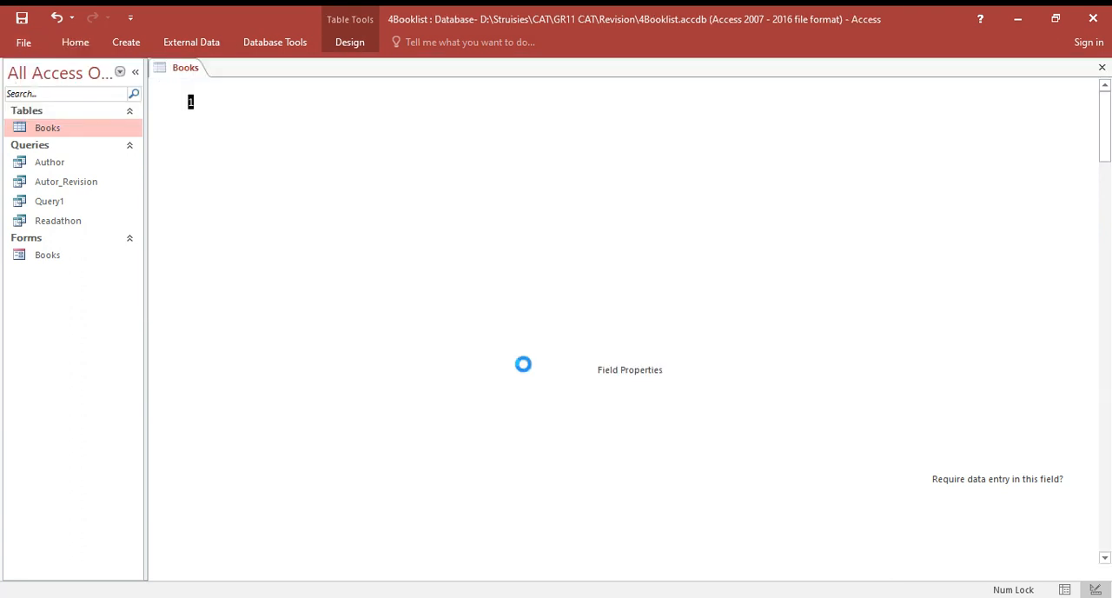
- Test the validation rule by entering R1100 as the Value of record 150, and dismiss the alert
{"action": "left_click", "coordinate": [808, 118]}
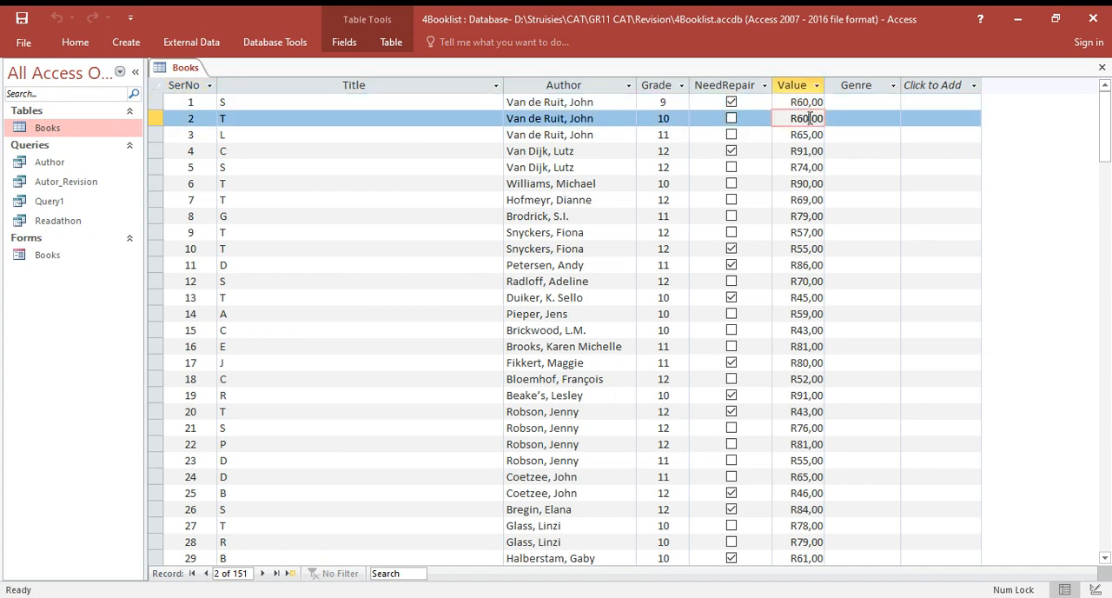
{"action": "left_click_drag", "start_coordinate": [1110, 126], "coordinate": [1109, 470]}
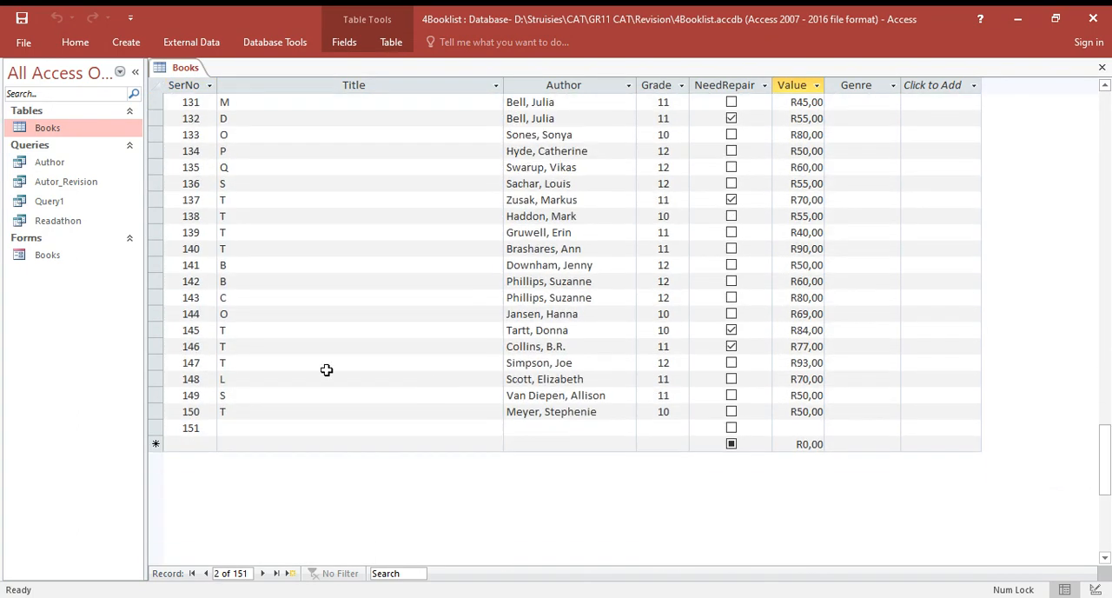
{"action": "left_click", "coordinate": [817, 411]}
{"action": "key", "text": "BackSpace"}
{"action": "key", "text": "BackSpace"}
{"action": "key", "text": "BackSpace"}
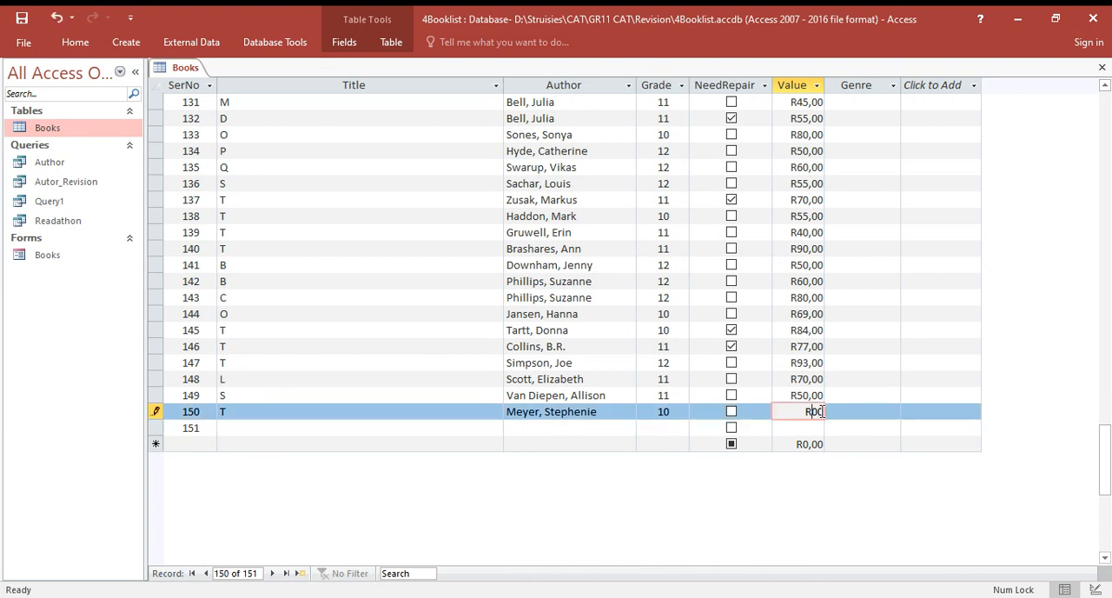
{"action": "type", "text": "110"}
{"action": "key", "text": "Return"}
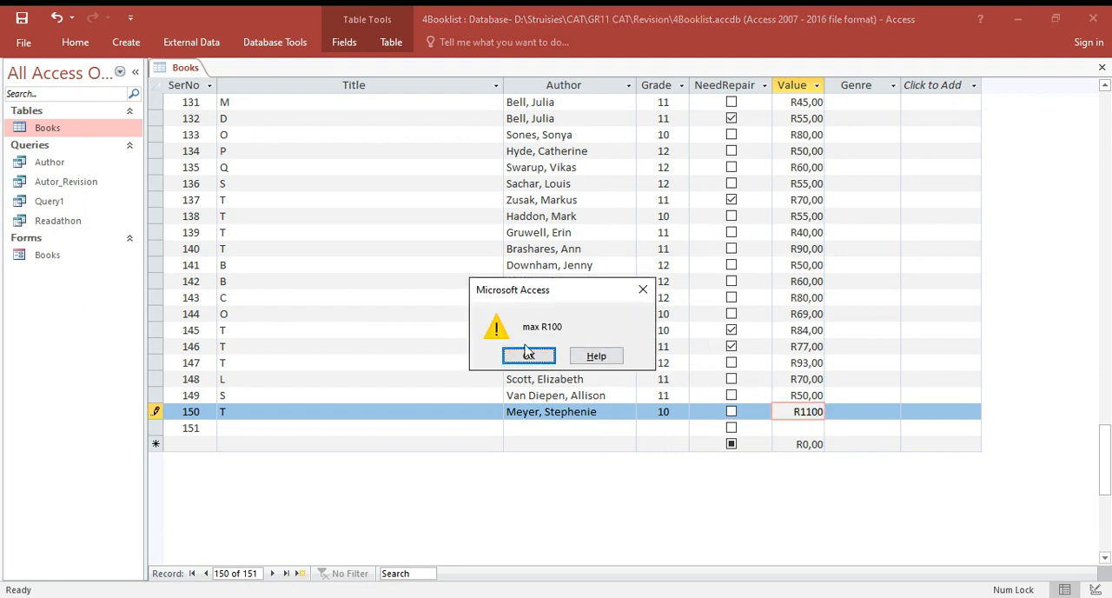
{"action": "left_click", "coordinate": [643, 289]}
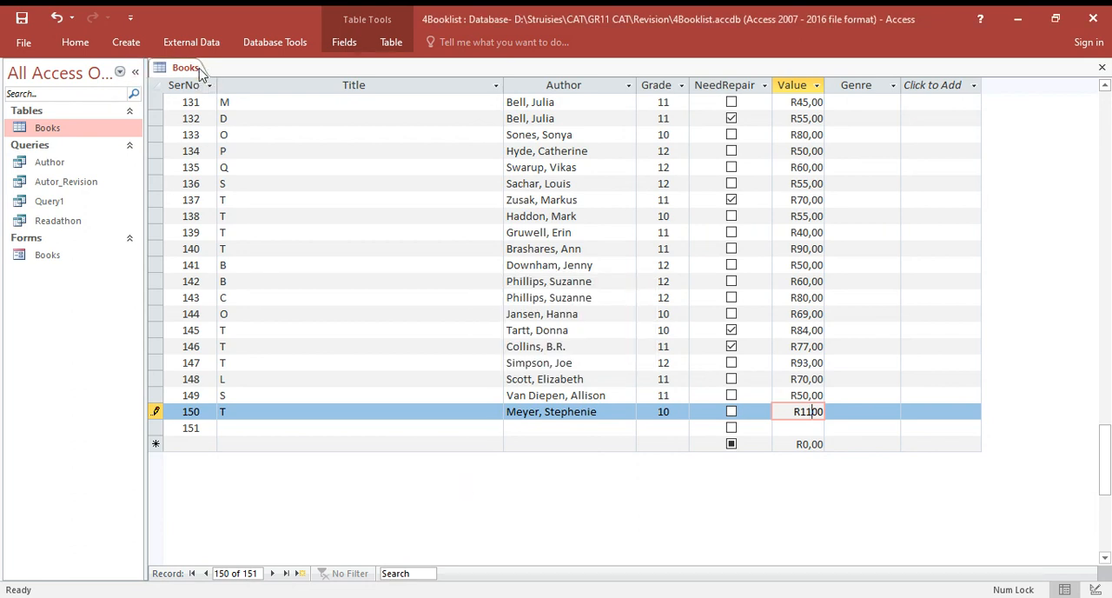
- Cancel the edit to the Value of record 150 and move to record 151
{"action": "left_click", "coordinate": [813, 411]}
{"action": "key", "text": "BackSpace"}
{"action": "type", "text": "10,"}
{"action": "key", "text": "Escape"}
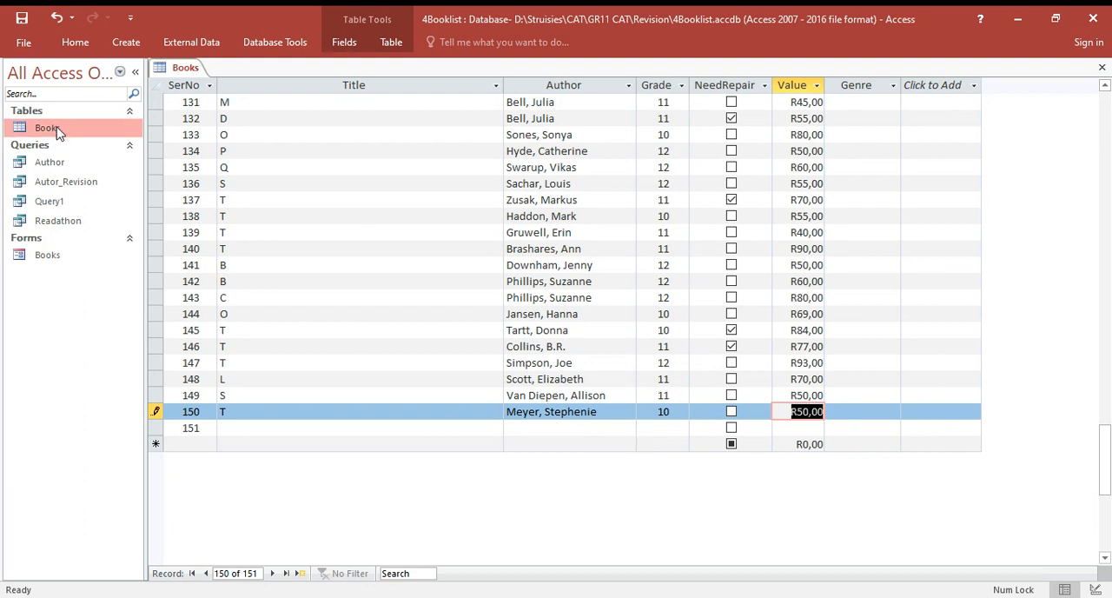
{"action": "left_click", "coordinate": [219, 430]}
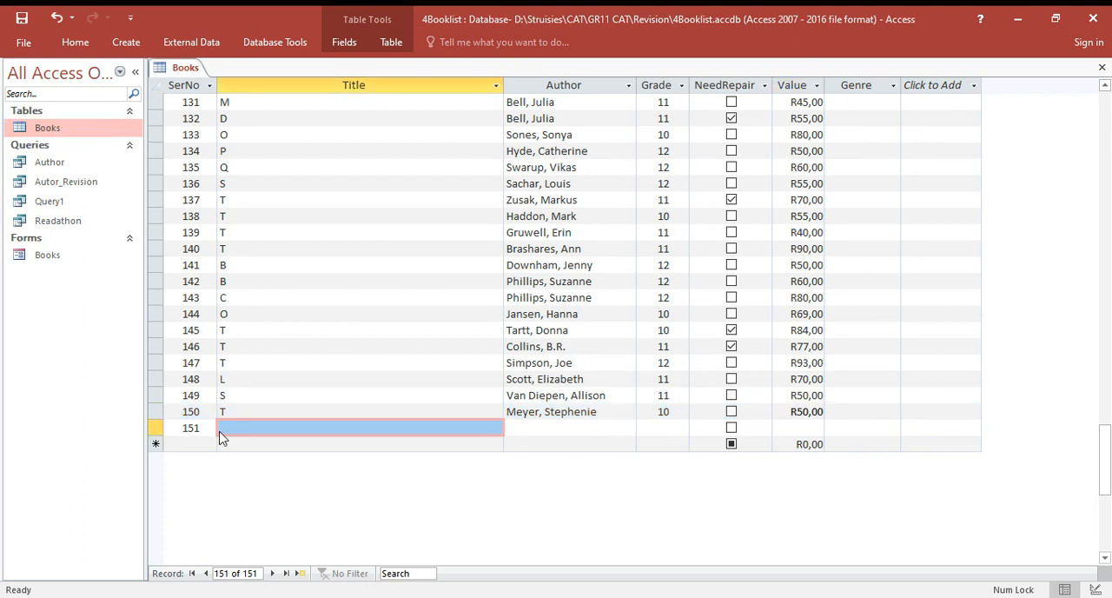
- Return the Books table to Design View and set the Author field's Input Mask to ">"
{"action": "left_click", "coordinate": [74, 44]}
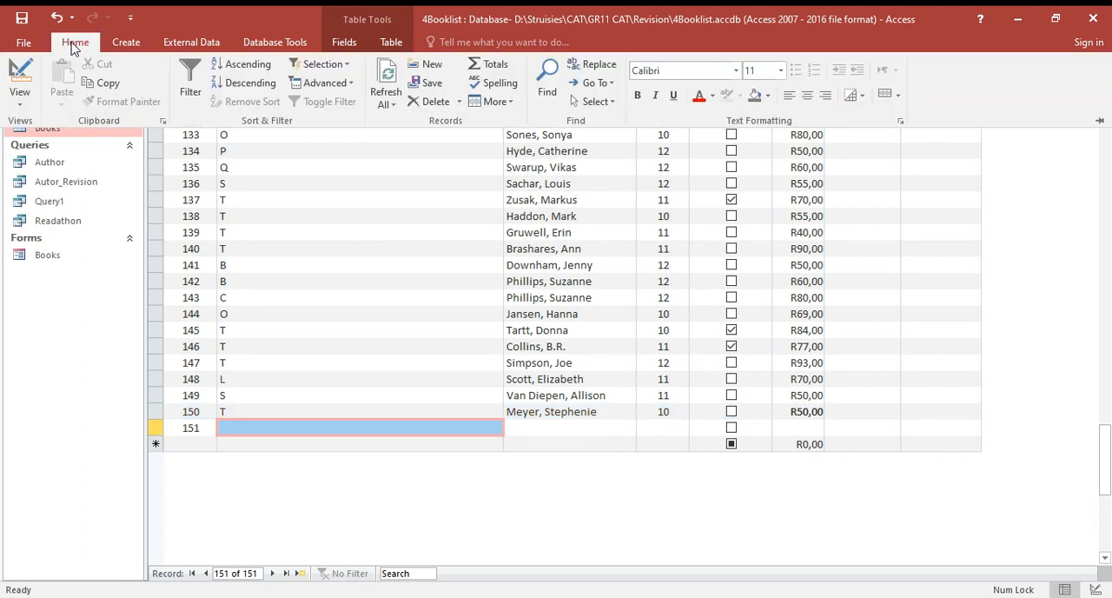
{"action": "left_click", "coordinate": [21, 76]}
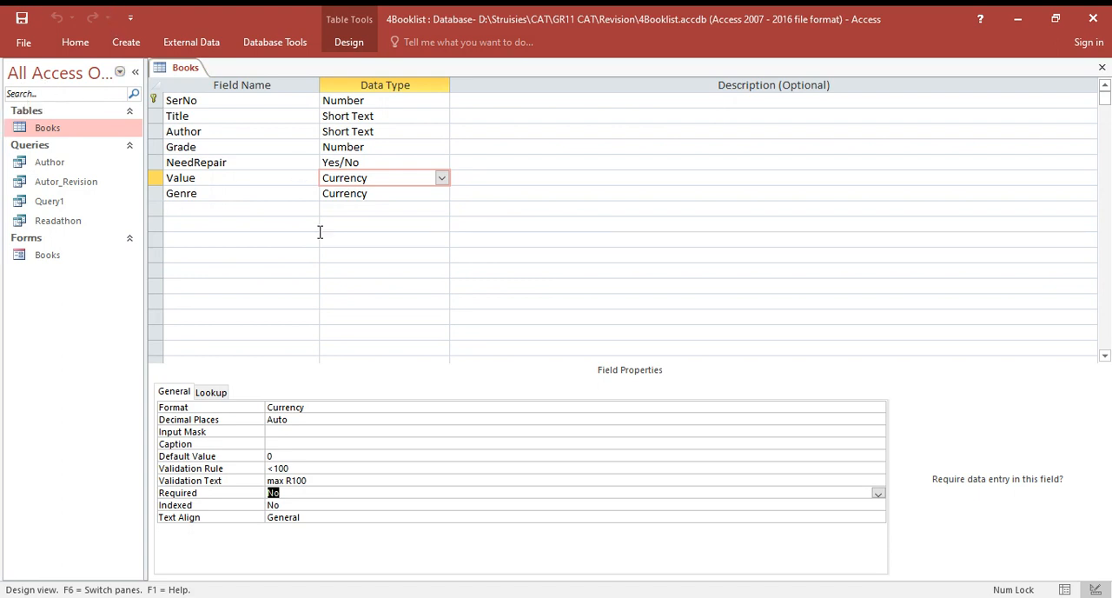
{"action": "left_click", "coordinate": [358, 131]}
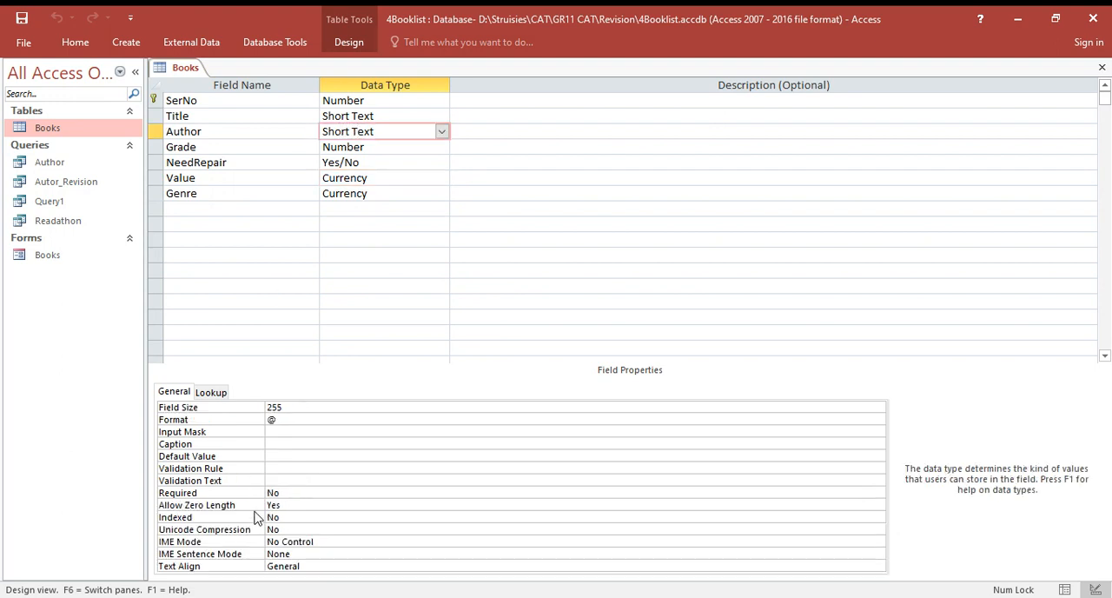
{"action": "left_click", "coordinate": [272, 431]}
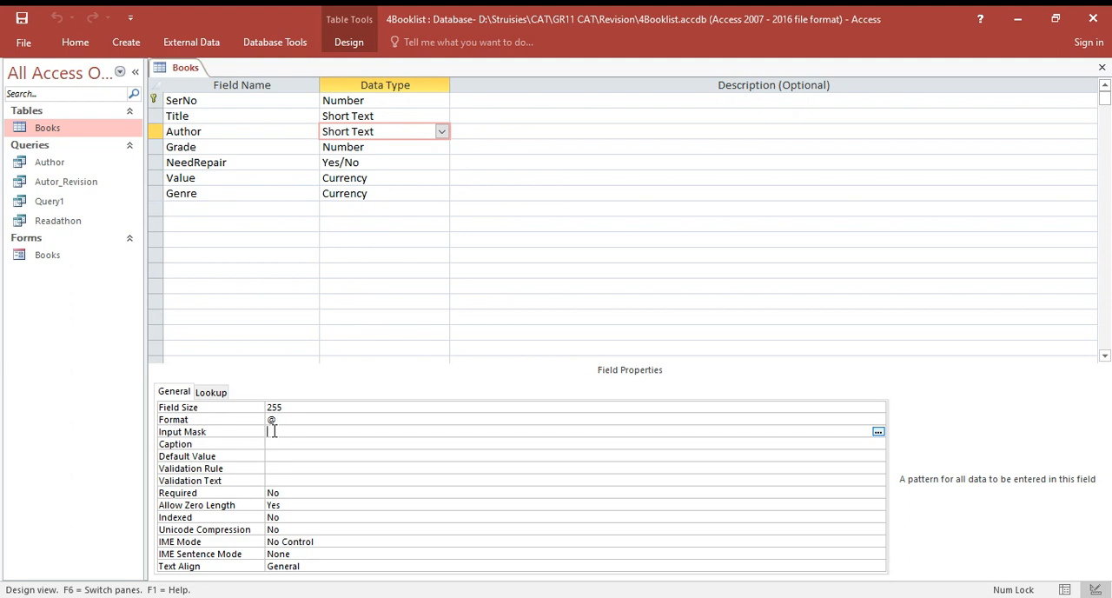
{"action": "type", "text": ">"}
{"action": "left_click", "coordinate": [157, 101]}
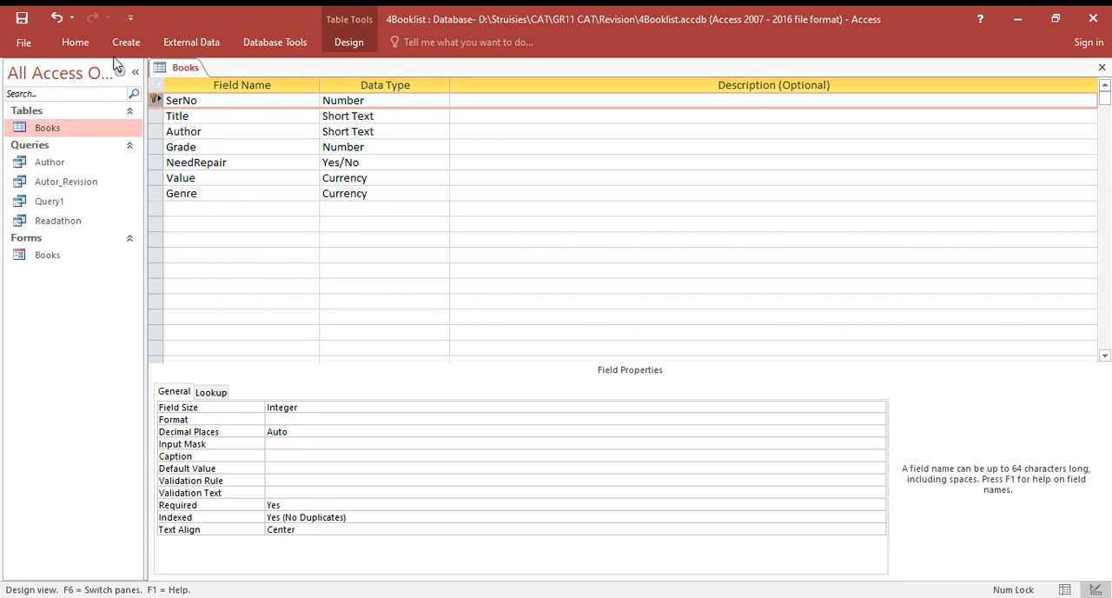
{"action": "left_click", "coordinate": [75, 43]}
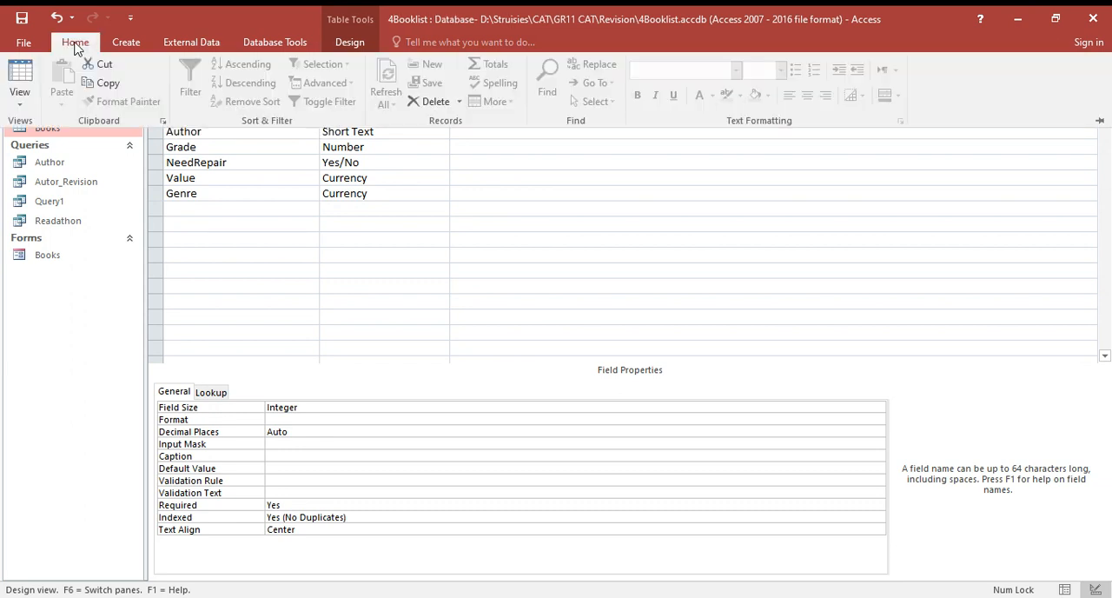
{"action": "left_click", "coordinate": [225, 321]}
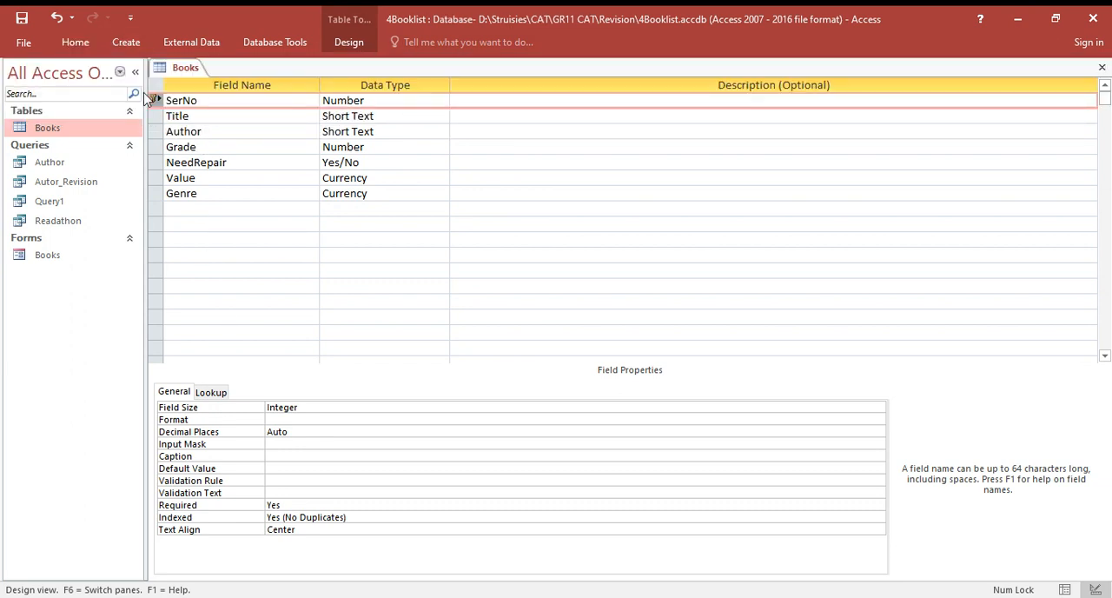
{"action": "left_click", "coordinate": [198, 131]}
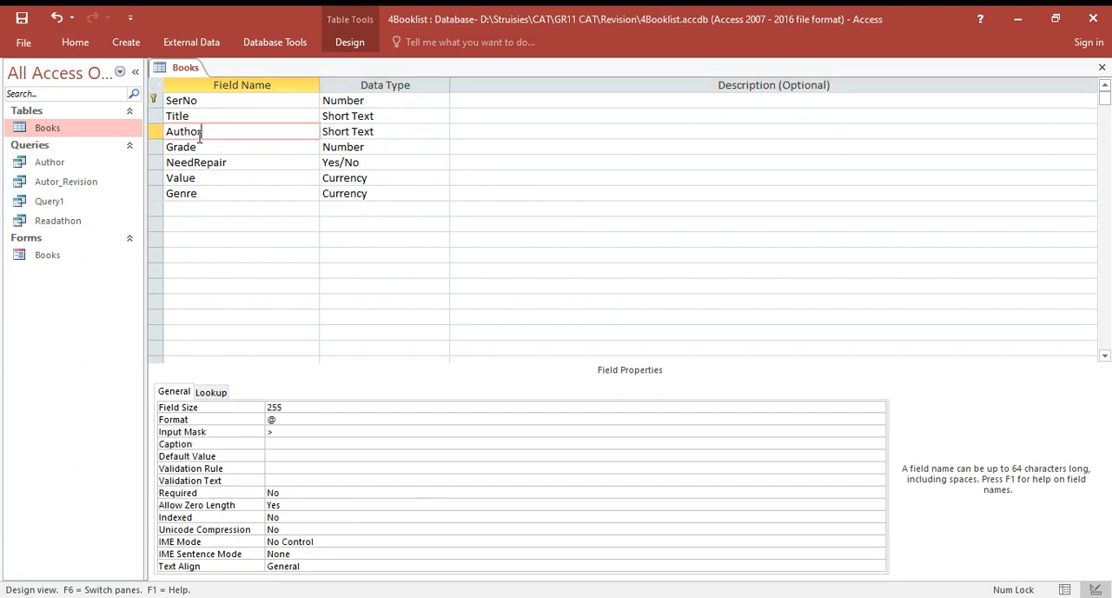
{"action": "left_click", "coordinate": [155, 100]}
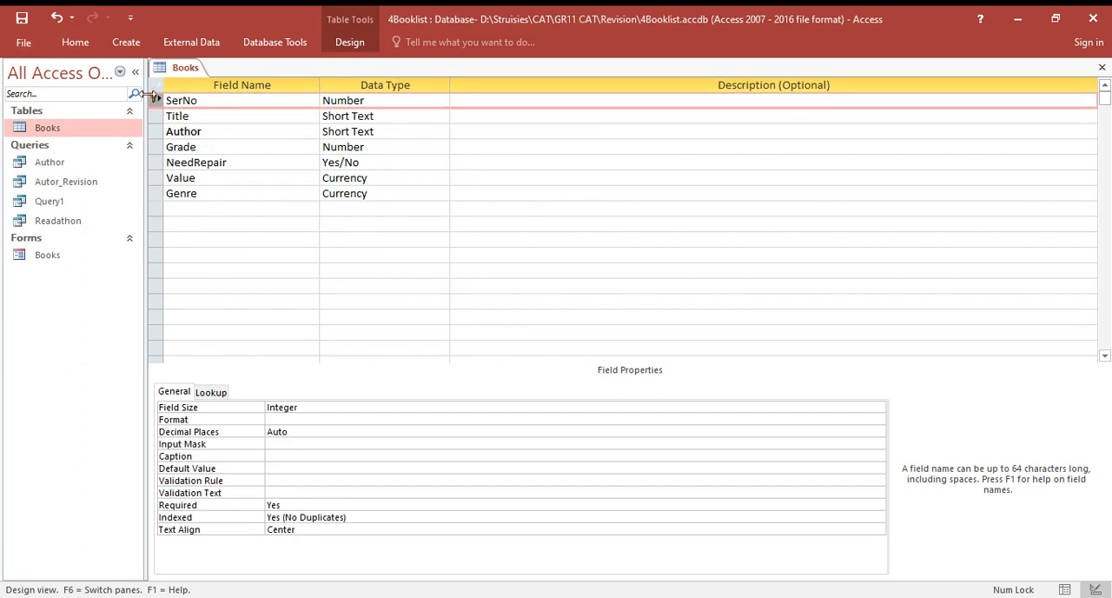
{"action": "left_click", "coordinate": [74, 45]}
{"action": "left_click", "coordinate": [130, 45]}
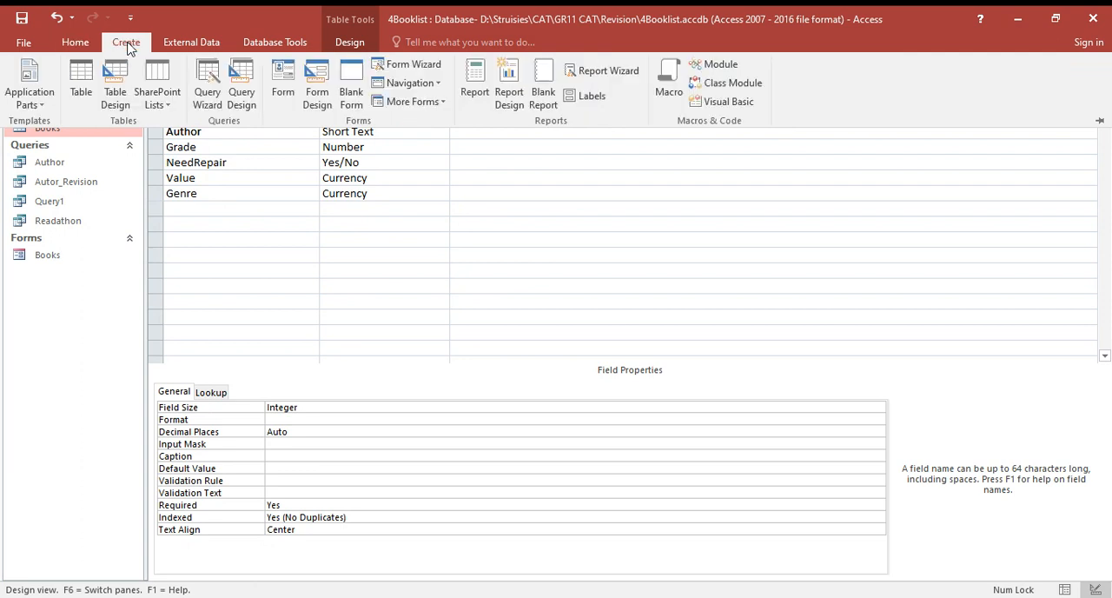
{"action": "left_click", "coordinate": [186, 241]}
{"action": "left_click", "coordinate": [186, 241]}
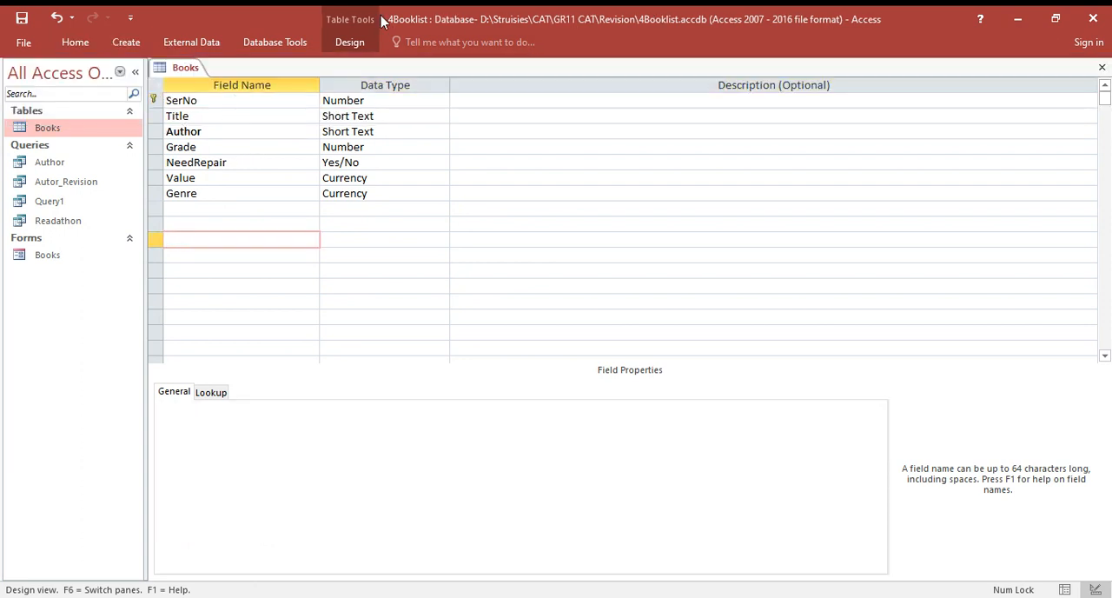
{"action": "left_click", "coordinate": [344, 42]}
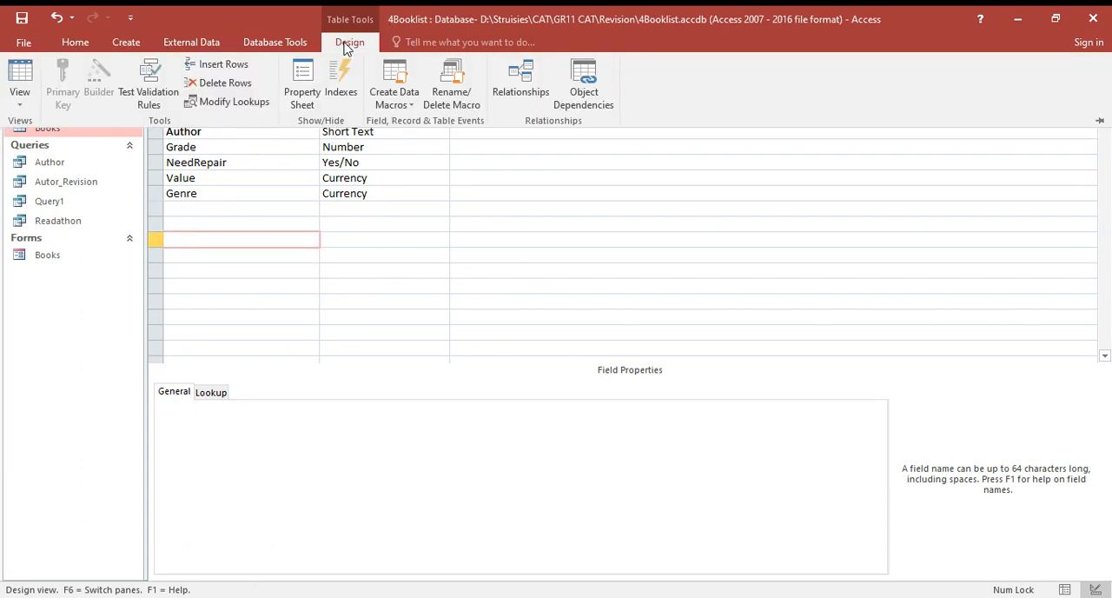
{"action": "left_click", "coordinate": [199, 176]}
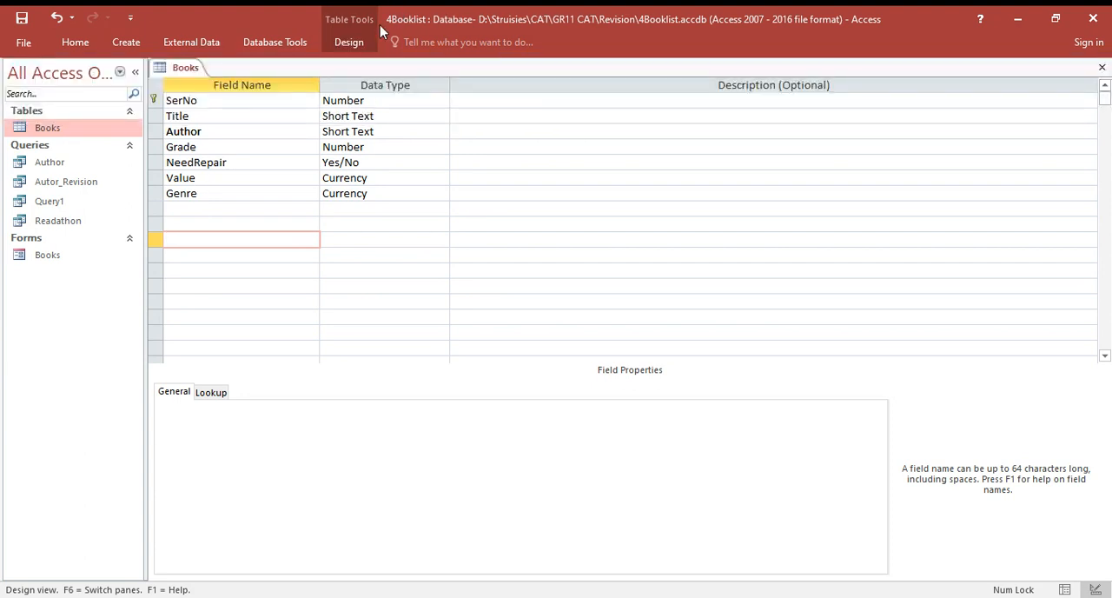
{"action": "left_click", "coordinate": [352, 41]}
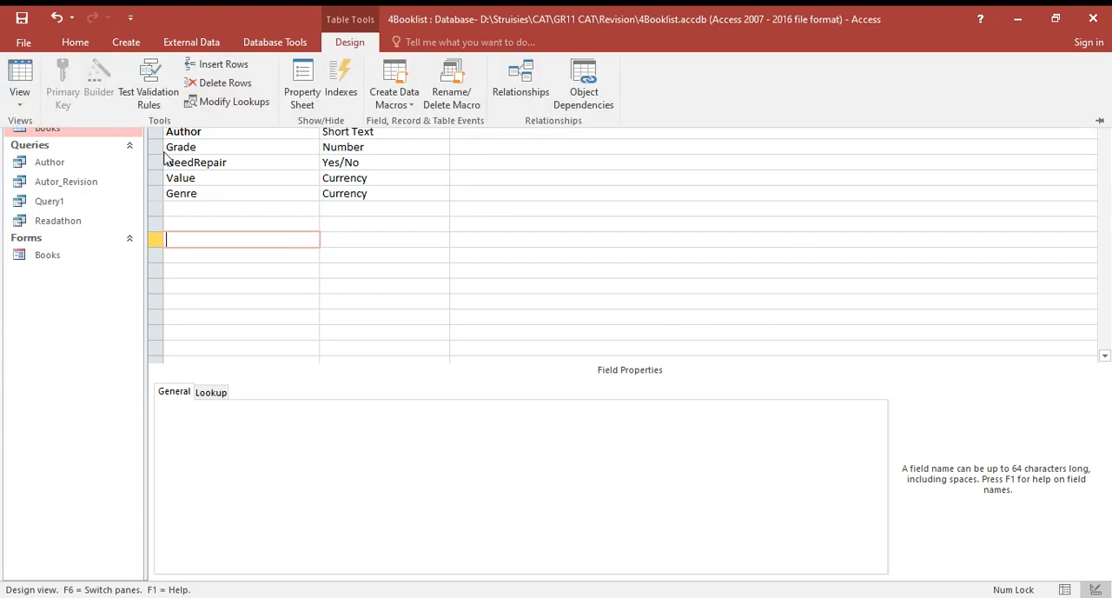
{"action": "left_click", "coordinate": [186, 193]}
- Remove the primary key from the SerNo field and set SerNo as the primary key again
{"action": "left_click", "coordinate": [157, 101]}
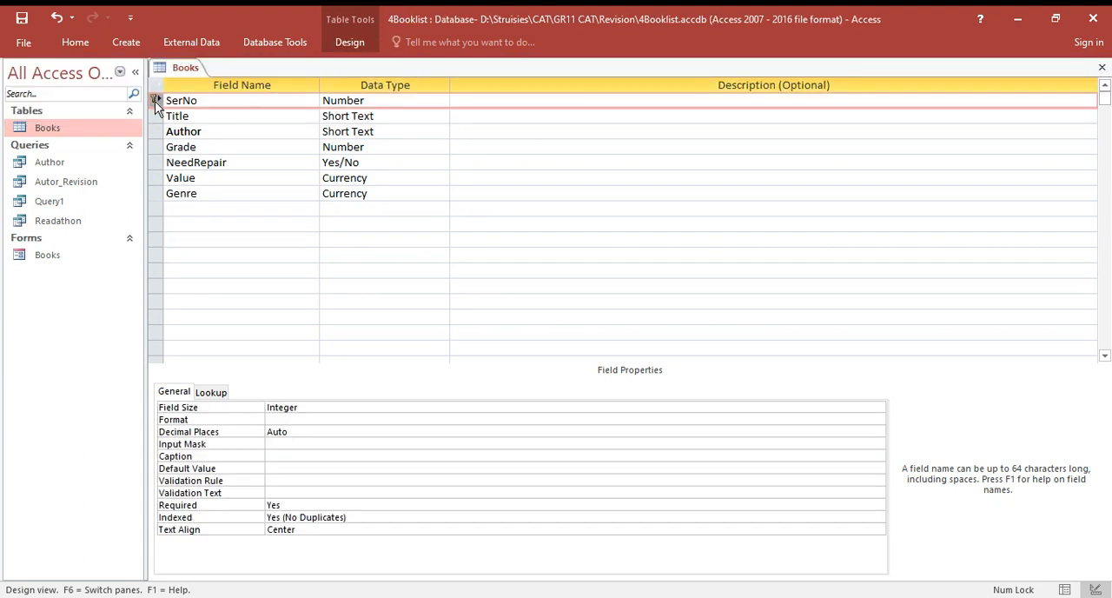
{"action": "left_click", "coordinate": [351, 41]}
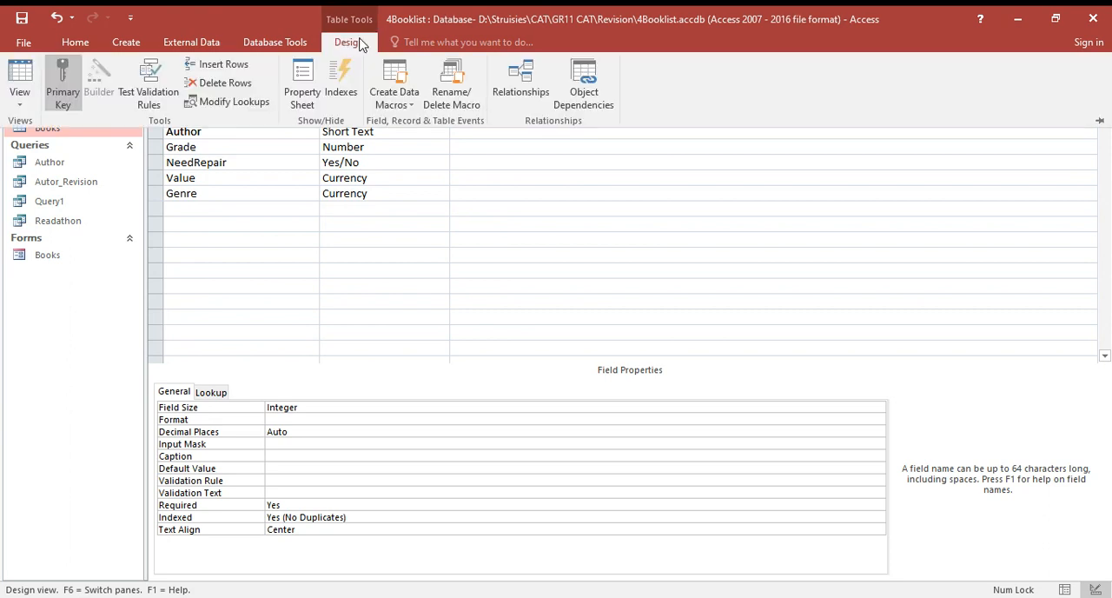
{"action": "left_click", "coordinate": [54, 90]}
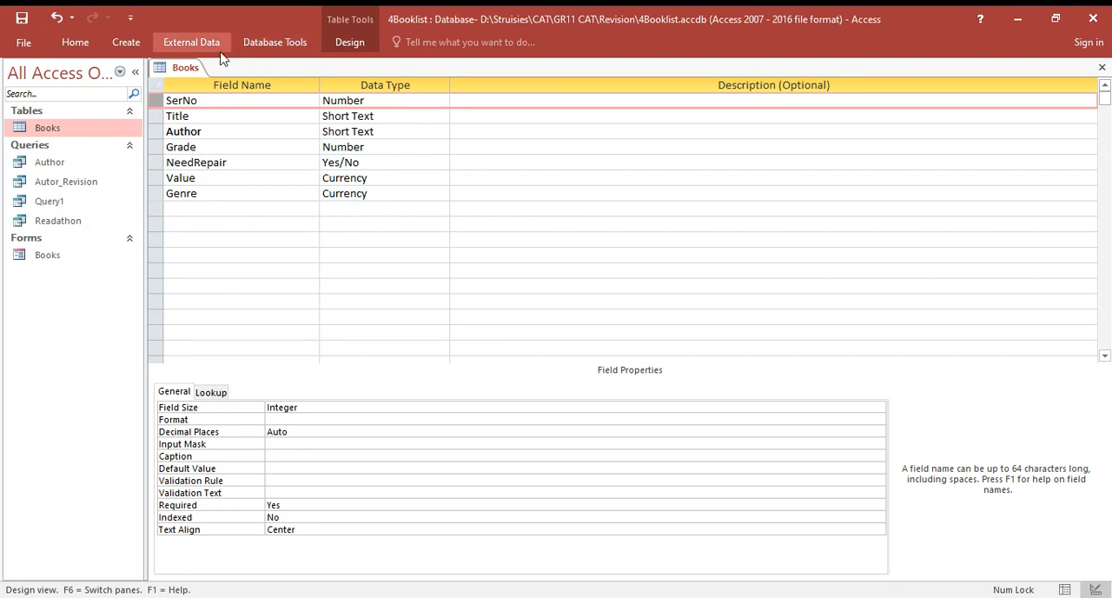
{"action": "left_click", "coordinate": [349, 43]}
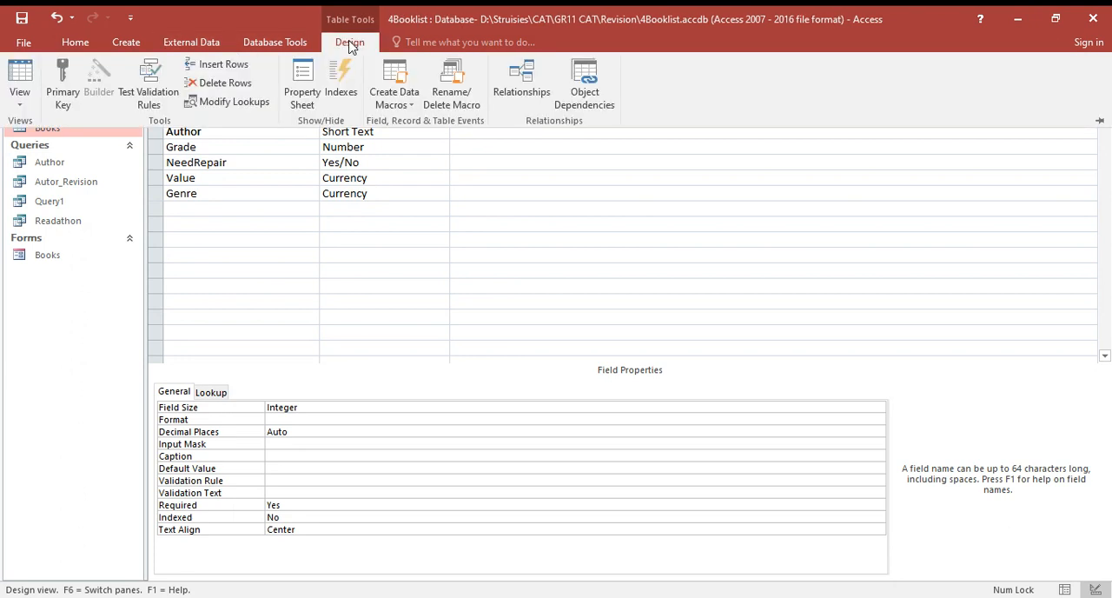
{"action": "left_click", "coordinate": [57, 89]}
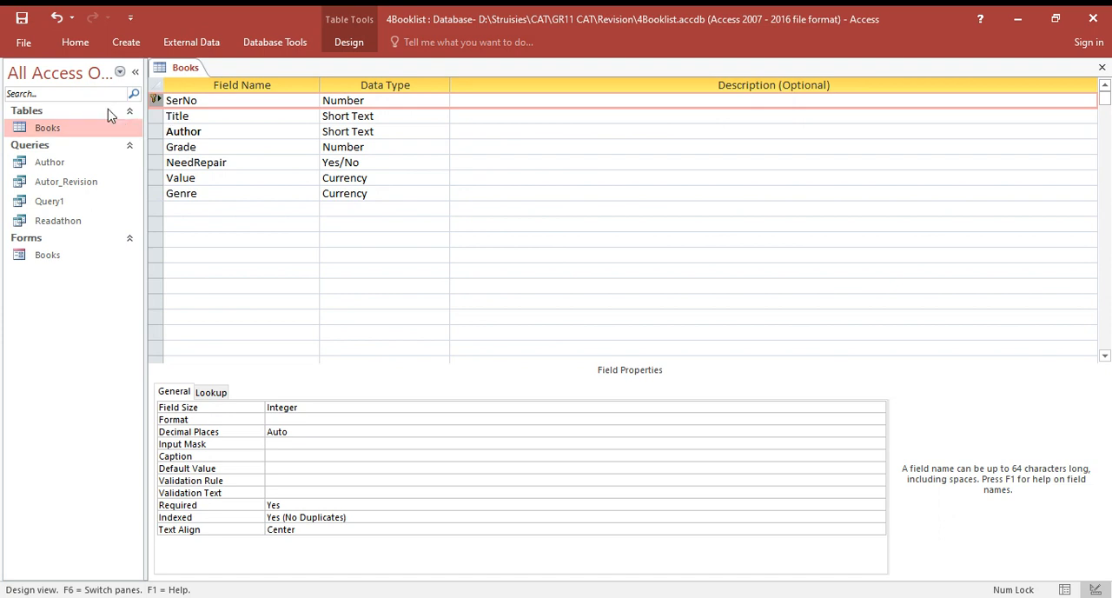
- Save the Books table design, show the table in Datasheet View, and start the Simple Query Wizard
{"action": "double_click", "coordinate": [95, 130]}
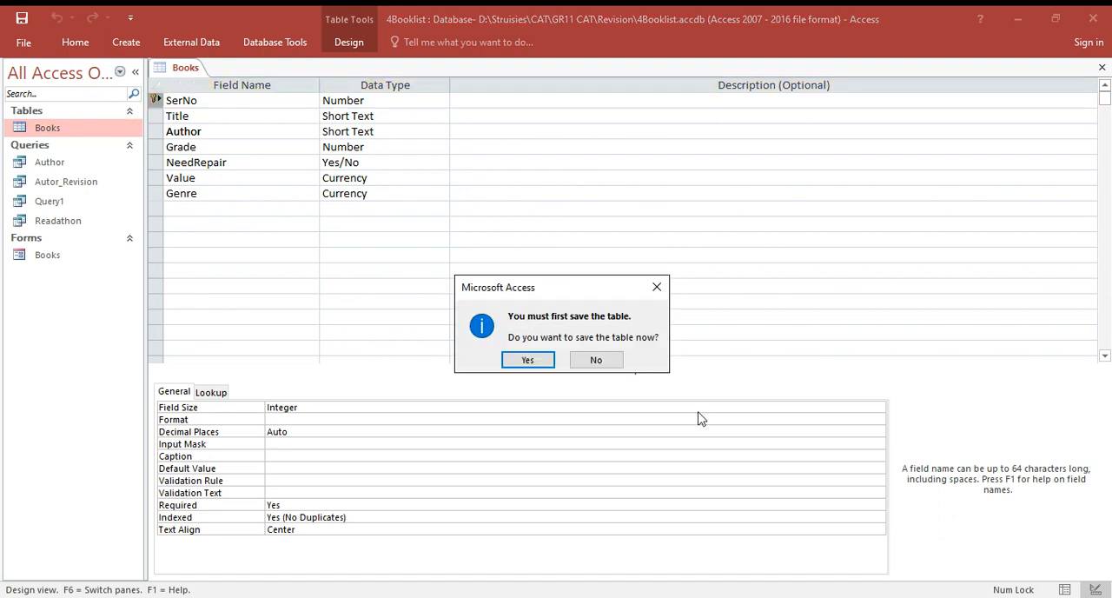
{"action": "left_click", "coordinate": [522, 360]}
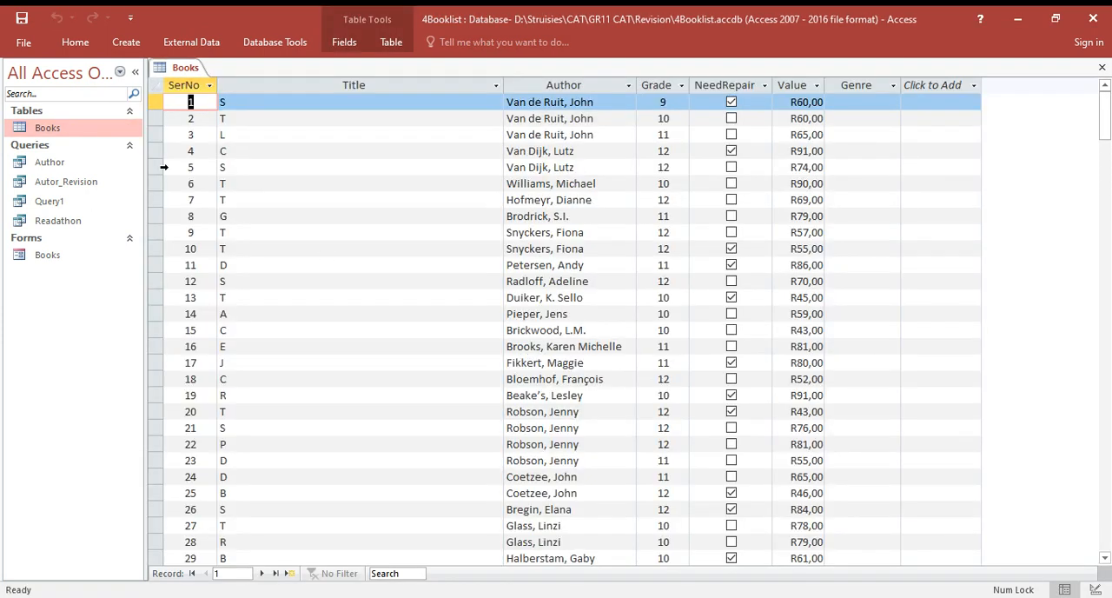
{"action": "left_click", "coordinate": [133, 48]}
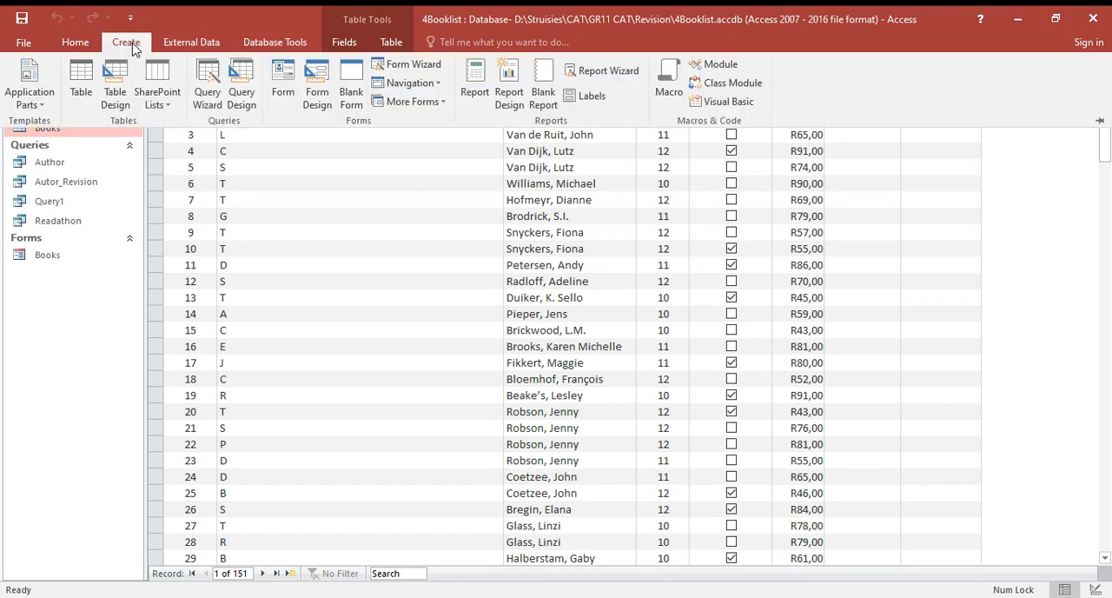
{"action": "left_click", "coordinate": [210, 97]}
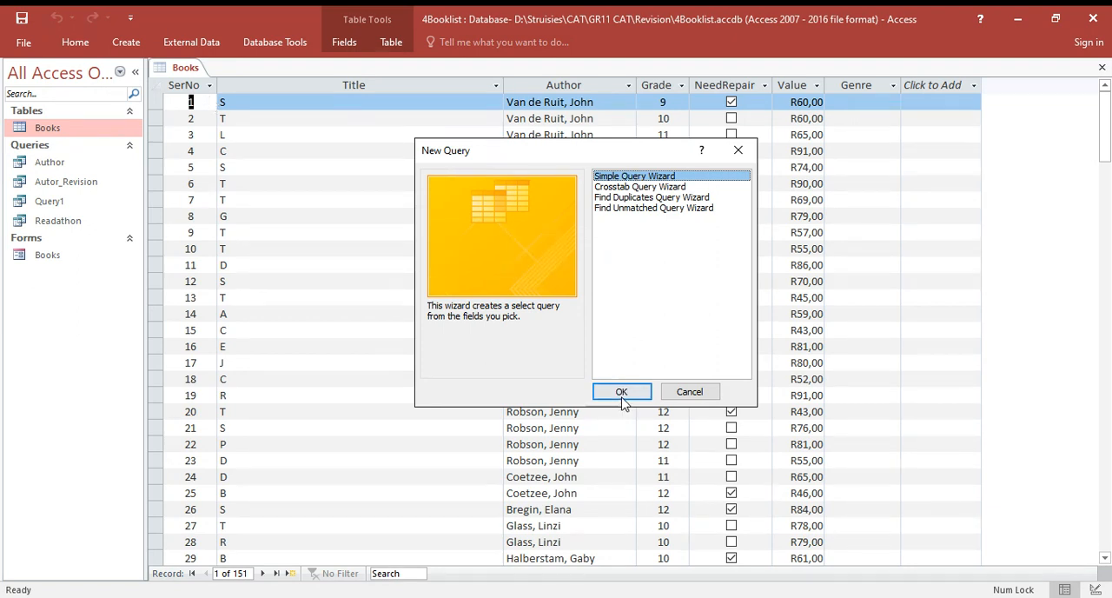
{"action": "left_click", "coordinate": [622, 393]}
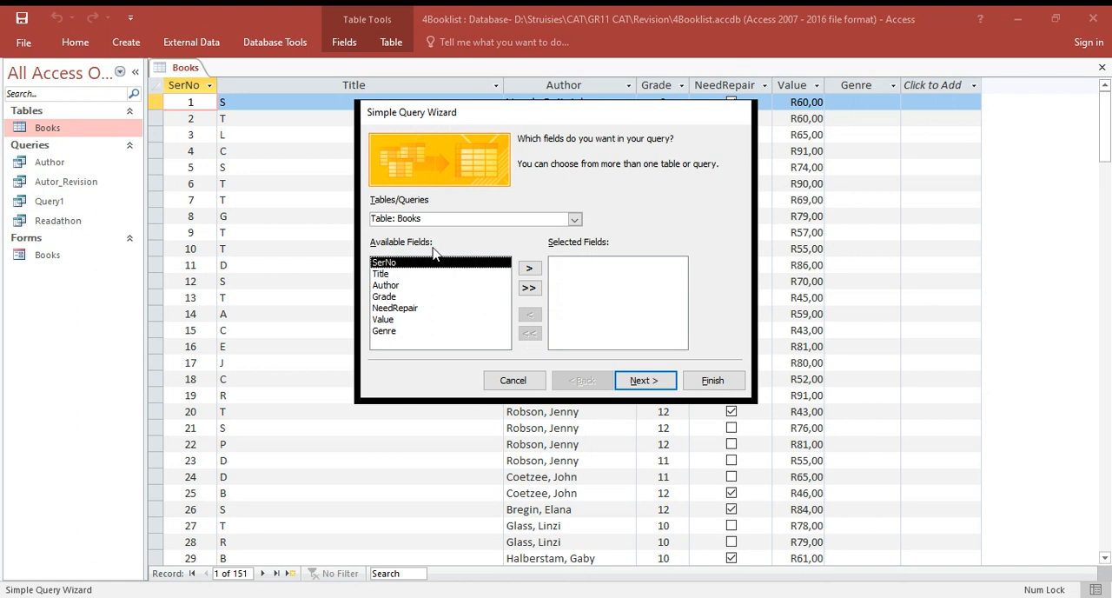
- Add the Title, Author and Value fields from the Books table to the new query and keep it as a detail query
{"action": "left_click", "coordinate": [397, 274]}
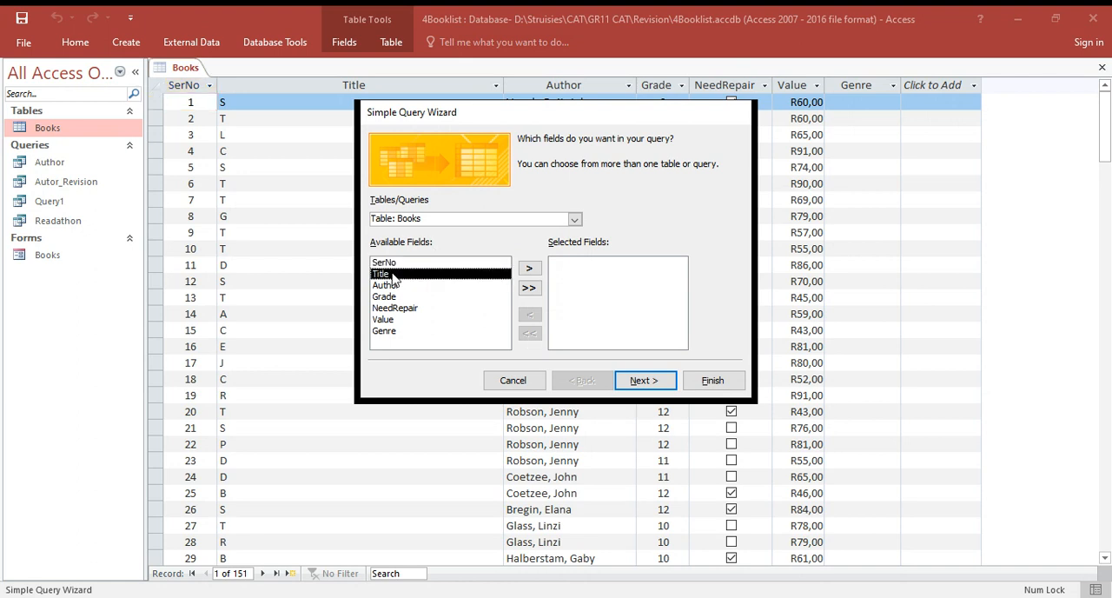
{"action": "left_click", "coordinate": [530, 270]}
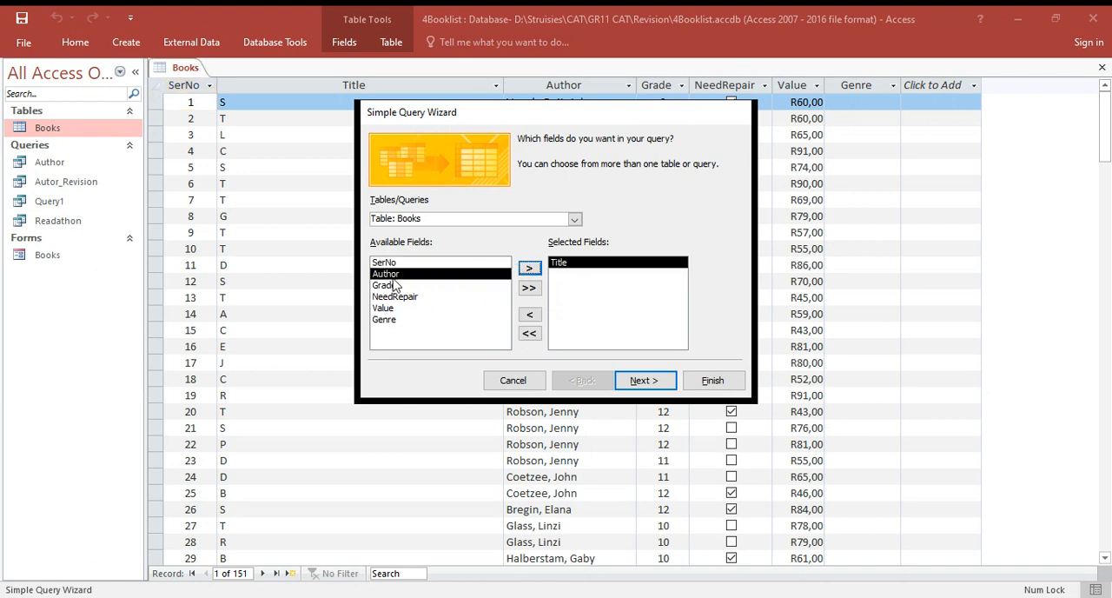
{"action": "left_click", "coordinate": [531, 269]}
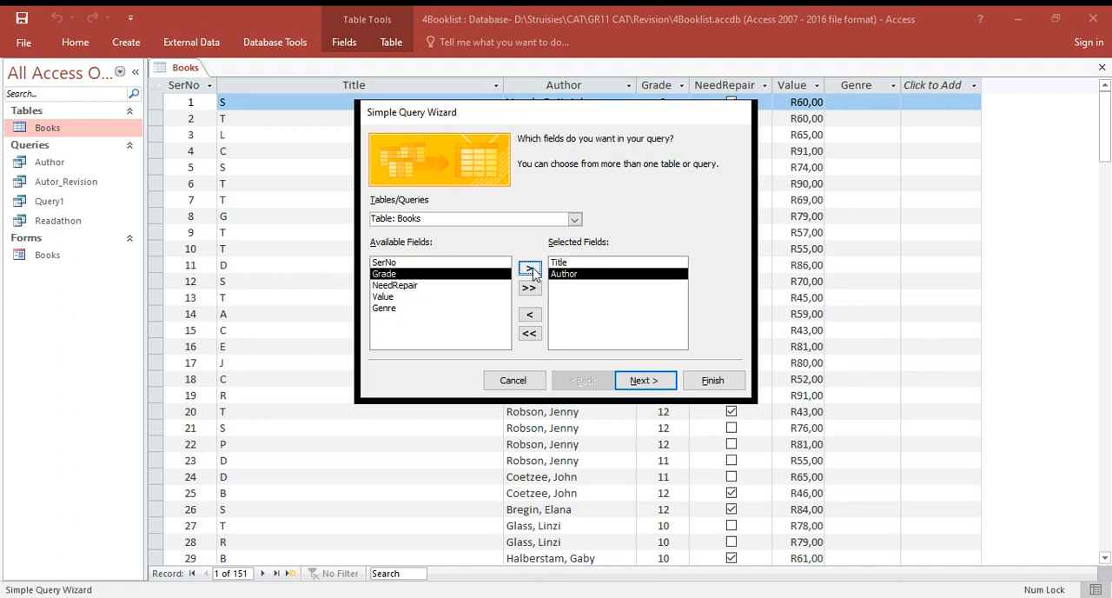
{"action": "left_click", "coordinate": [392, 296]}
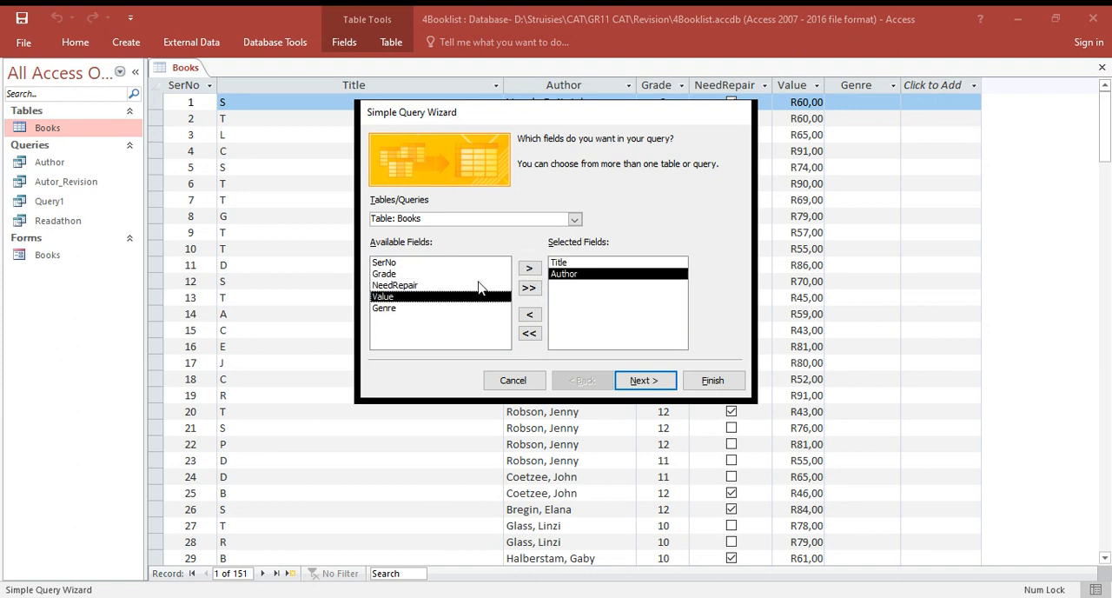
{"action": "left_click", "coordinate": [528, 271]}
{"action": "left_click", "coordinate": [645, 388]}
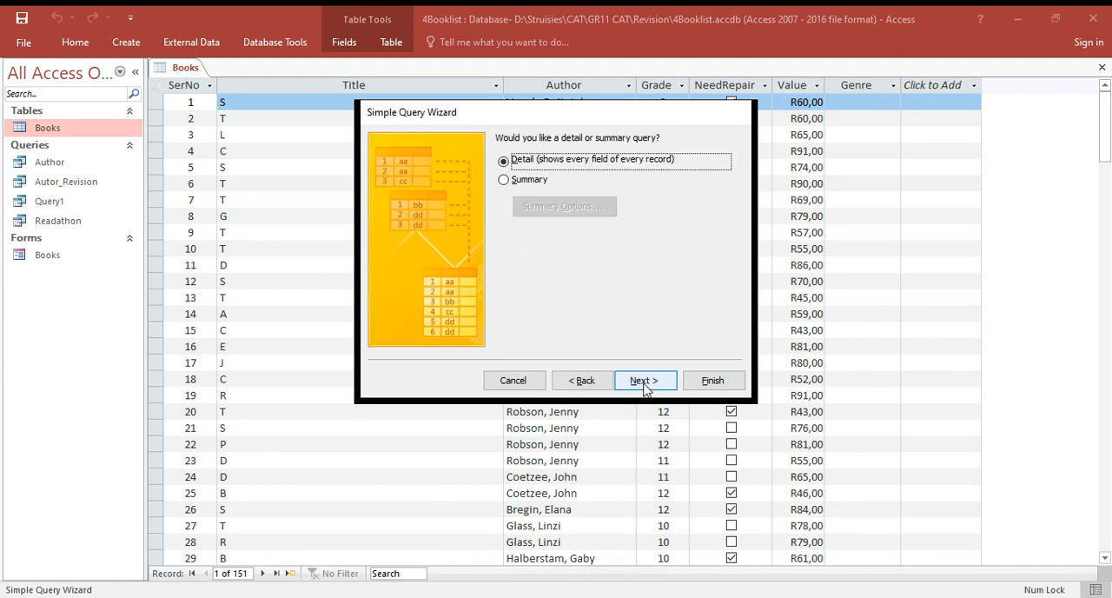
{"action": "left_click", "coordinate": [646, 389]}
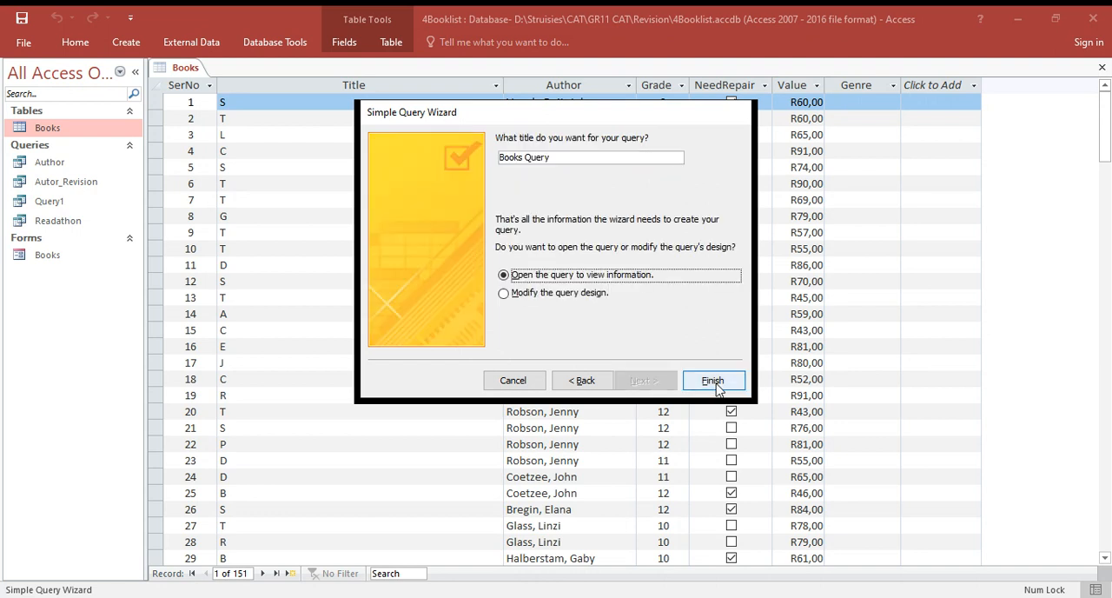
- Title the new query "Name" and finish the wizard, opening the query to view information
{"action": "left_click", "coordinate": [581, 161]}
{"action": "key", "text": "BackSpace"}
{"action": "key", "text": "BackSpace"}
{"action": "key", "text": "BackSpace"}
{"action": "key", "text": "BackSpace"}
{"action": "key", "text": "BackSpace"}
{"action": "key", "text": "BackSpace"}
{"action": "key", "text": "BackSpace"}
{"action": "key", "text": "BackSpace"}
{"action": "key", "text": "BackSpace"}
{"action": "key", "text": "BackSpace"}
{"action": "key", "text": "BackSpace"}
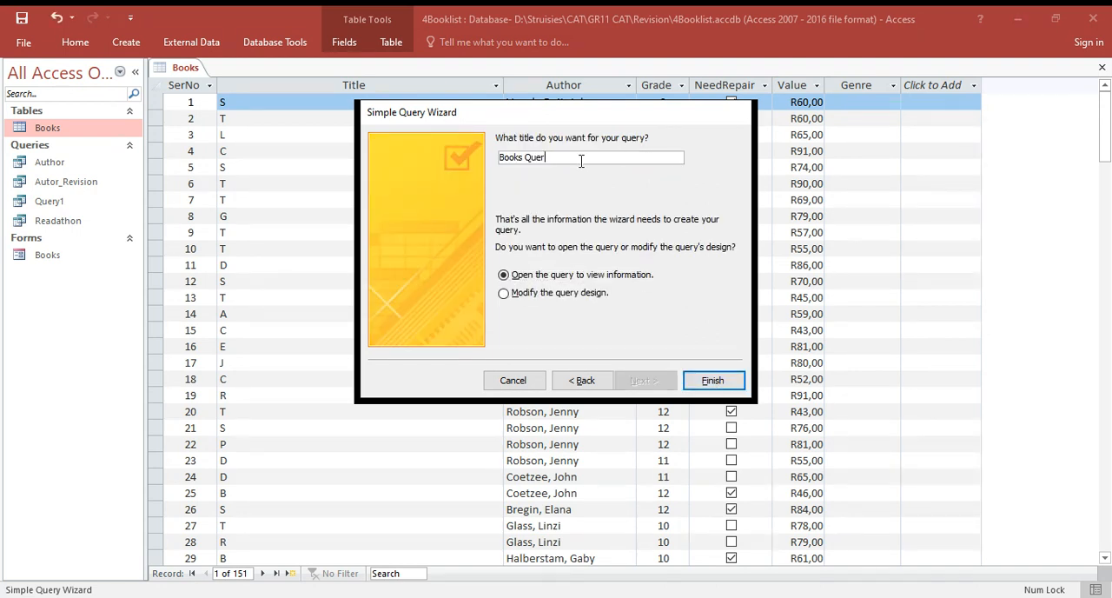
{"action": "type", "text": "Name"}
{"action": "left_click", "coordinate": [708, 383]}
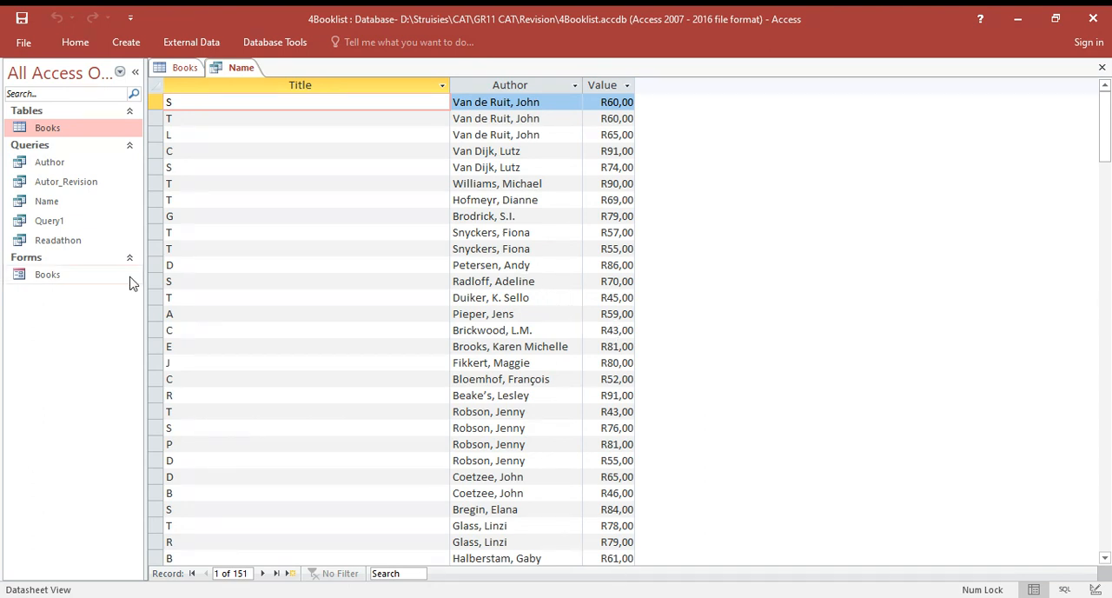
- Switch the Name query to Design View
{"action": "left_click", "coordinate": [58, 202]}
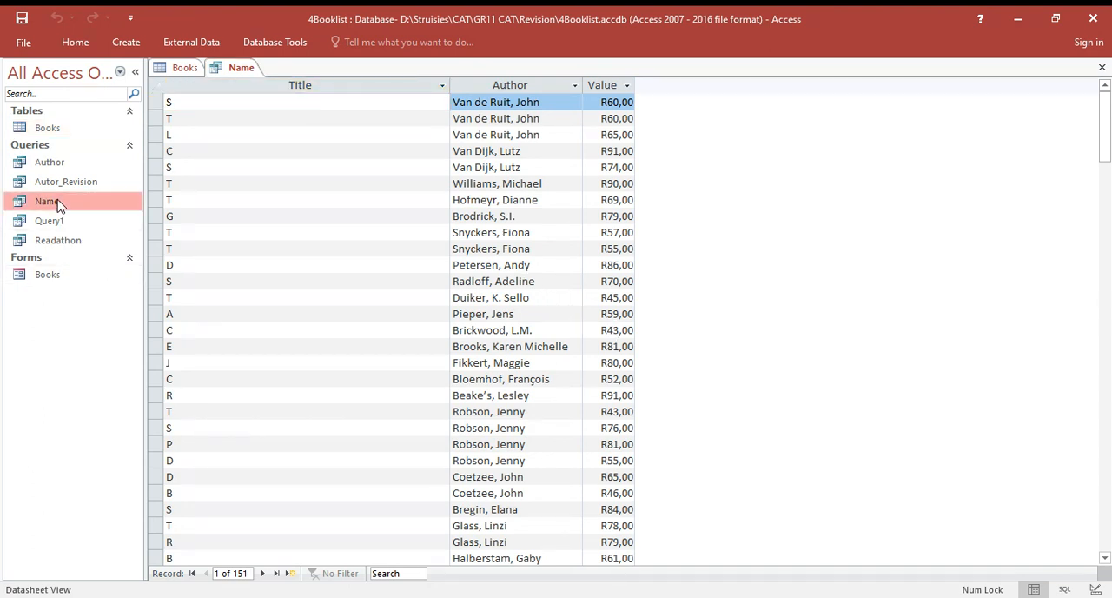
{"action": "double_click", "coordinate": [57, 205]}
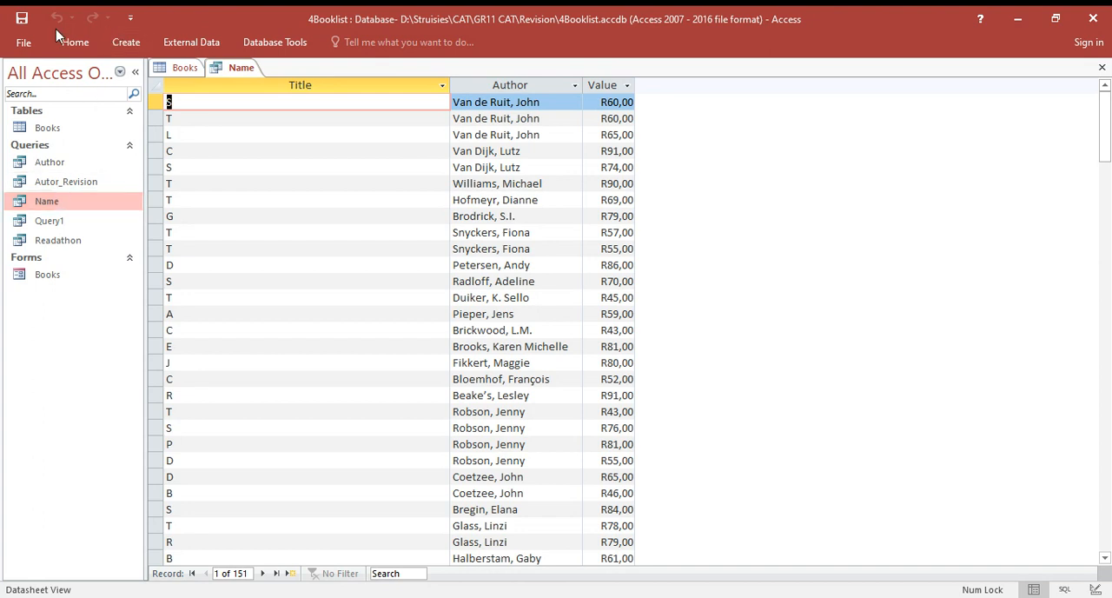
{"action": "left_click", "coordinate": [1095, 589]}
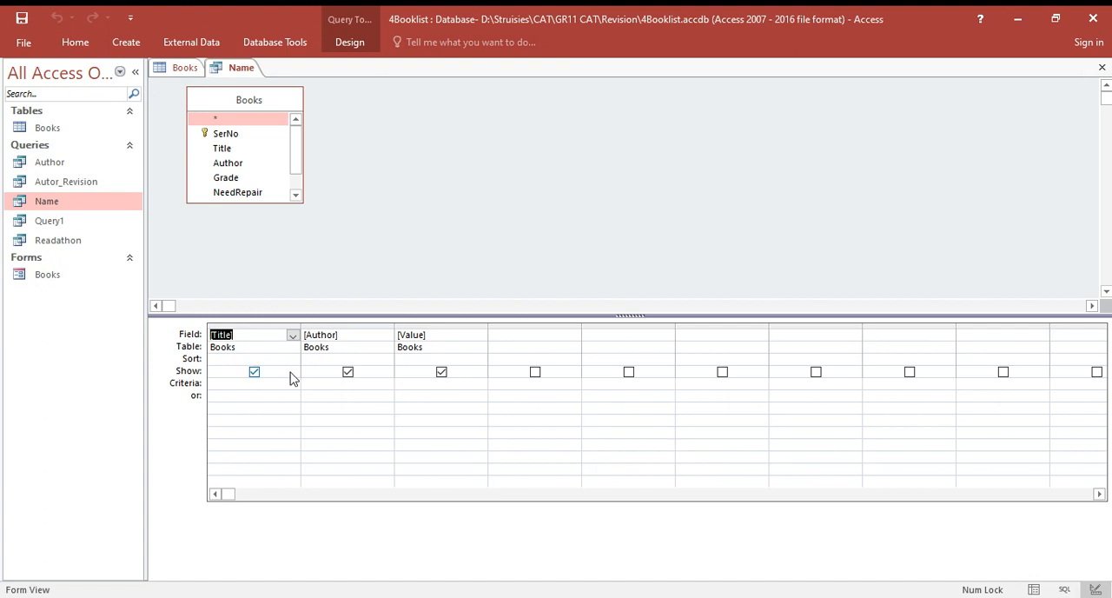
- Hide the Author field from the query output and set the Value field's criteria to <60
{"action": "left_click", "coordinate": [254, 372]}
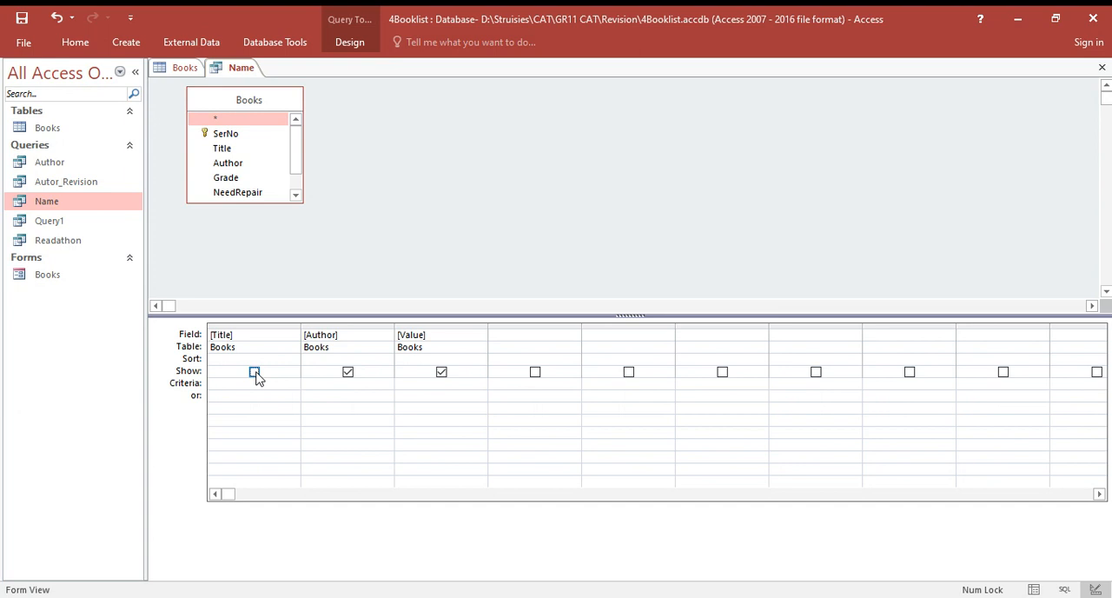
{"action": "left_click", "coordinate": [254, 372]}
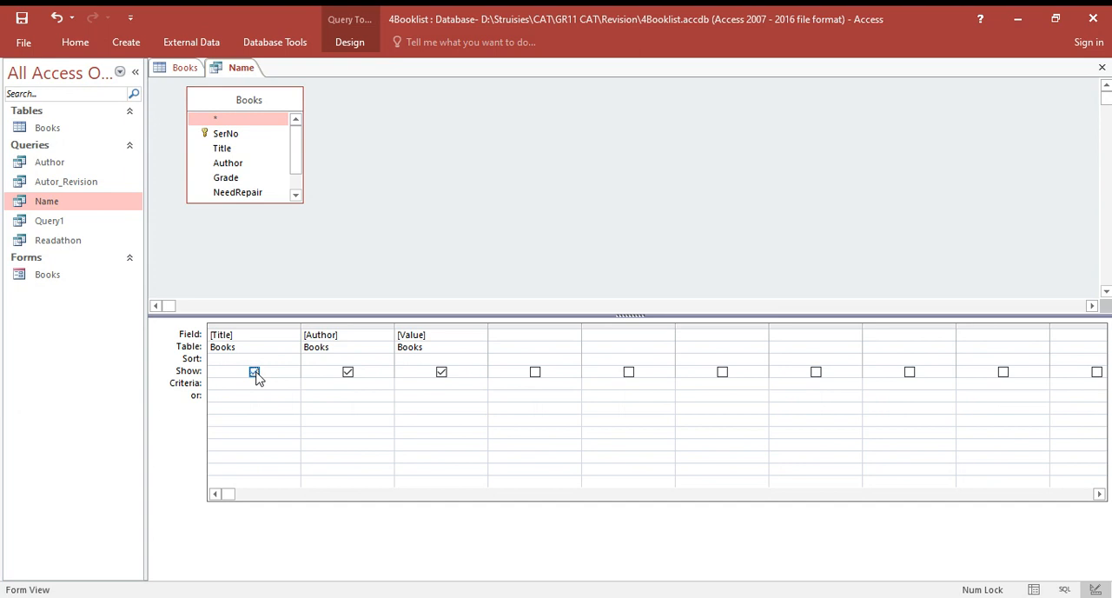
{"action": "left_click", "coordinate": [348, 372]}
{"action": "left_click", "coordinate": [414, 388]}
{"action": "type", "text": "<60"}
- Sort the Name query by the Title field in descending order
{"action": "left_click", "coordinate": [293, 359]}
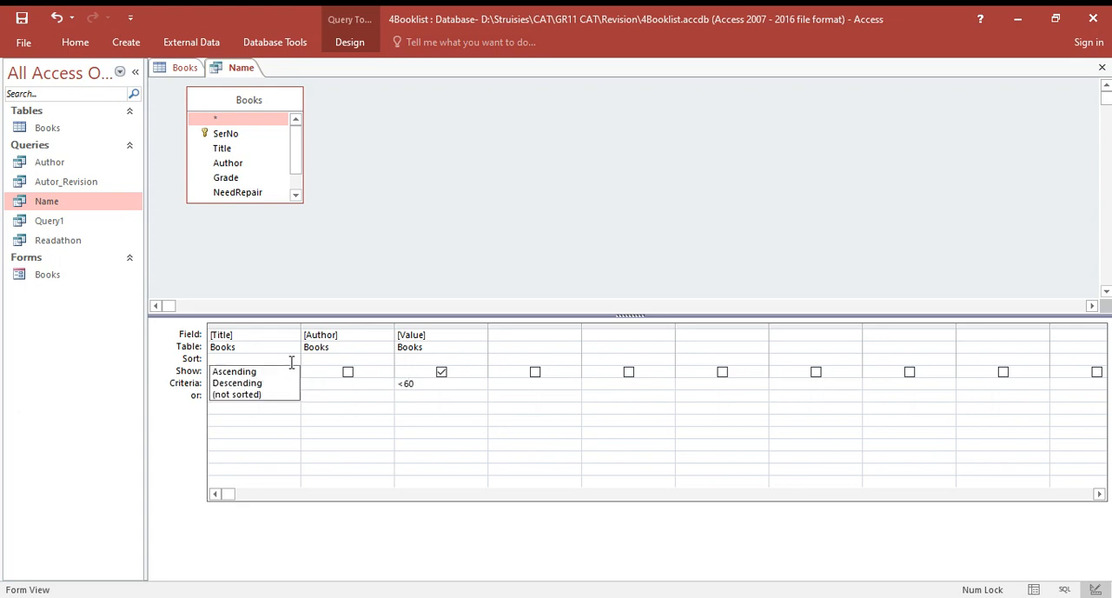
{"action": "left_click", "coordinate": [292, 359]}
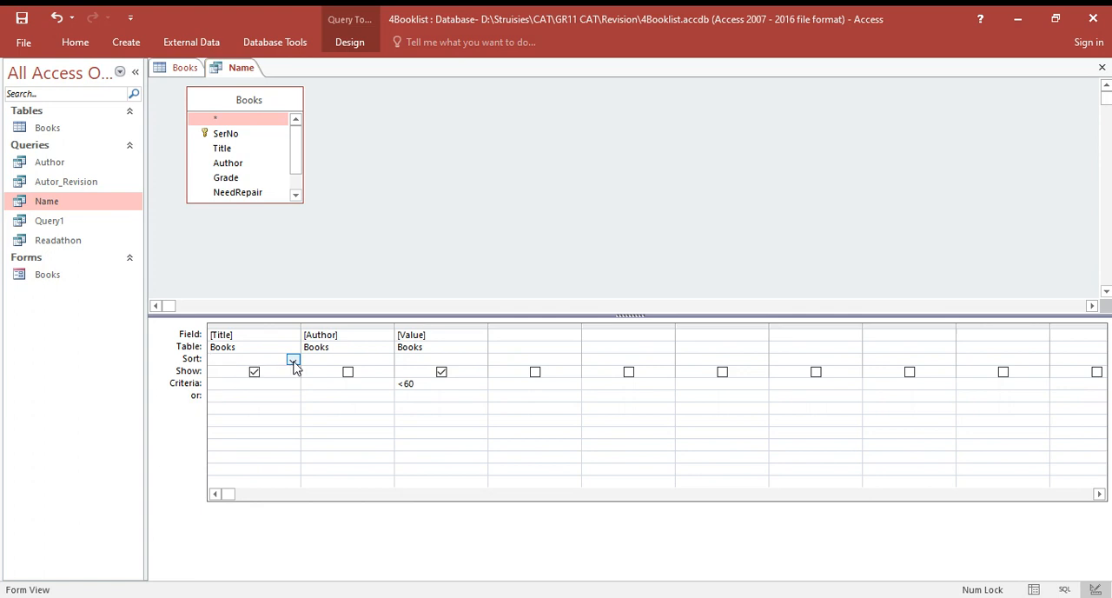
{"action": "left_click", "coordinate": [293, 360]}
{"action": "left_click", "coordinate": [285, 382]}
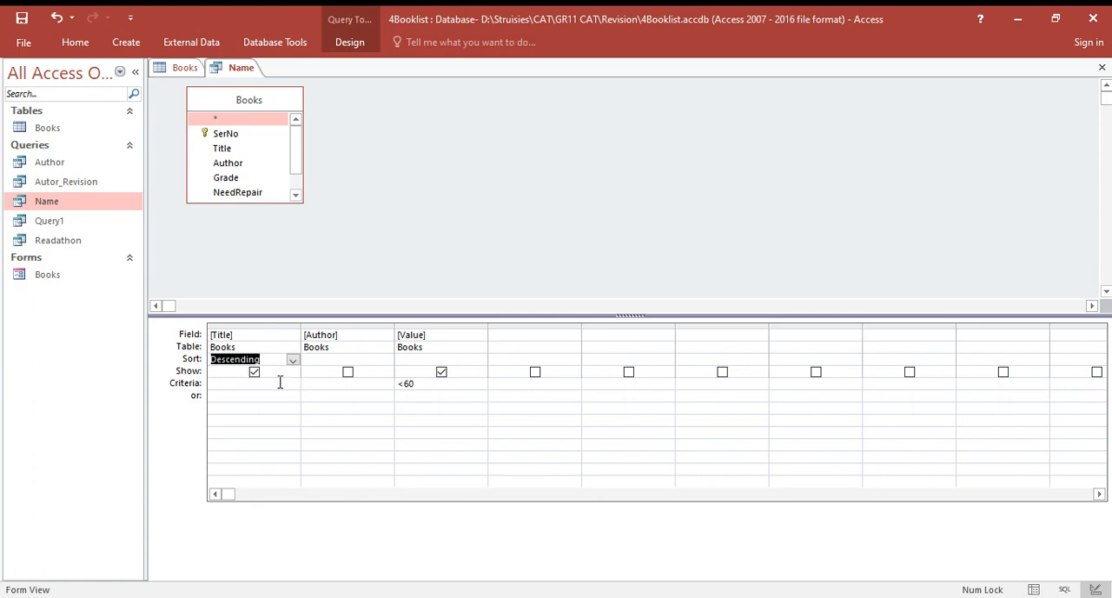
- Clear the Title field's sorting in the Name query and set it back to Descending
{"action": "left_click", "coordinate": [293, 359]}
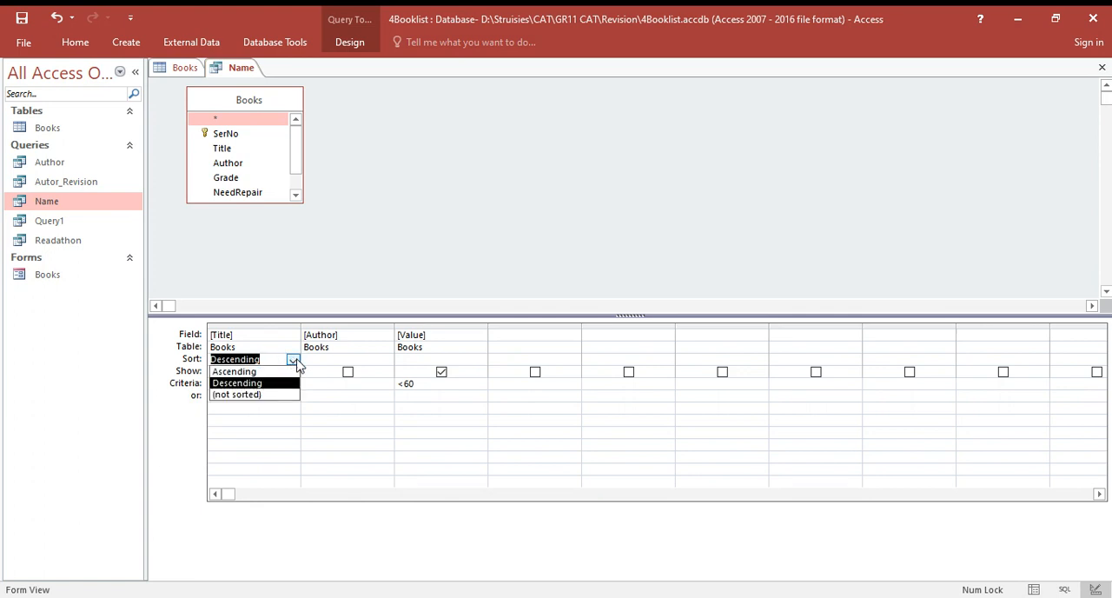
{"action": "left_click", "coordinate": [272, 396]}
{"action": "left_click", "coordinate": [401, 361]}
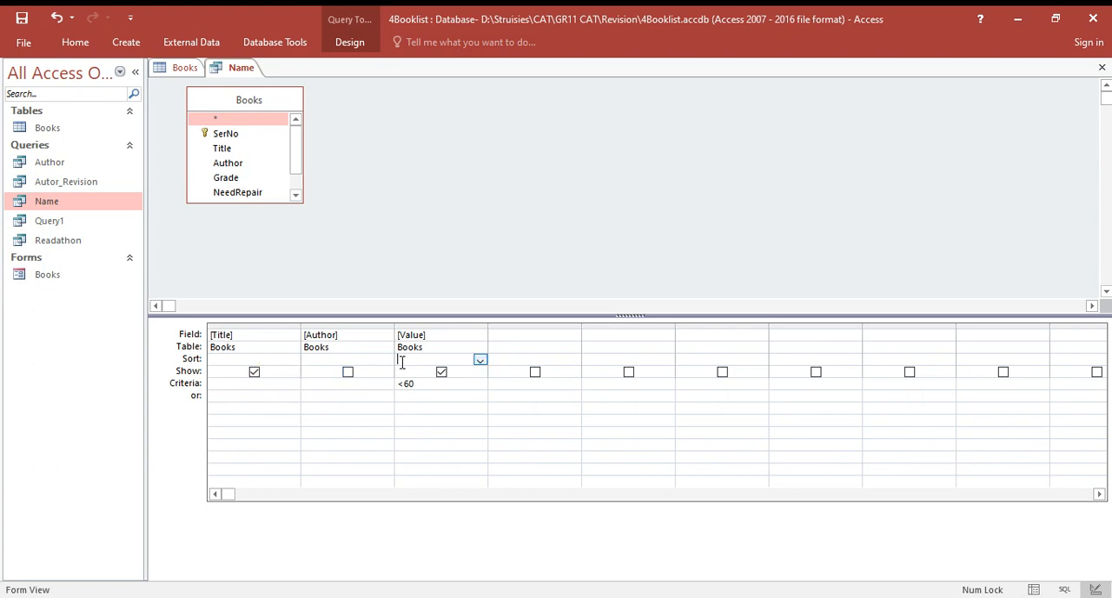
{"action": "left_click", "coordinate": [481, 361]}
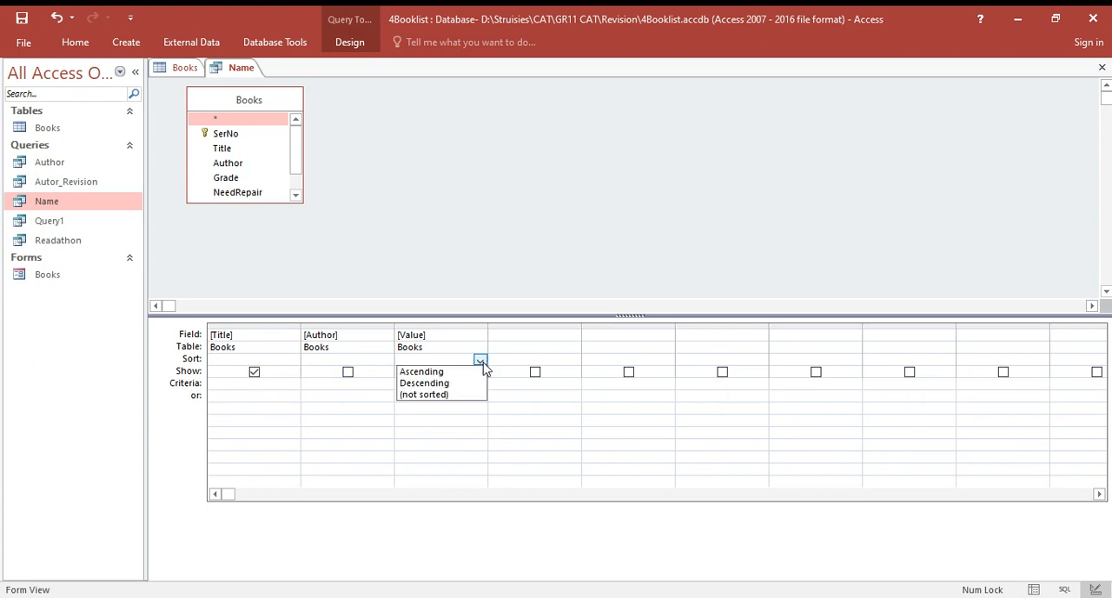
{"action": "left_click", "coordinate": [267, 360]}
{"action": "left_click", "coordinate": [293, 359]}
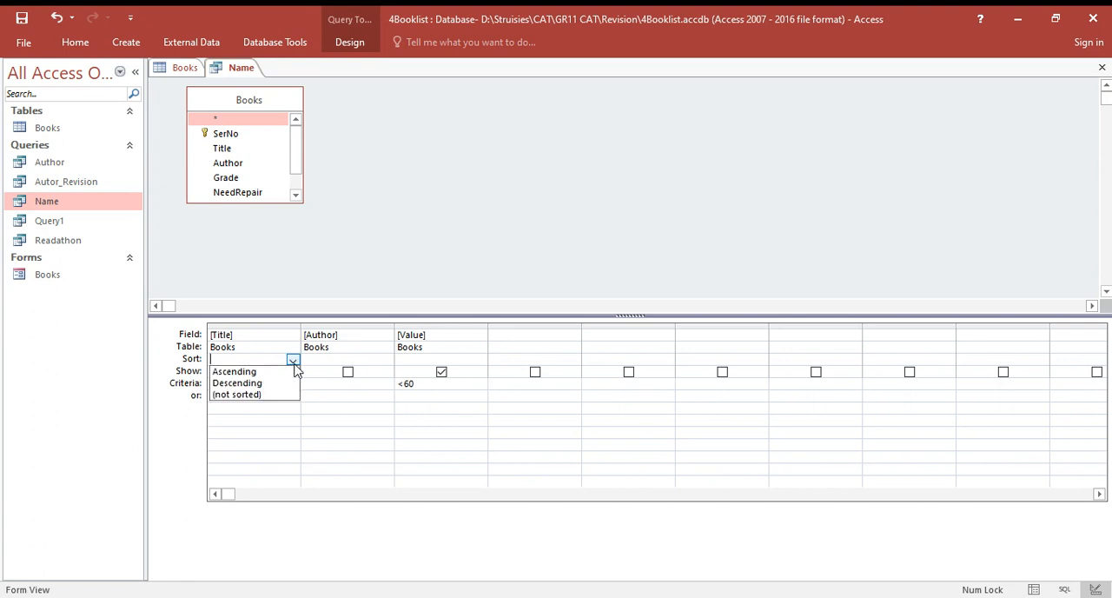
{"action": "left_click", "coordinate": [287, 383]}
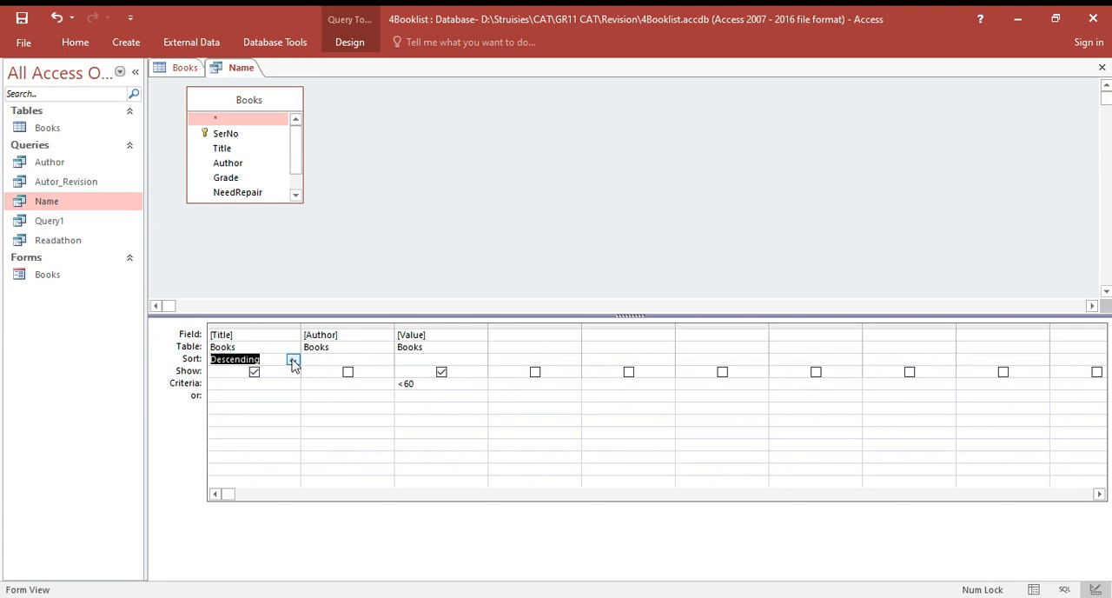
- Set the Title field to not sorted and close the Name query, saving its design changes
{"action": "left_click", "coordinate": [293, 360]}
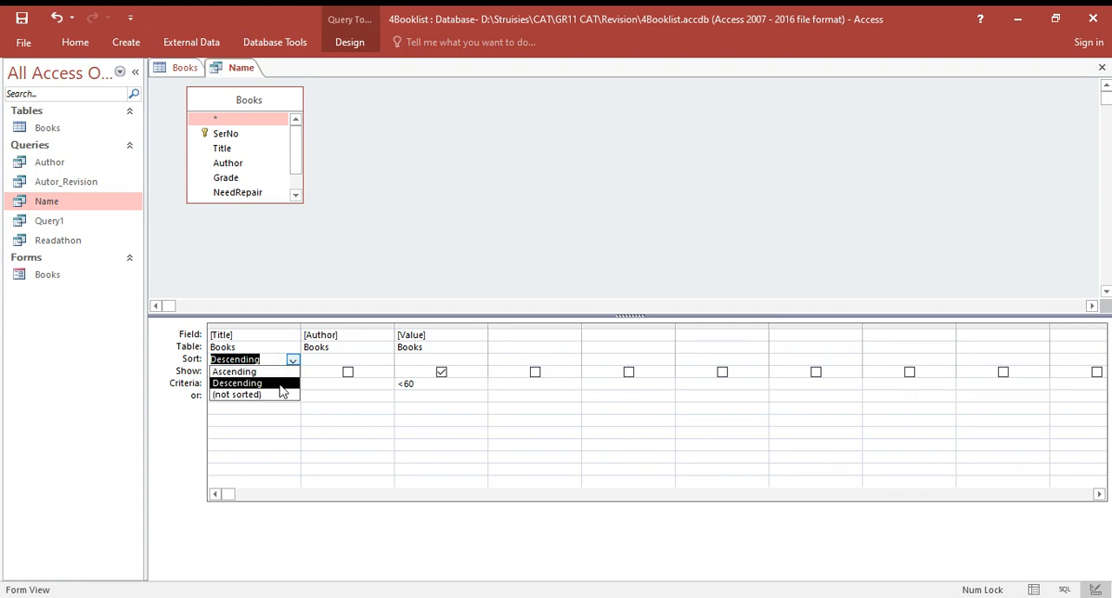
{"action": "left_click", "coordinate": [280, 396]}
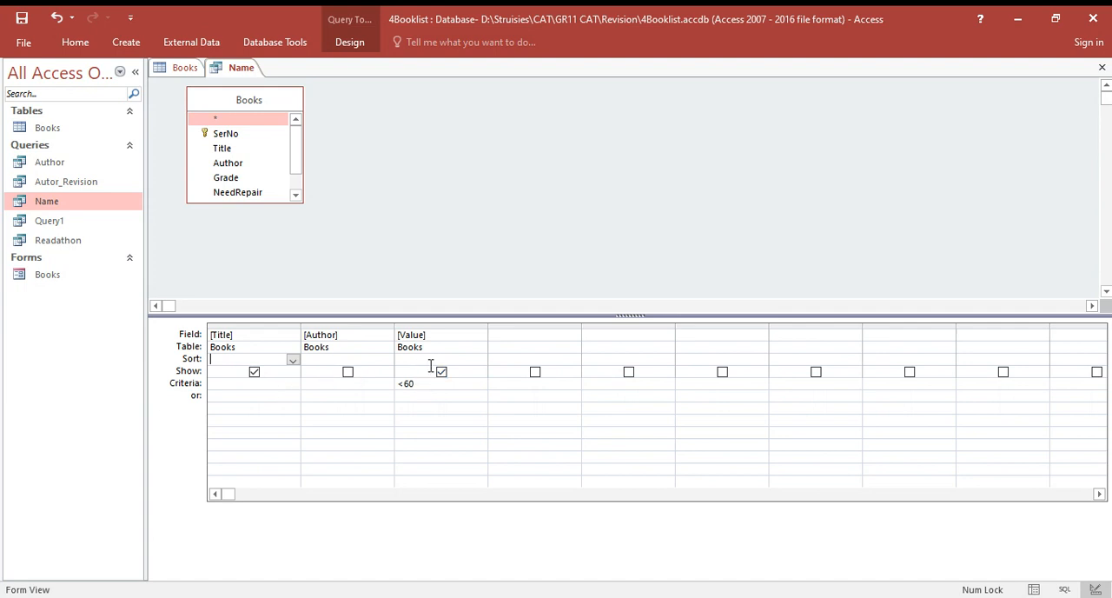
{"action": "left_click", "coordinate": [1102, 68]}
{"action": "left_click", "coordinate": [506, 357]}
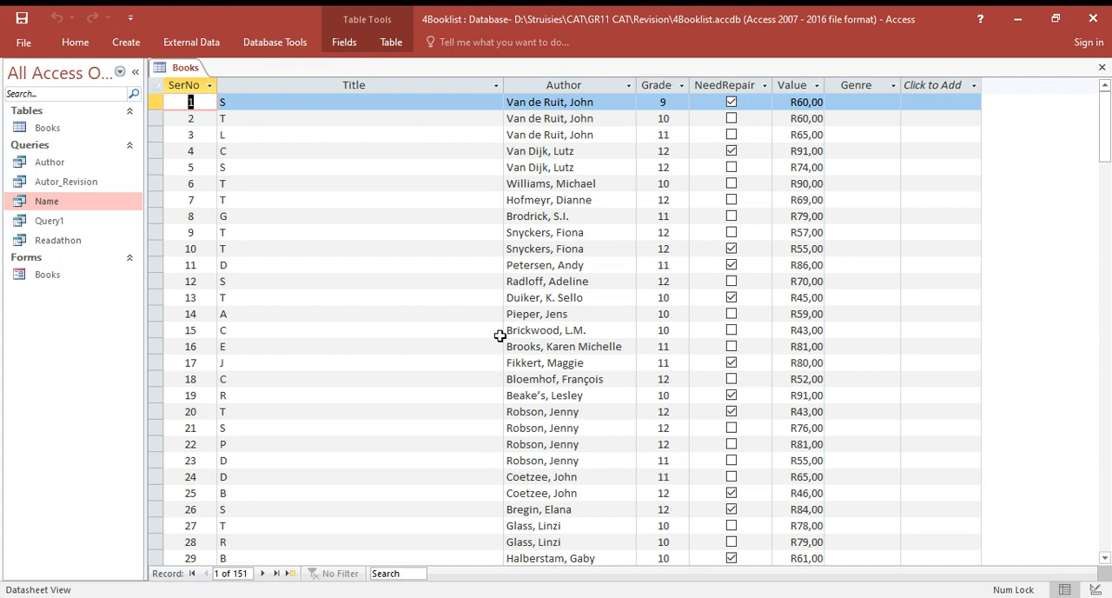
- Try to open the saved query Query1
{"action": "left_click", "coordinate": [103, 206]}
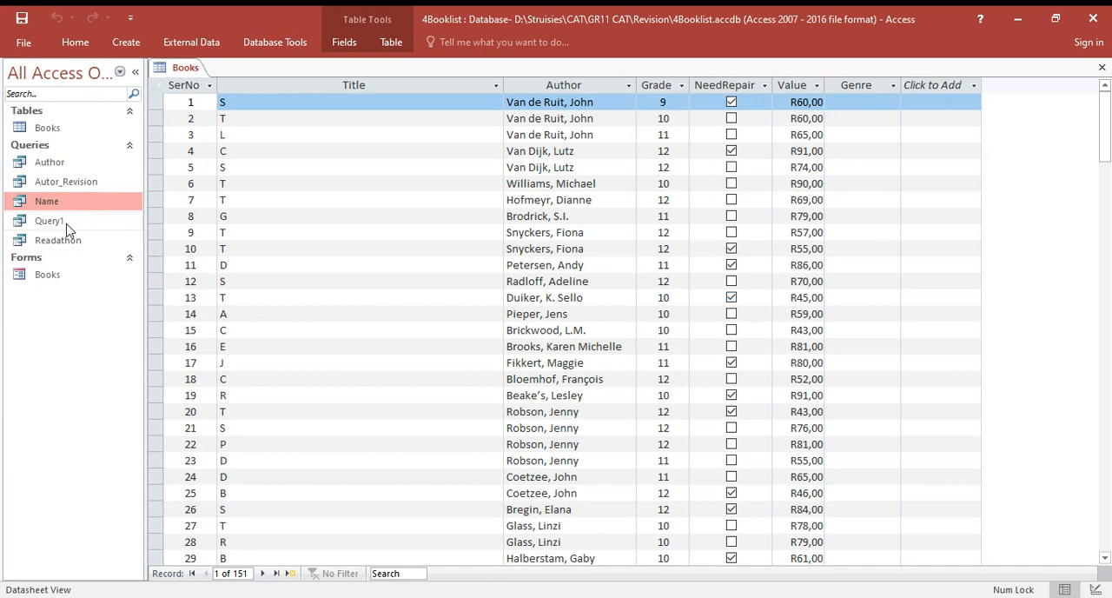
{"action": "left_click", "coordinate": [69, 169]}
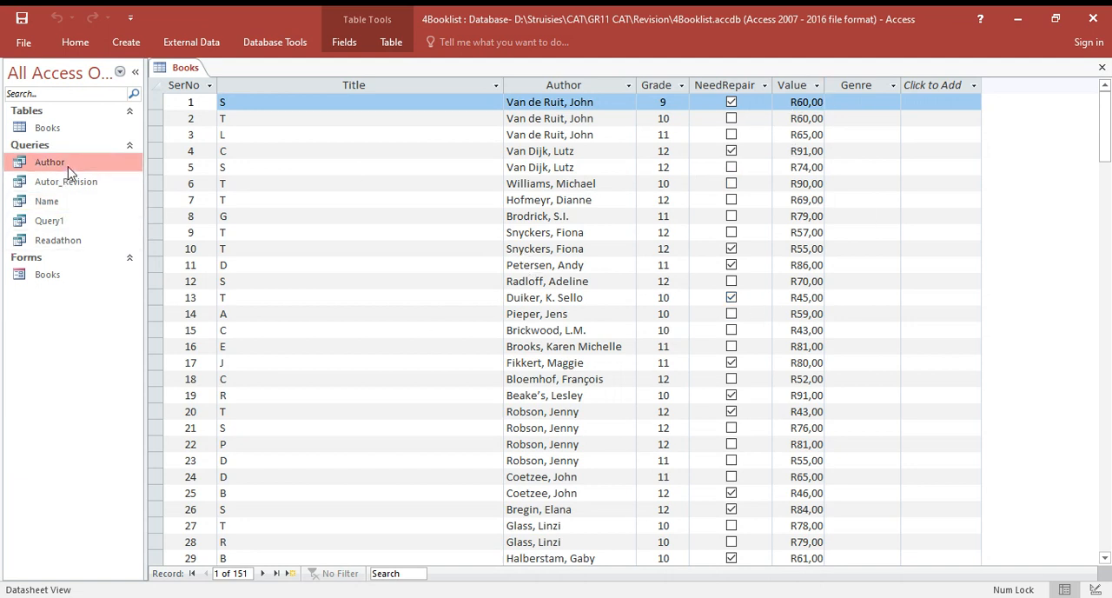
{"action": "left_click", "coordinate": [58, 225]}
{"action": "double_click", "coordinate": [58, 226]}
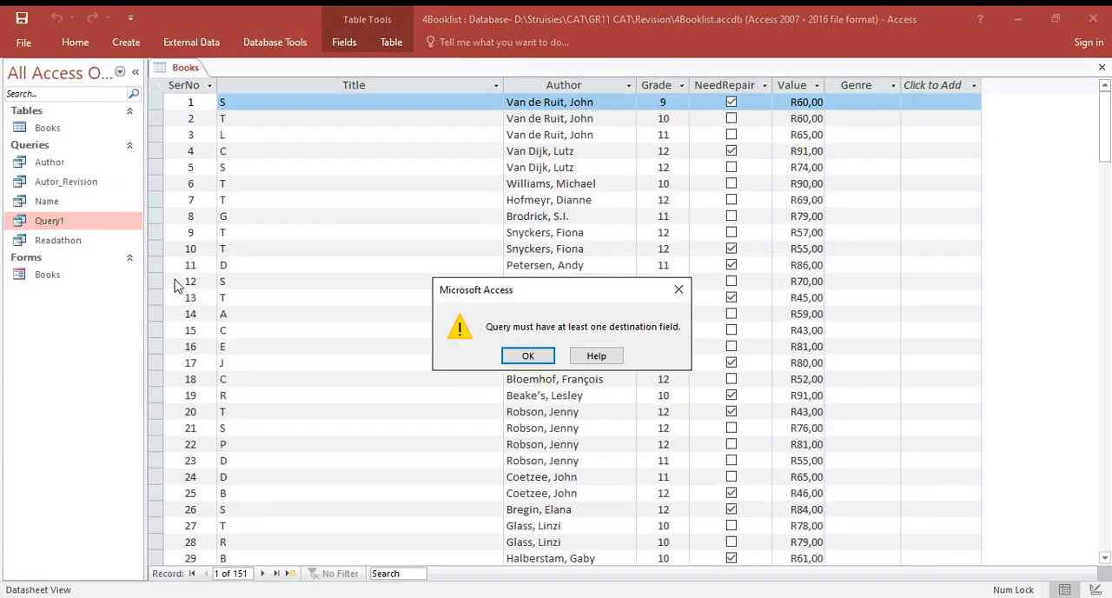
{"action": "left_click", "coordinate": [522, 359]}
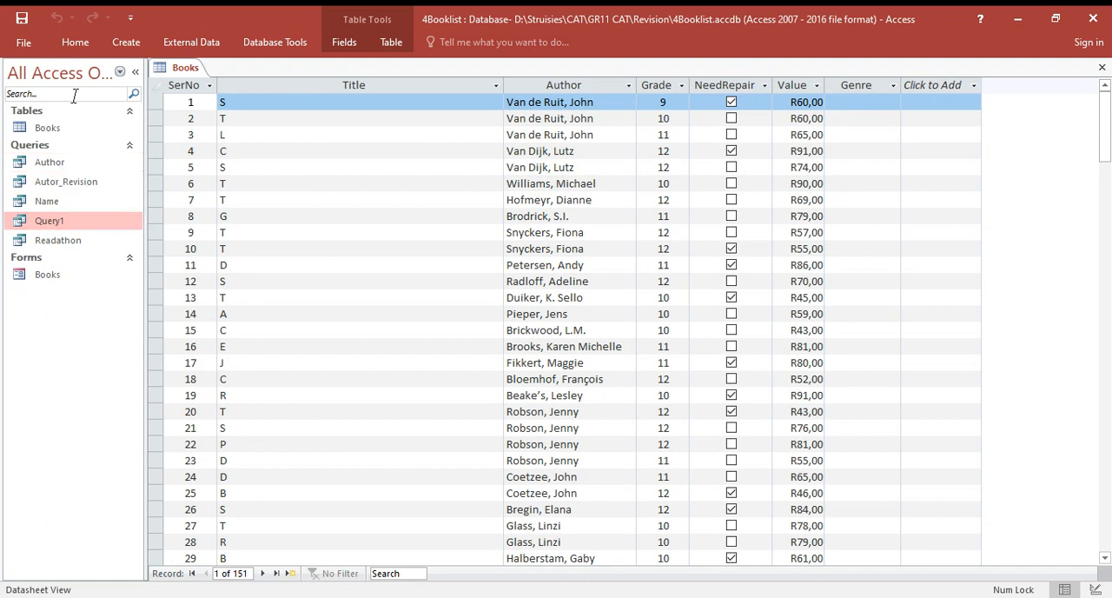
- Close the Books table and open the Name query in Design View
{"action": "left_click", "coordinate": [1087, 589]}
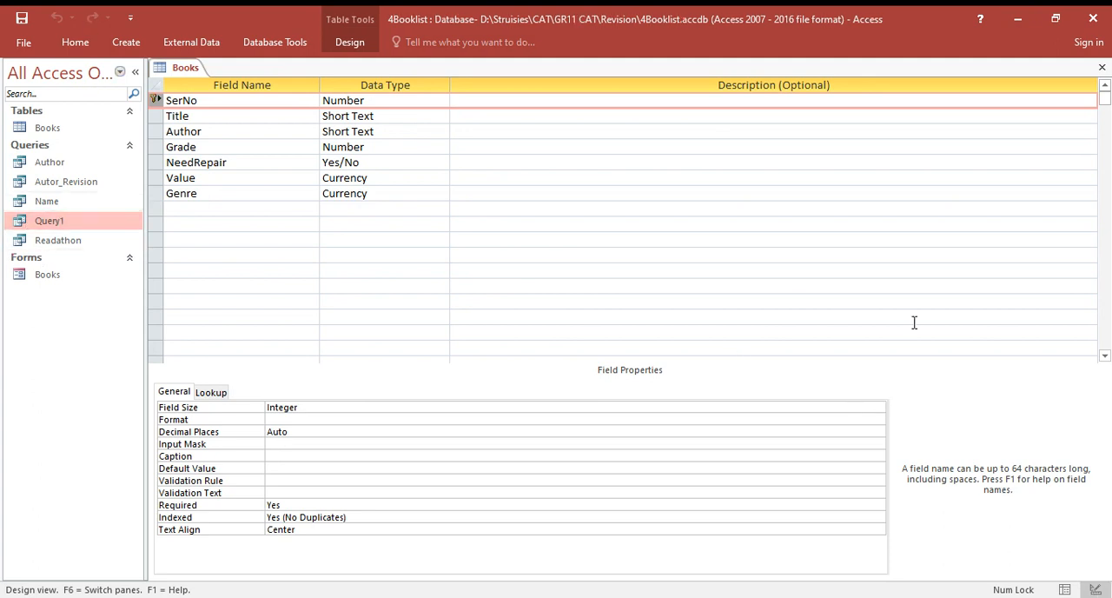
{"action": "left_click", "coordinate": [1102, 66]}
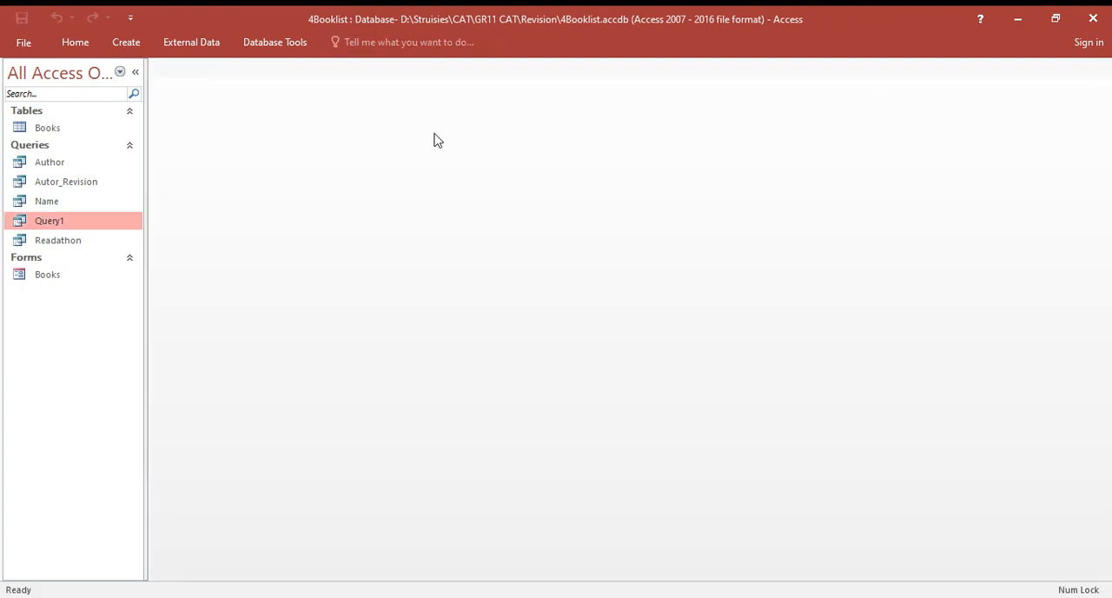
{"action": "double_click", "coordinate": [46, 206]}
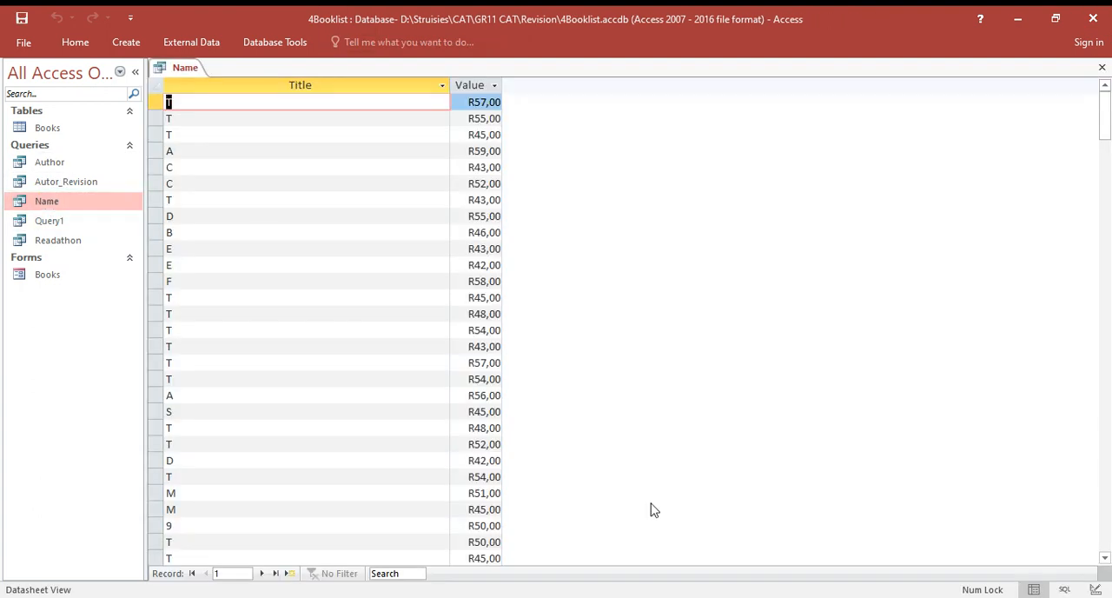
{"action": "left_click", "coordinate": [1095, 589]}
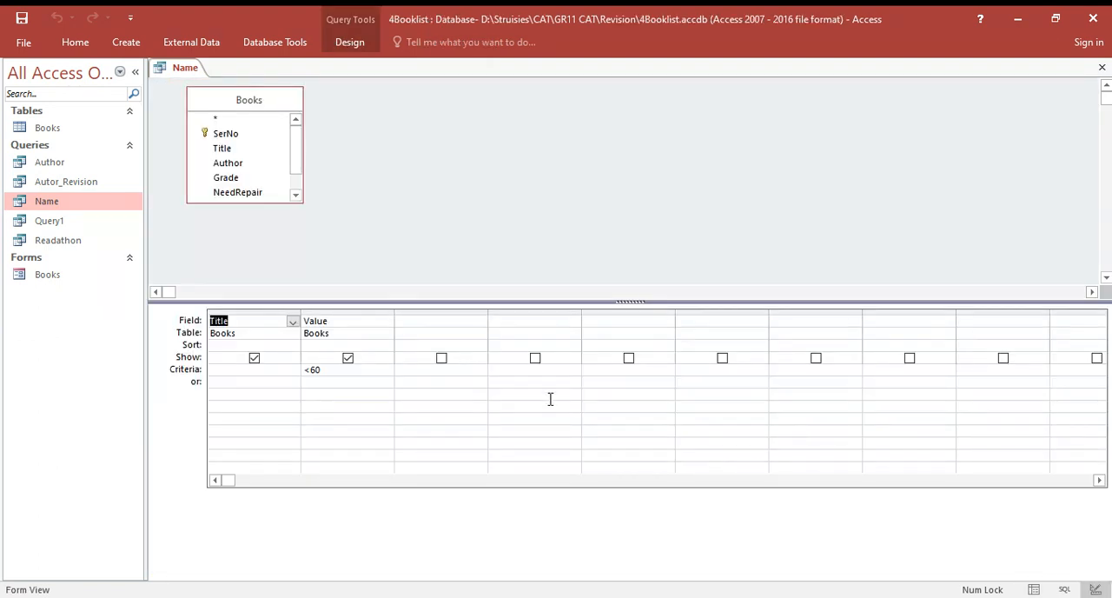
- Add the NeedRepair field to the Name query and set its criteria to No
{"action": "left_click", "coordinate": [435, 323]}
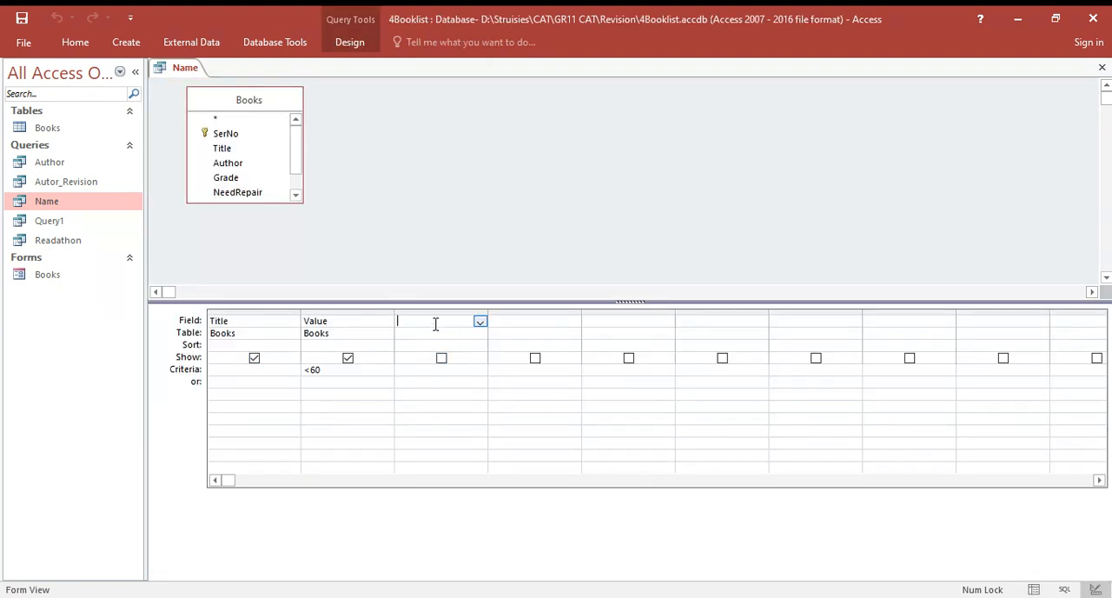
{"action": "double_click", "coordinate": [257, 195]}
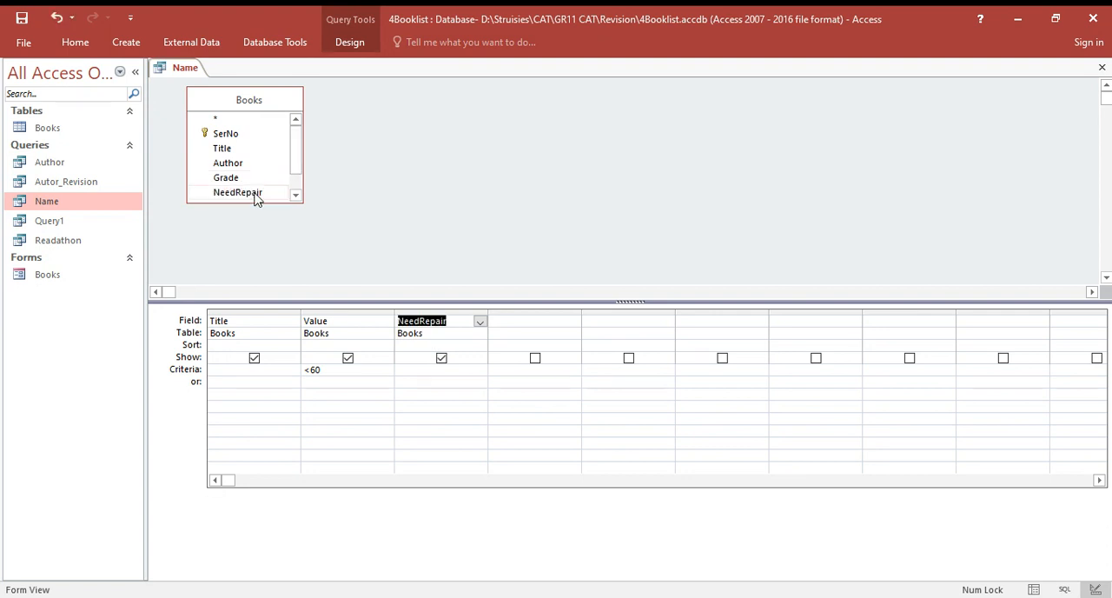
{"action": "left_click", "coordinate": [435, 383]}
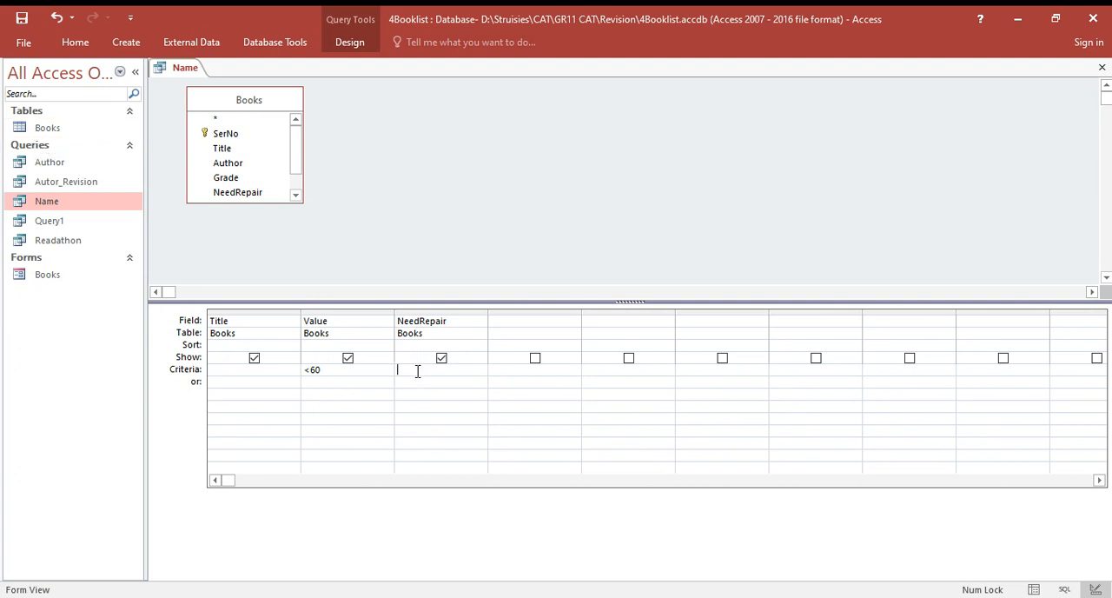
{"action": "type", "text": "No"}
- Open the Books form in Design View and show the properties of the Books title label in the form header
{"action": "double_click", "coordinate": [49, 277]}
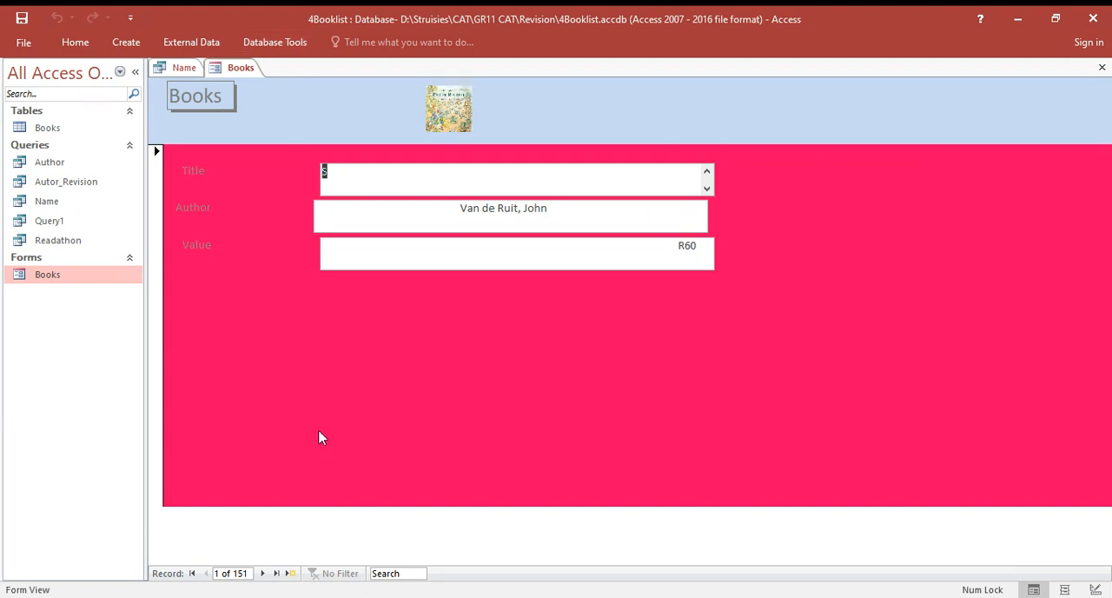
{"action": "left_click", "coordinate": [1097, 589]}
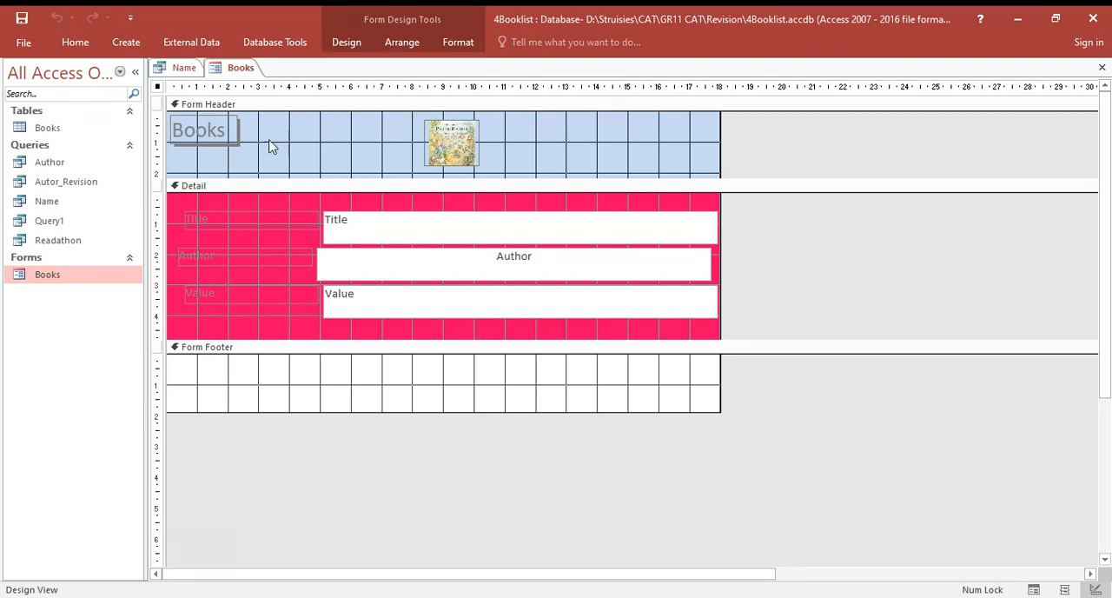
{"action": "left_click", "coordinate": [230, 137]}
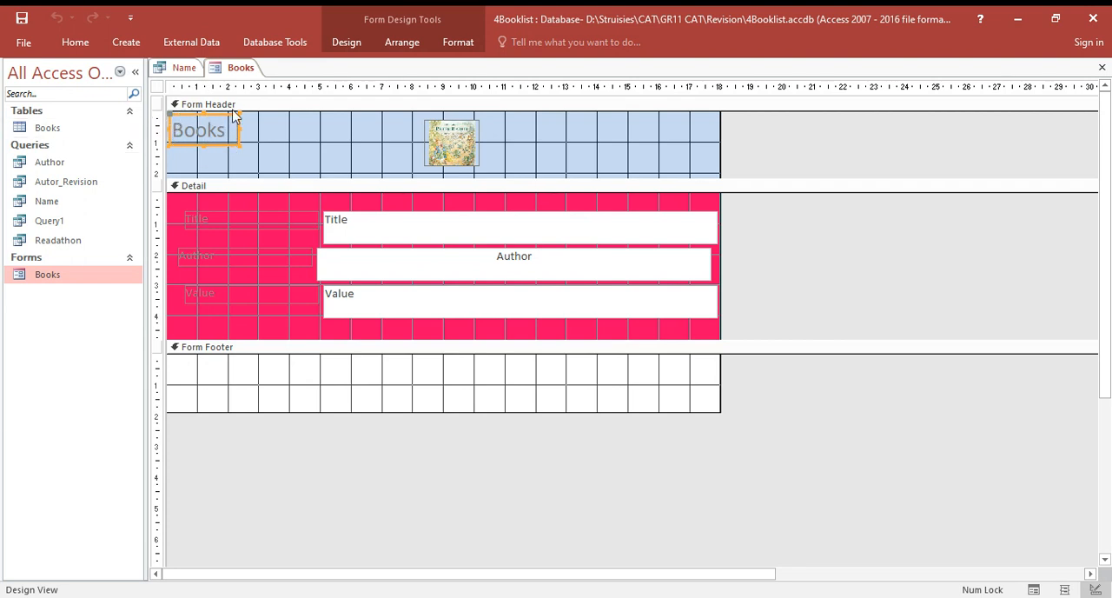
{"action": "left_click", "coordinate": [346, 47]}
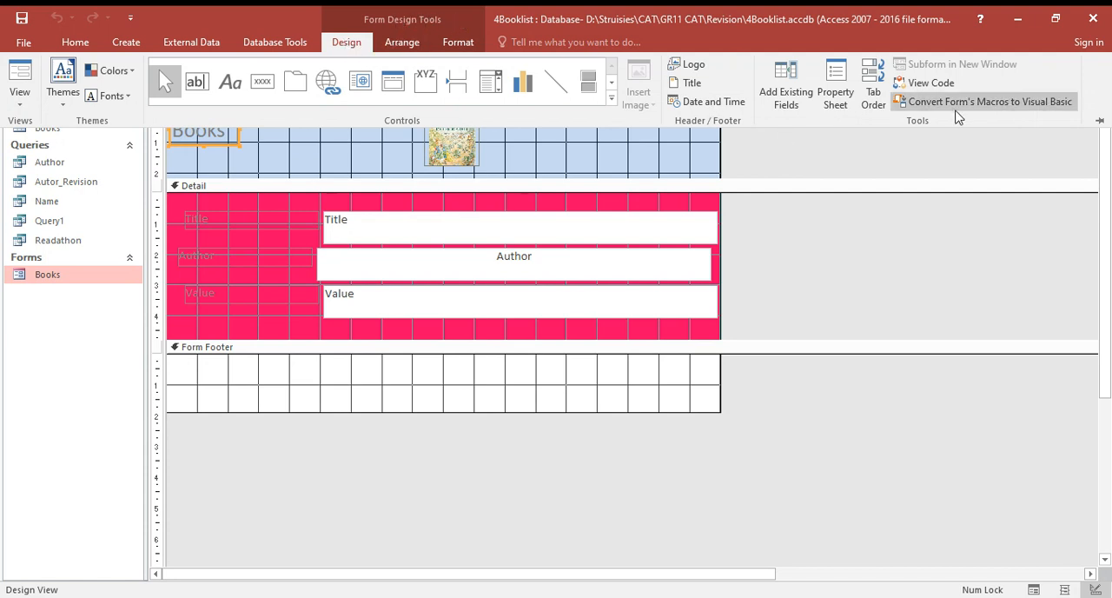
{"action": "left_click", "coordinate": [838, 93]}
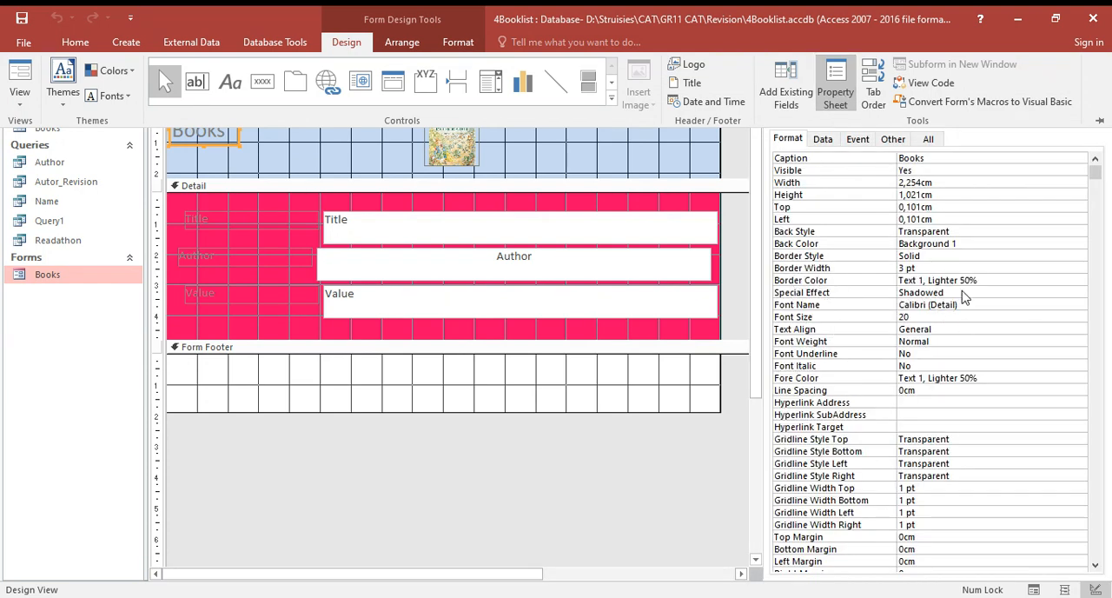
- Set the Books title label's special effect to Flat
{"action": "left_click", "coordinate": [852, 298]}
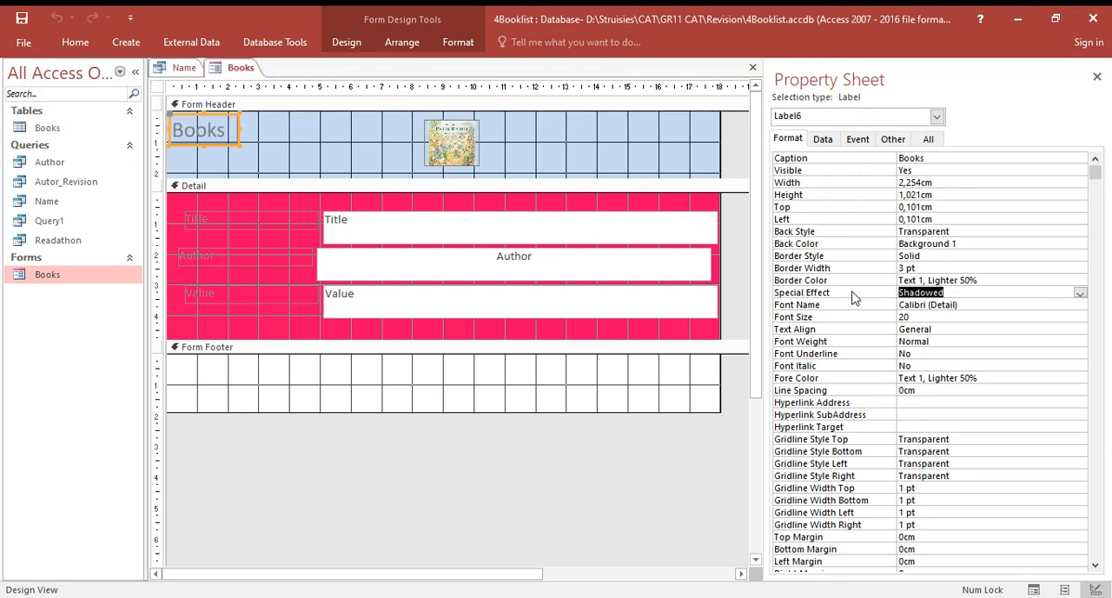
{"action": "left_click", "coordinate": [1081, 297]}
{"action": "left_click", "coordinate": [1010, 304]}
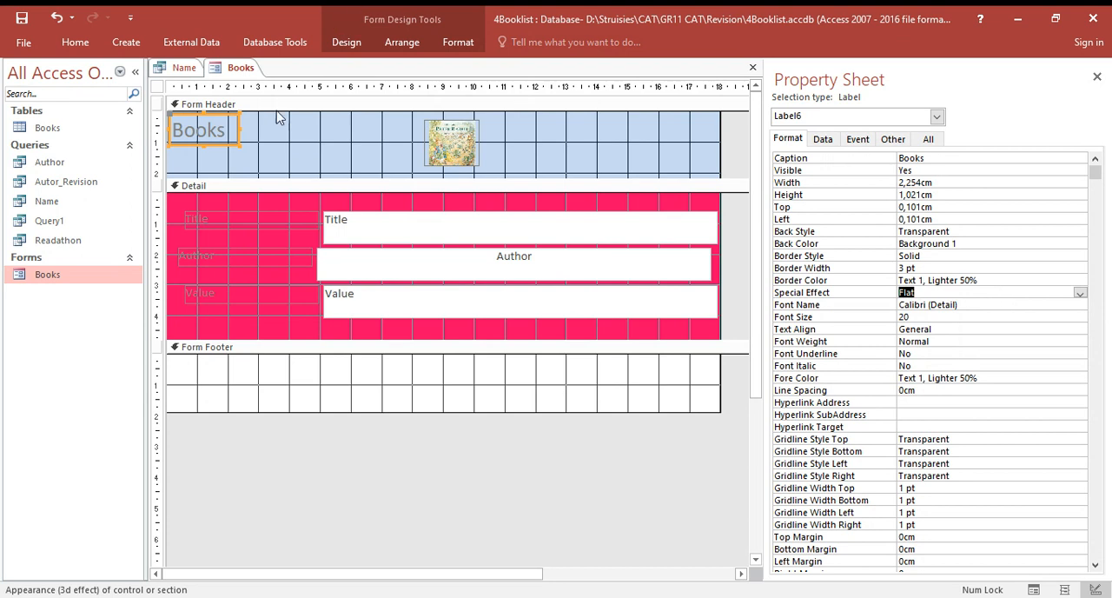
{"action": "left_click", "coordinate": [275, 132]}
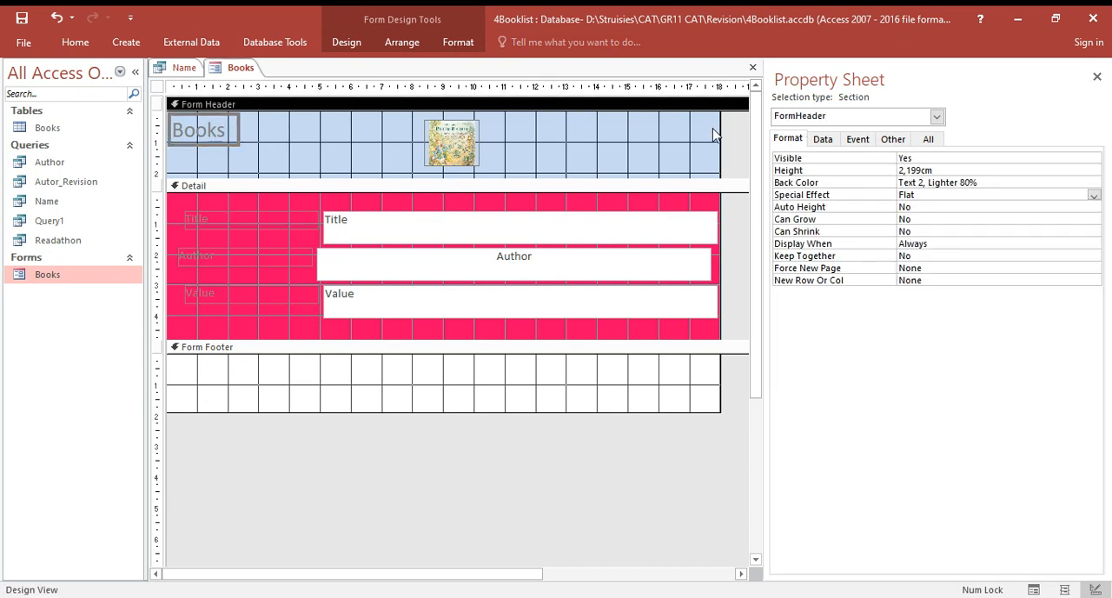
- Set the special effect of the form header's Books label to Shadowed
{"action": "left_click", "coordinate": [223, 132]}
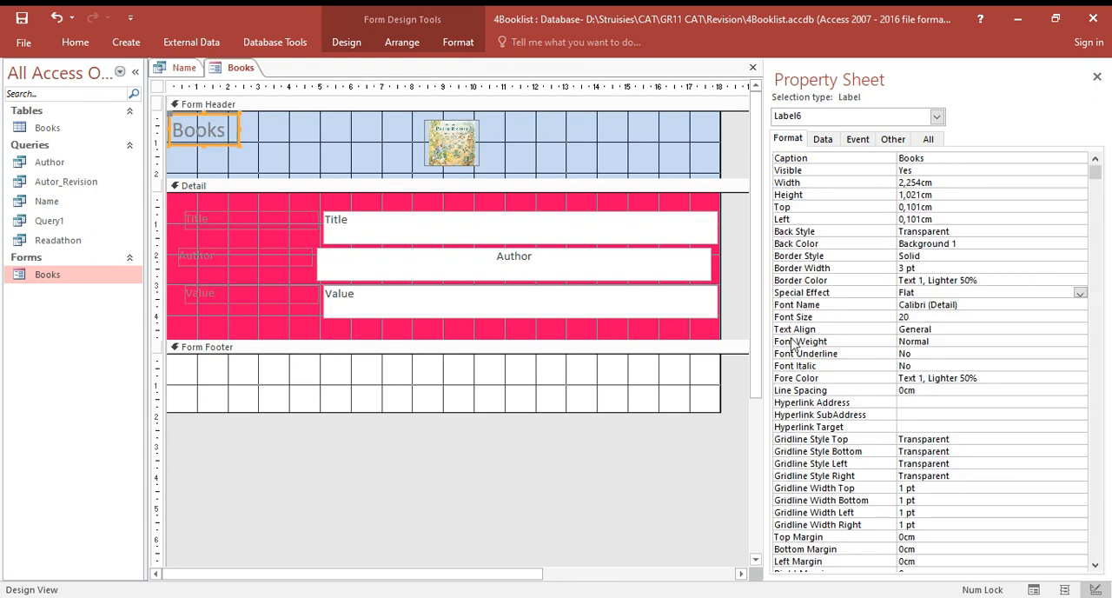
{"action": "left_click", "coordinate": [1080, 295]}
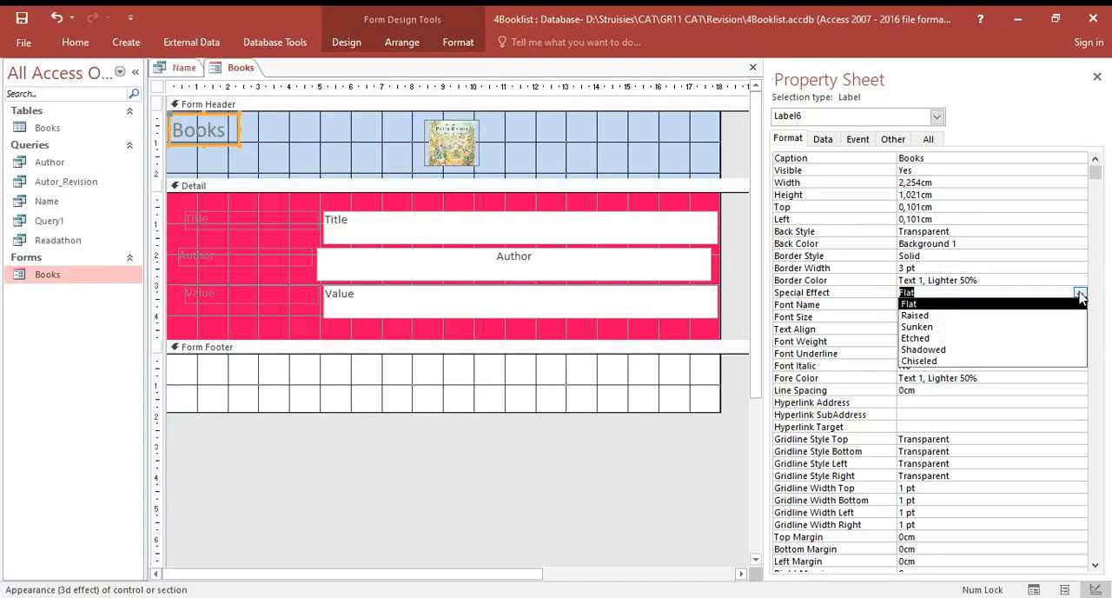
{"action": "left_click", "coordinate": [1032, 350]}
{"action": "left_click", "coordinate": [322, 132]}
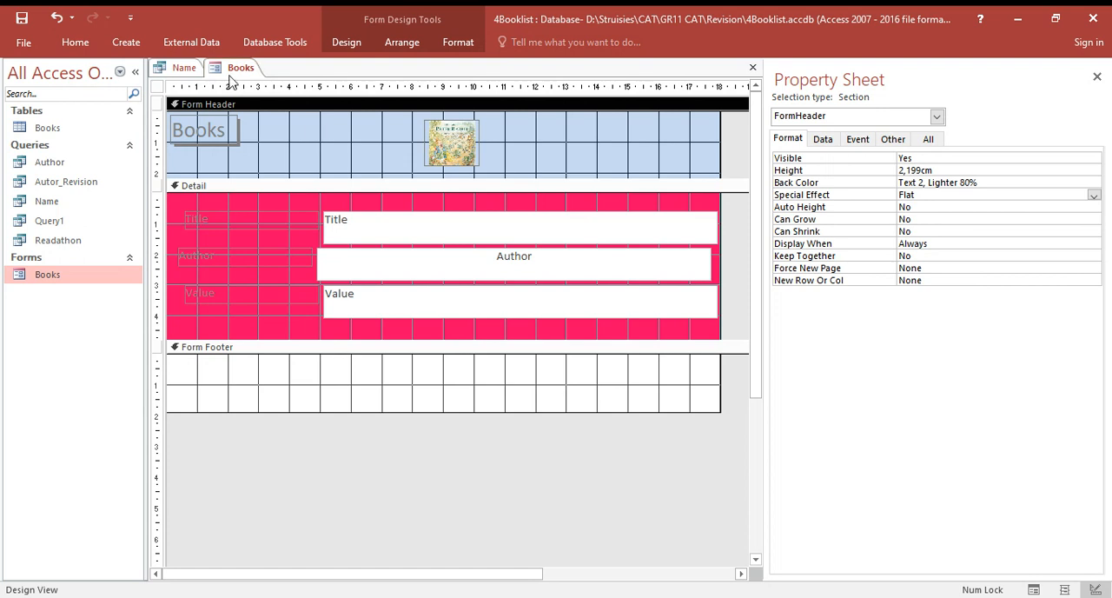
- Delete the book cover image from the Books form's header
{"action": "left_click", "coordinate": [452, 148]}
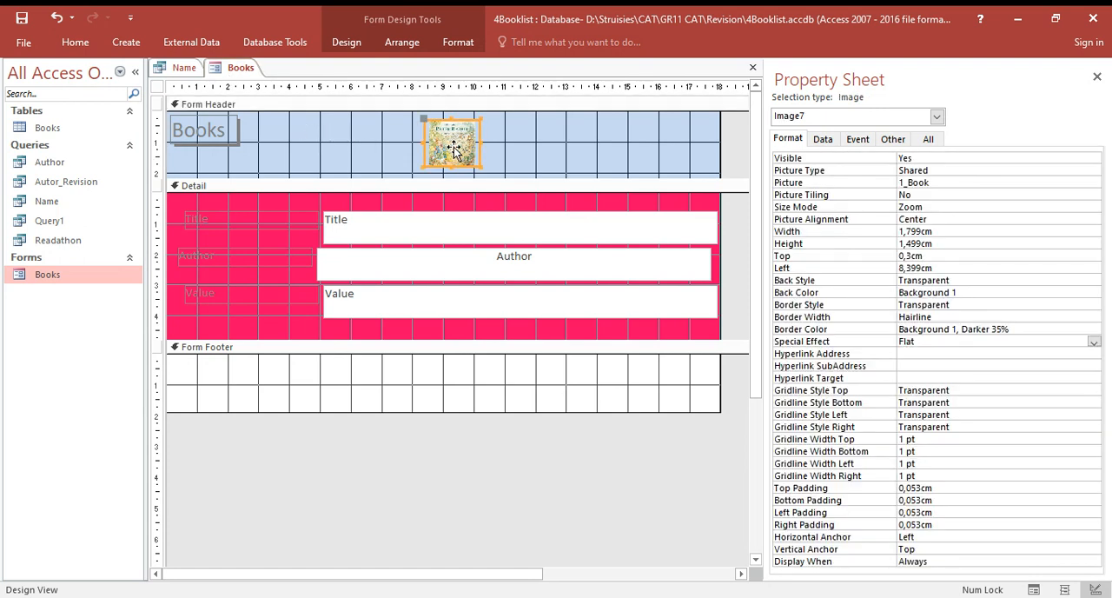
{"action": "key", "text": "Delete"}
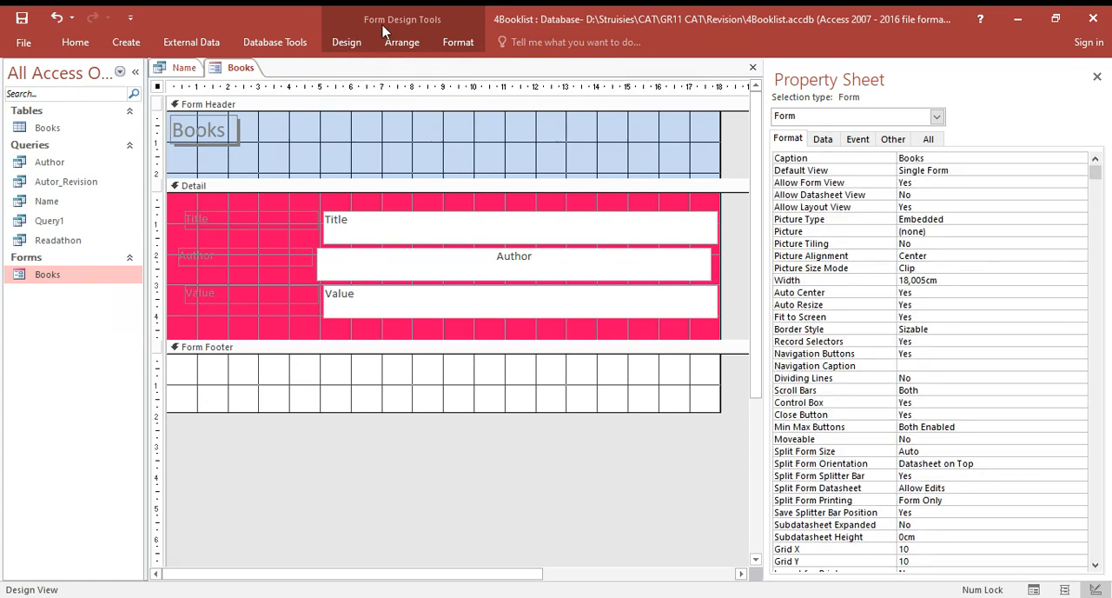
{"action": "left_click", "coordinate": [354, 42]}
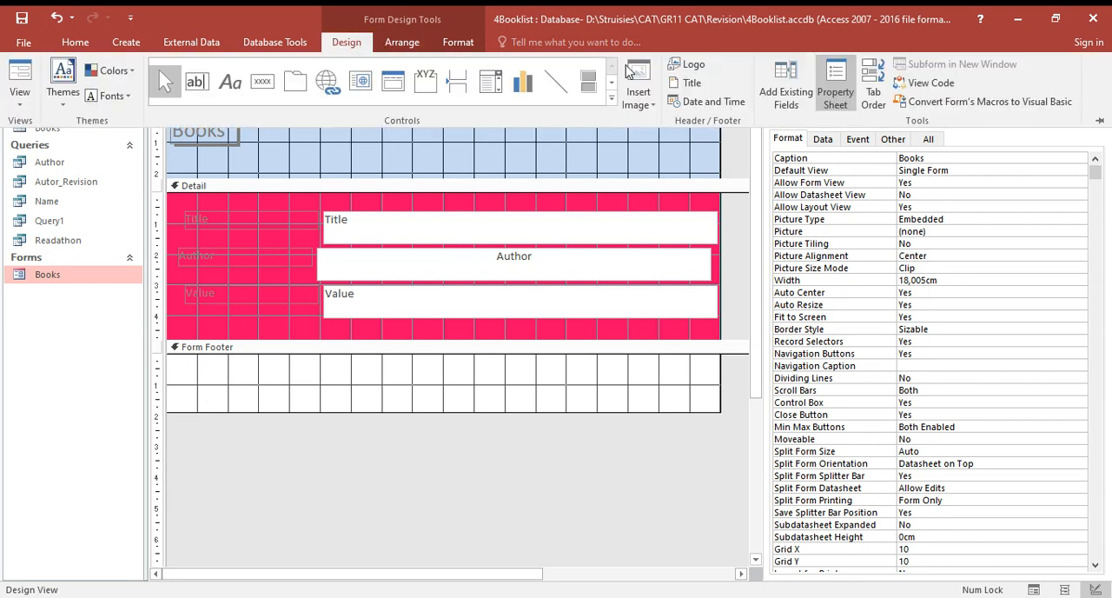
{"action": "left_click", "coordinate": [643, 98]}
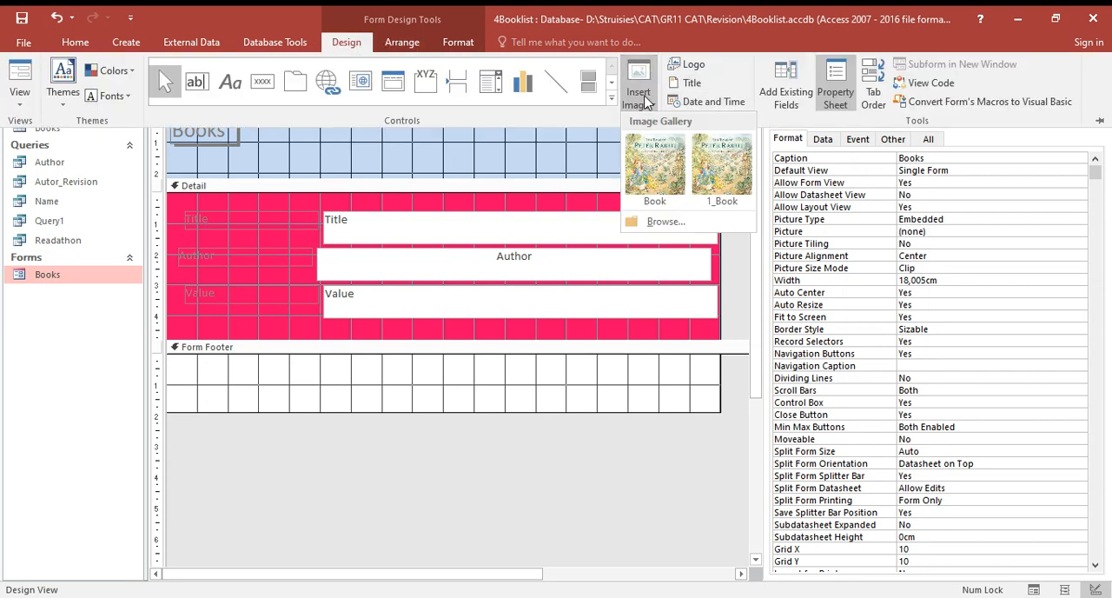
{"action": "left_click", "coordinate": [665, 221]}
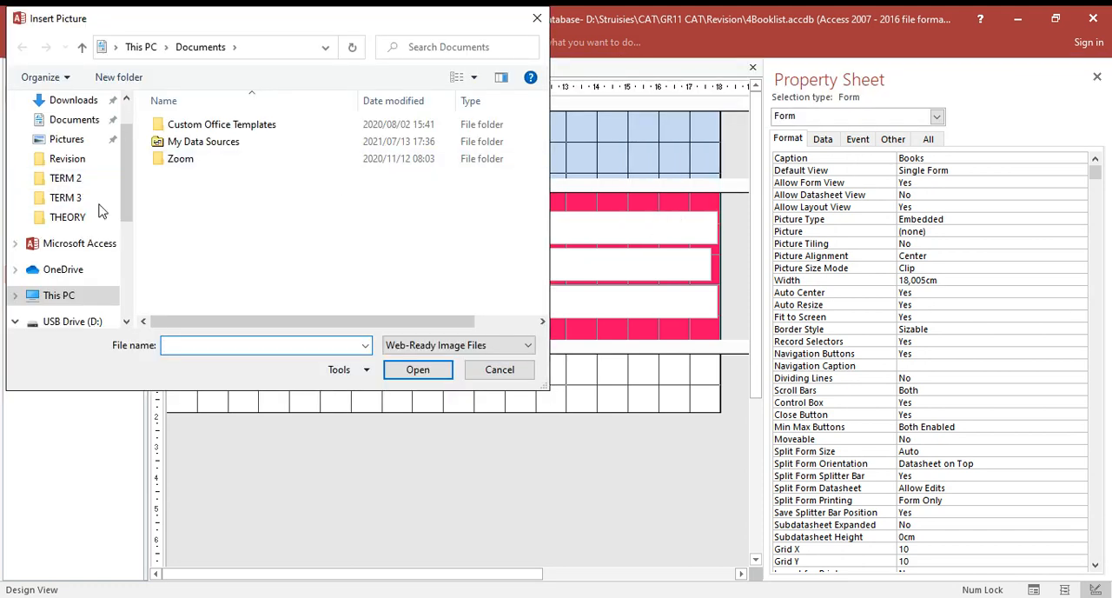
{"action": "left_click", "coordinate": [537, 18]}
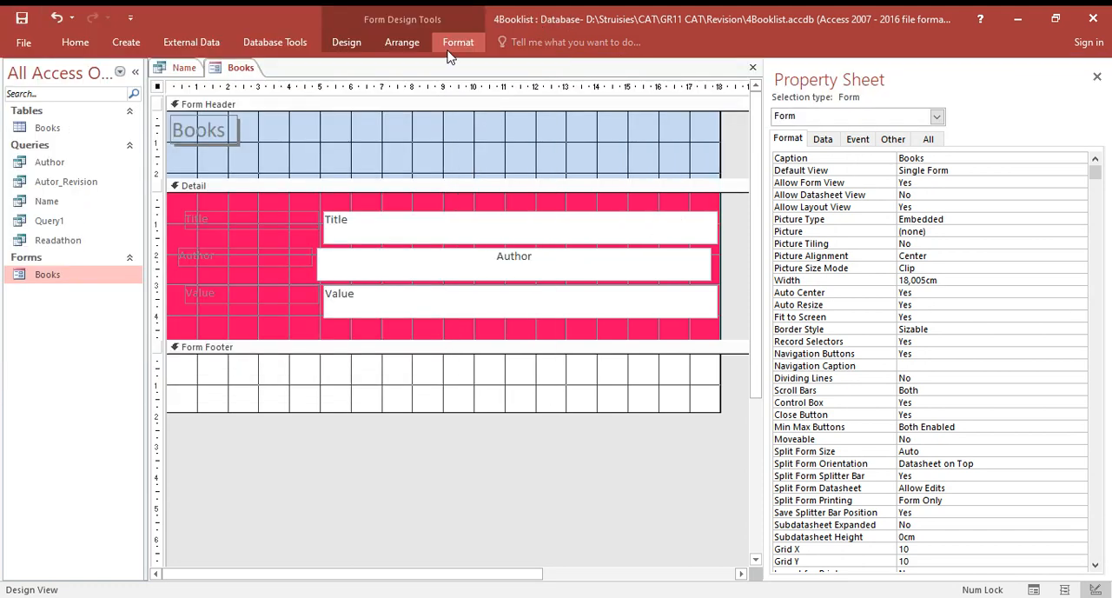
{"action": "left_click", "coordinate": [346, 41]}
{"action": "left_click", "coordinate": [659, 111]}
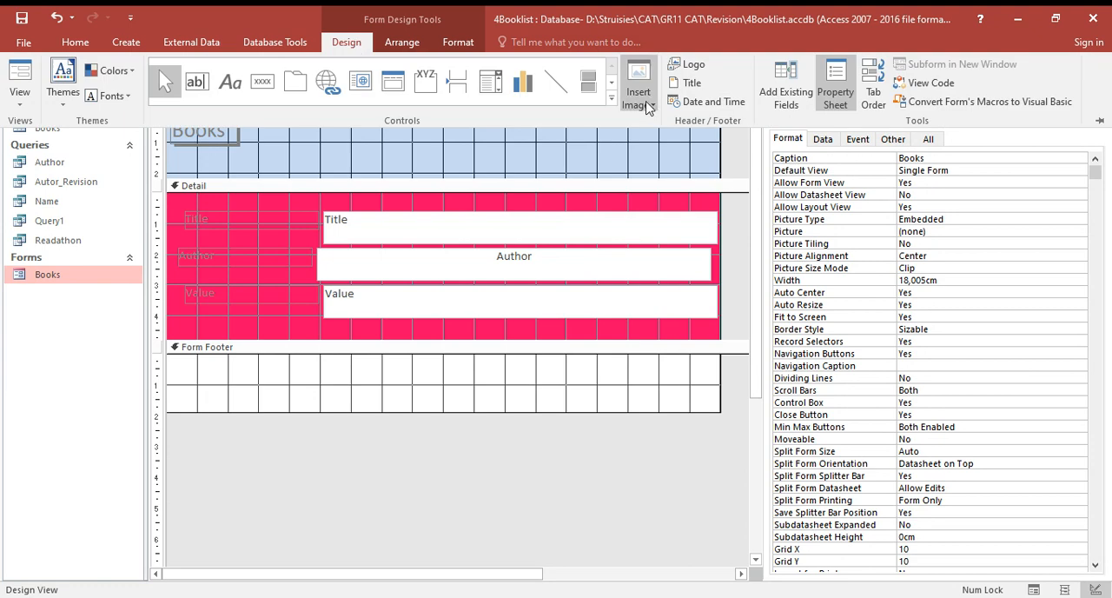
{"action": "left_click", "coordinate": [662, 157]}
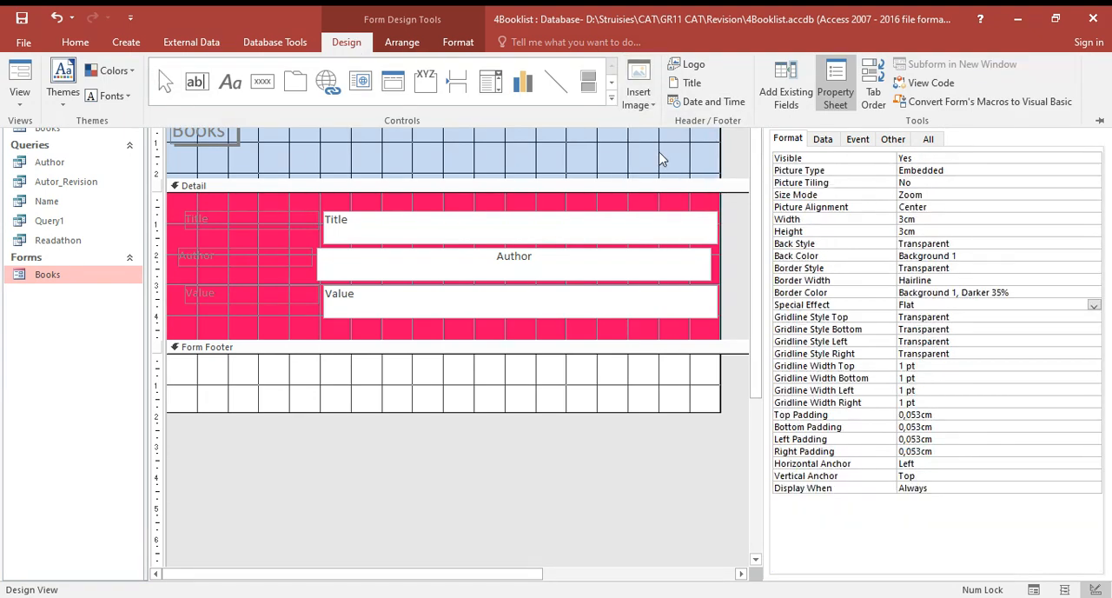
{"action": "left_click", "coordinate": [508, 155]}
- Start inserting an image into the form and browse to the Revision folder under Struisies, CAT, GR11 CAT on the USB drive
{"action": "left_click", "coordinate": [350, 49]}
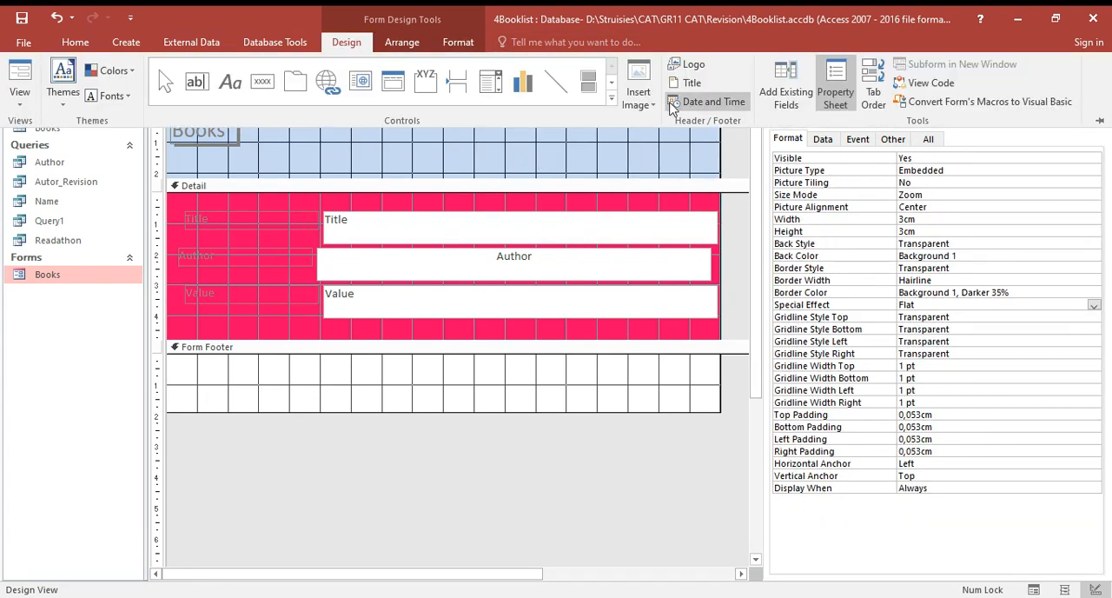
{"action": "left_click", "coordinate": [639, 103]}
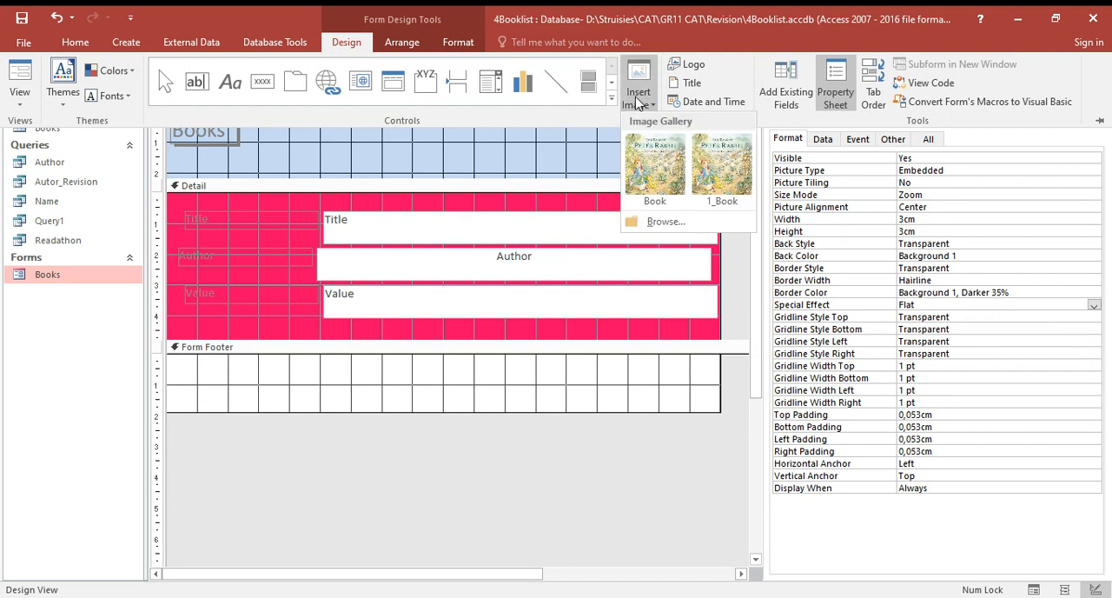
{"action": "left_click", "coordinate": [676, 223]}
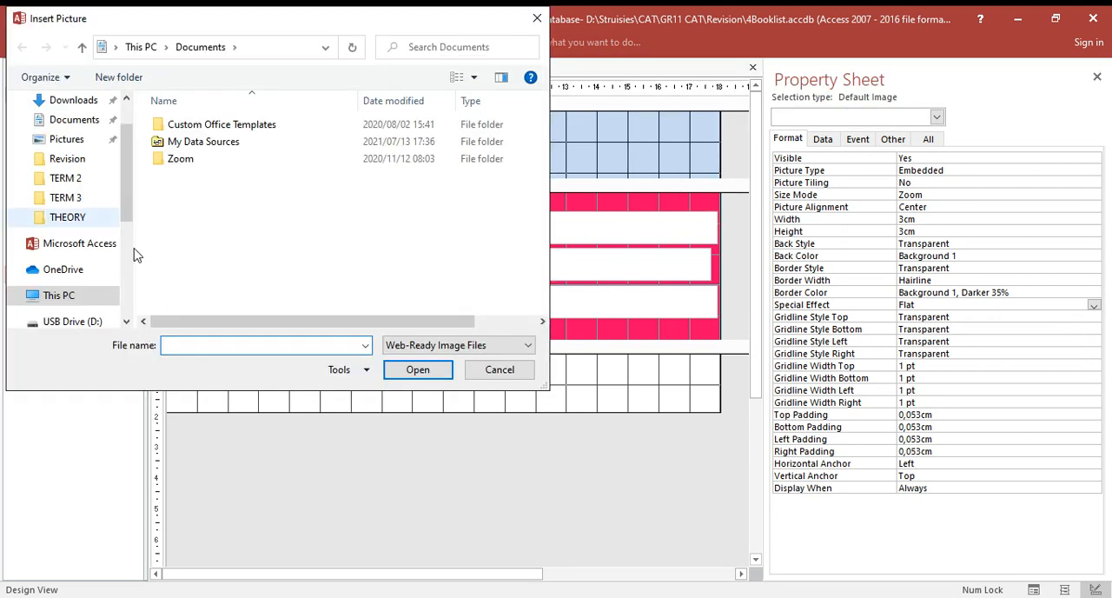
{"action": "left_click_drag", "start_coordinate": [122, 185], "coordinate": [126, 269]}
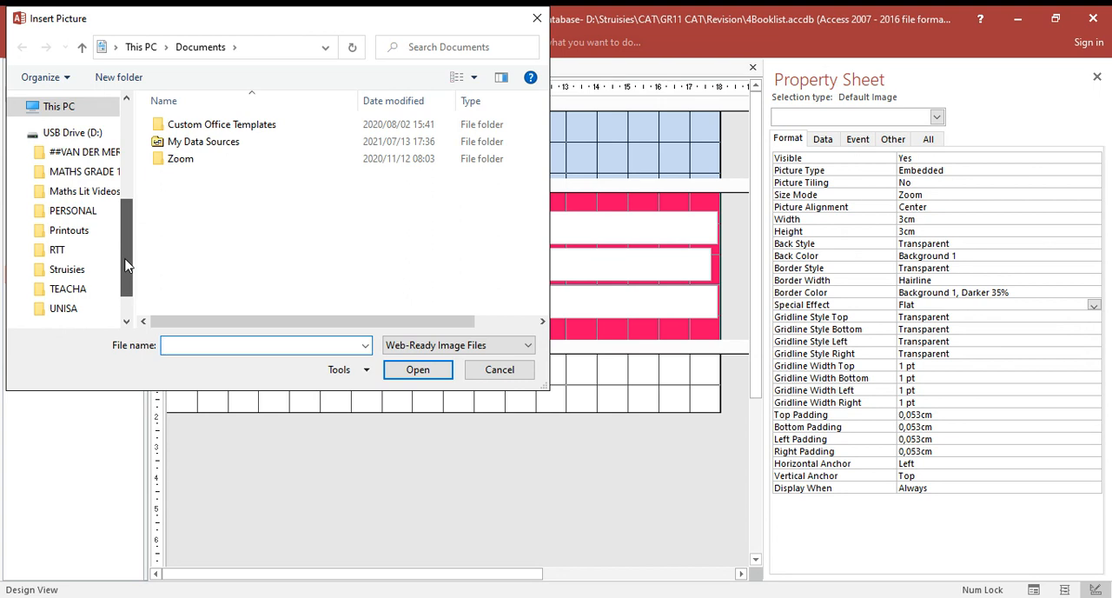
{"action": "left_click_drag", "start_coordinate": [125, 270], "coordinate": [126, 282]}
{"action": "left_click", "coordinate": [67, 243]}
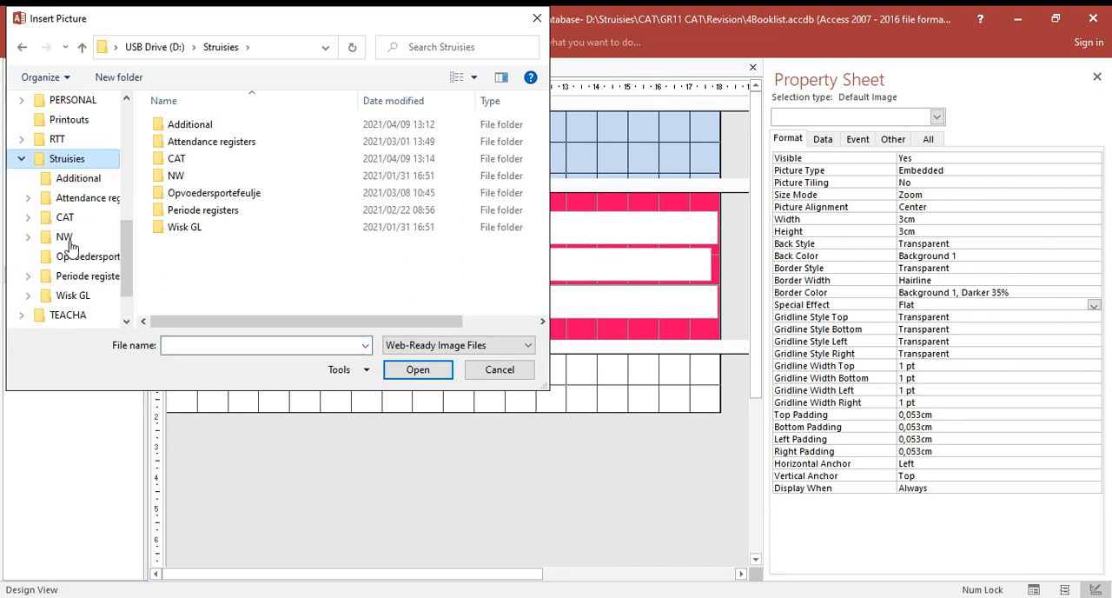
{"action": "double_click", "coordinate": [192, 159]}
{"action": "double_click", "coordinate": [193, 143]}
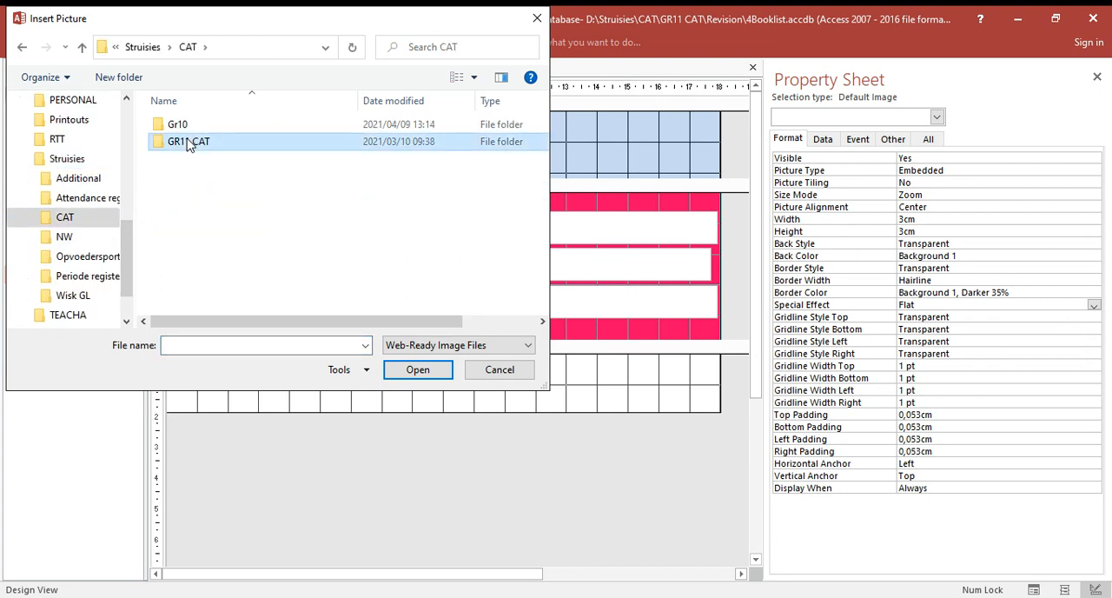
{"action": "double_click", "coordinate": [181, 261]}
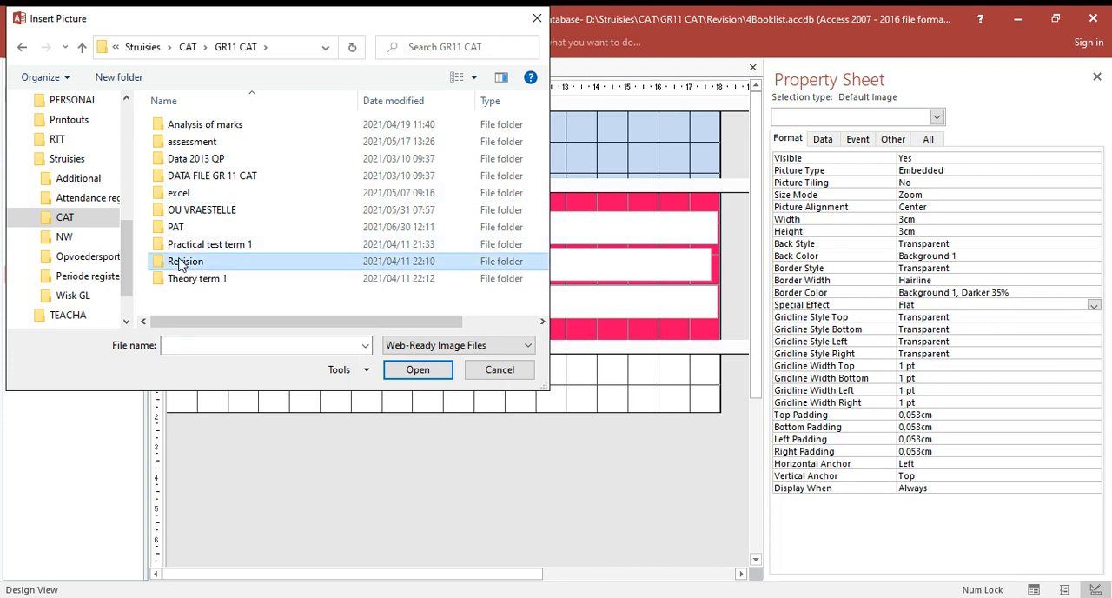
{"action": "double_click", "coordinate": [187, 143]}
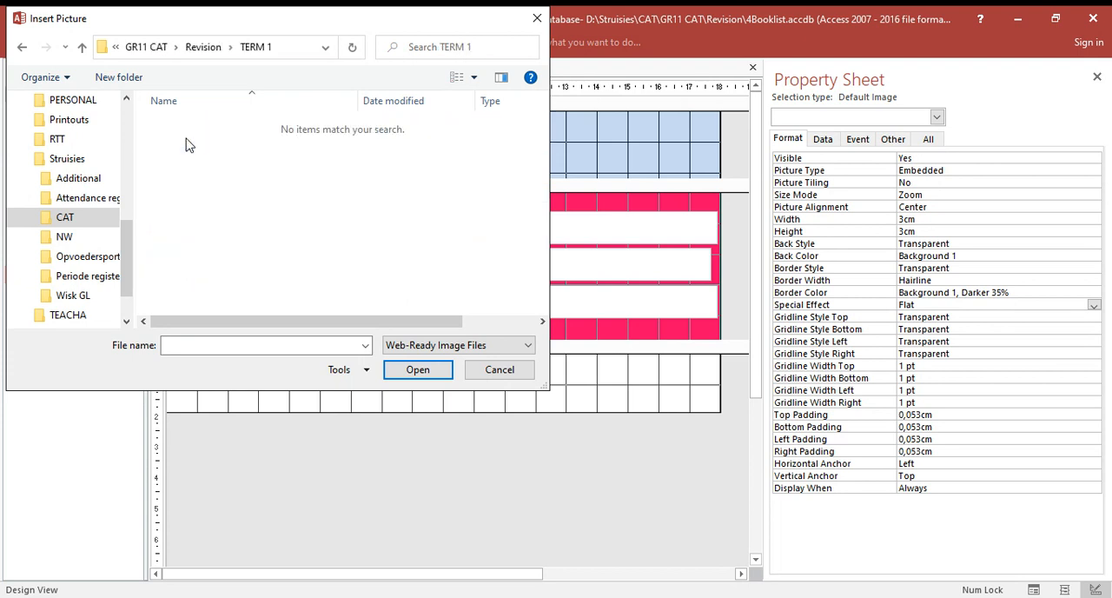
{"action": "left_click", "coordinate": [22, 49]}
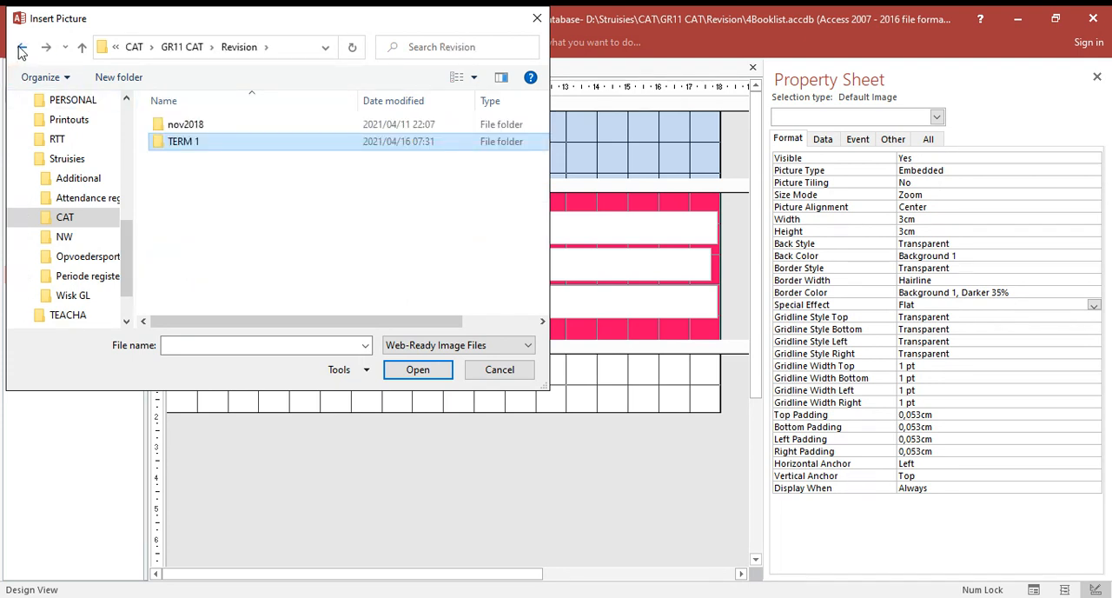
{"action": "left_click", "coordinate": [22, 50]}
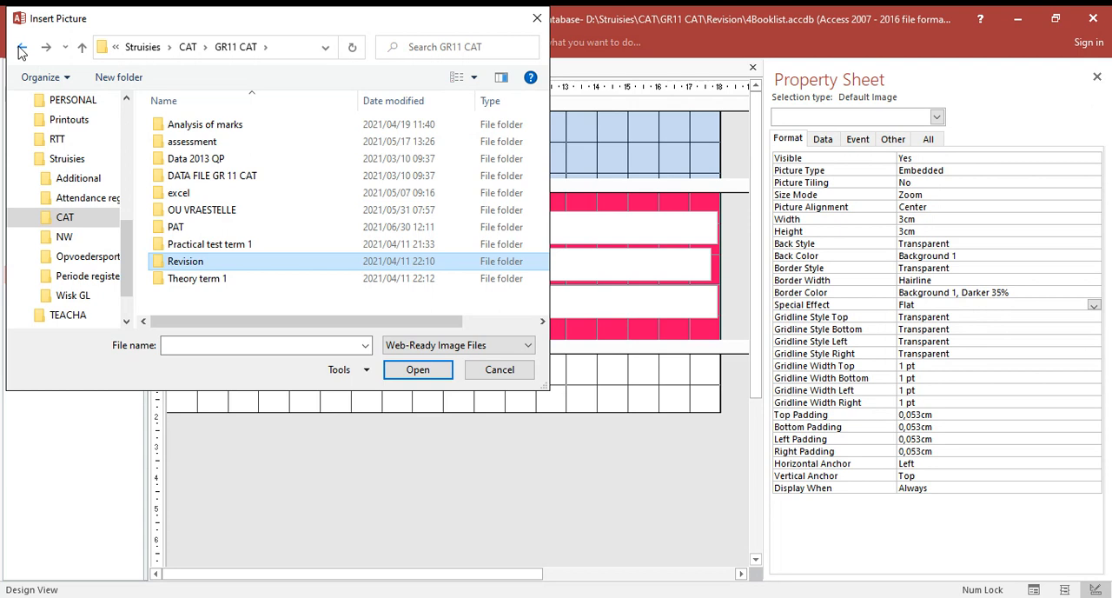
{"action": "double_click", "coordinate": [189, 264]}
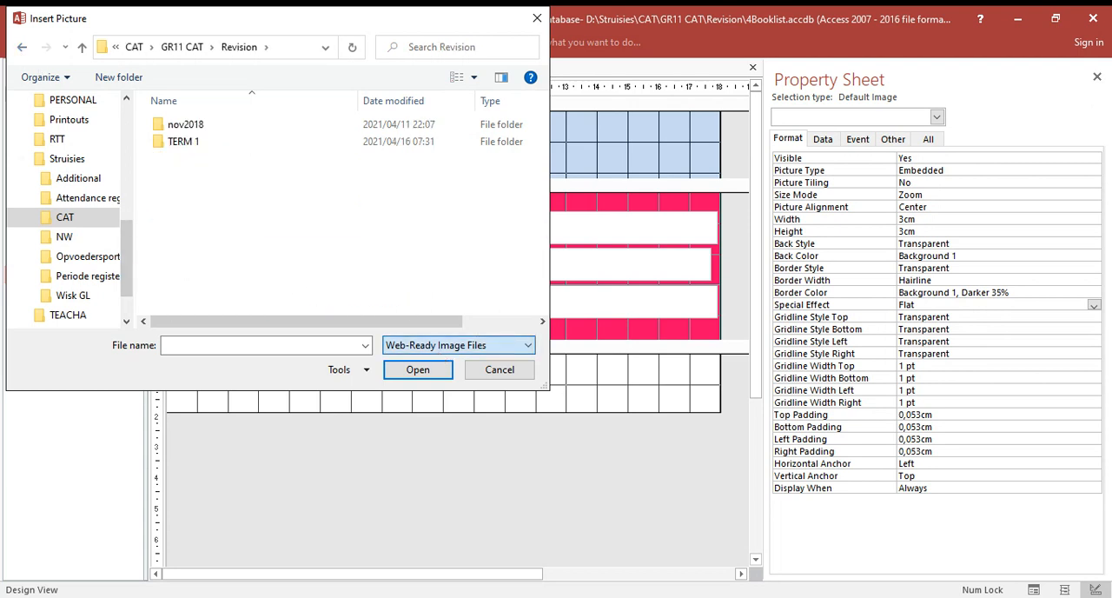
- List all file types, choose the Book JPG picture and place it in the form header about 1.7 cm wide and 1.4 cm high
{"action": "left_click", "coordinate": [459, 345]}
{"action": "left_click", "coordinate": [409, 367]}
{"action": "left_click", "coordinate": [178, 209]}
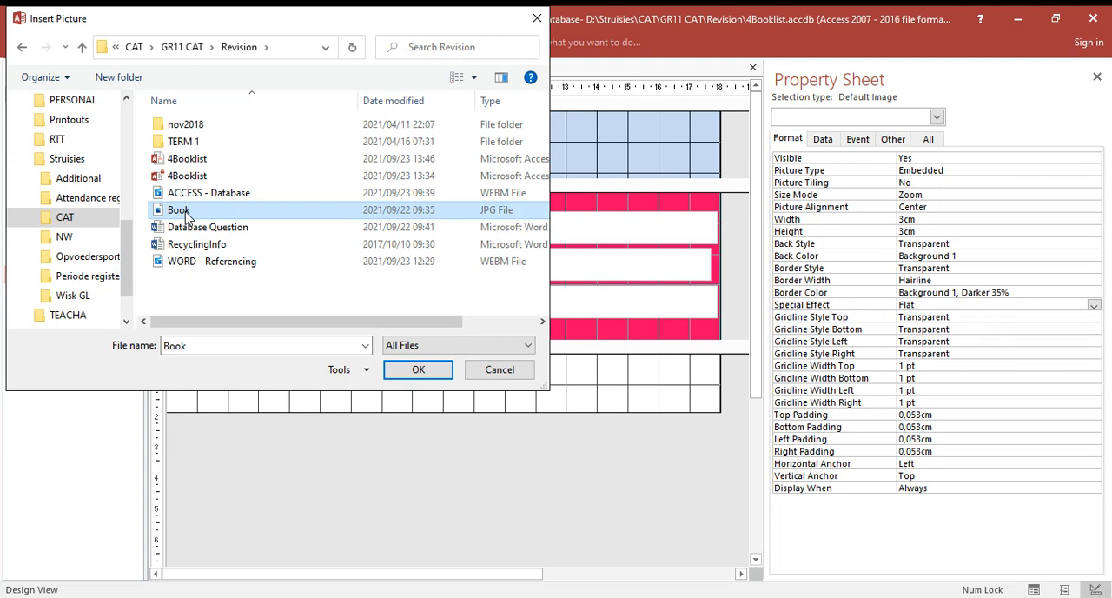
{"action": "left_click", "coordinate": [398, 372]}
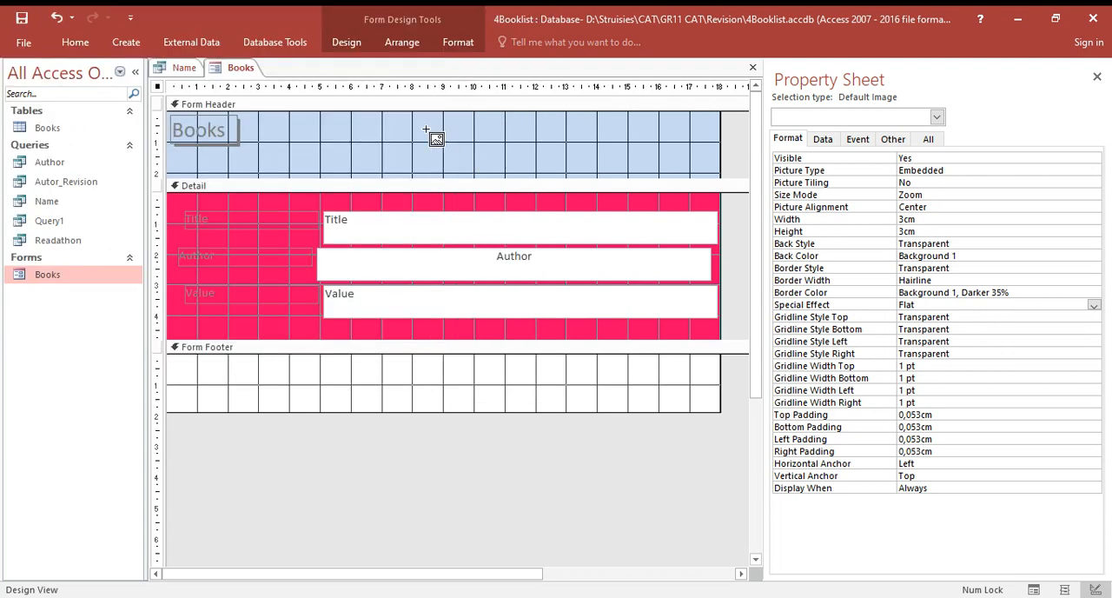
{"action": "left_click_drag", "start_coordinate": [415, 127], "coordinate": [469, 170]}
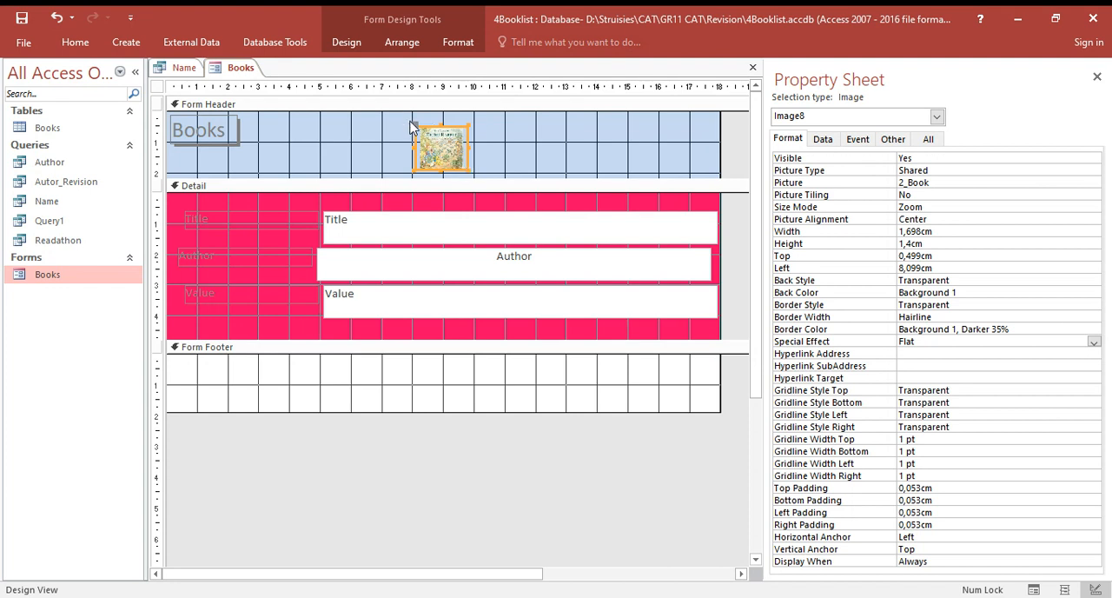
{"action": "left_click", "coordinate": [501, 166]}
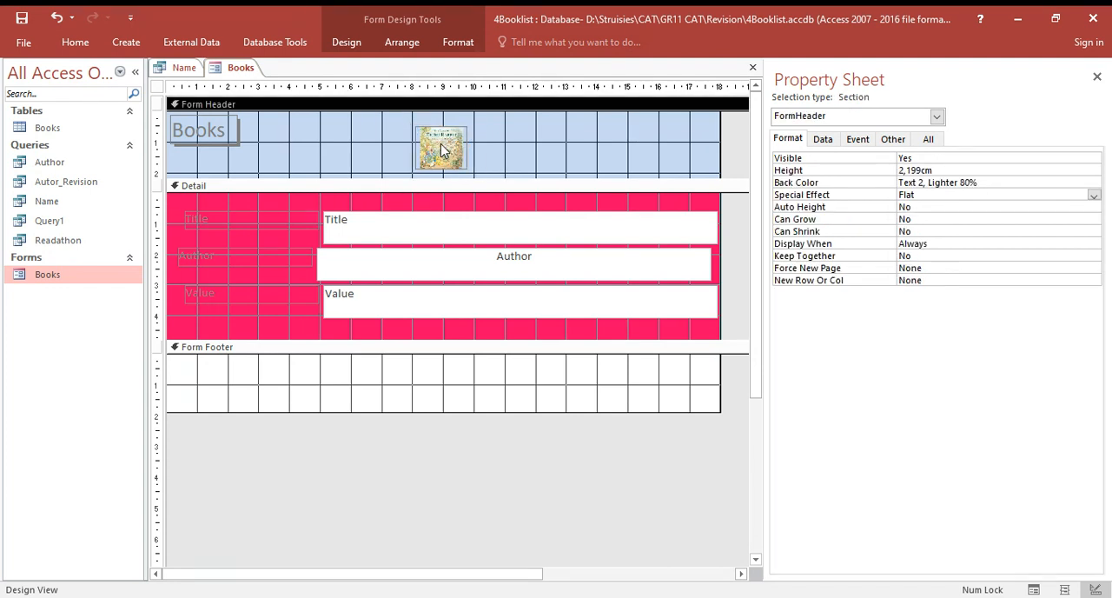
- Examine the Text Align property of the Author text box in the form's Detail section
{"action": "left_click", "coordinate": [453, 276]}
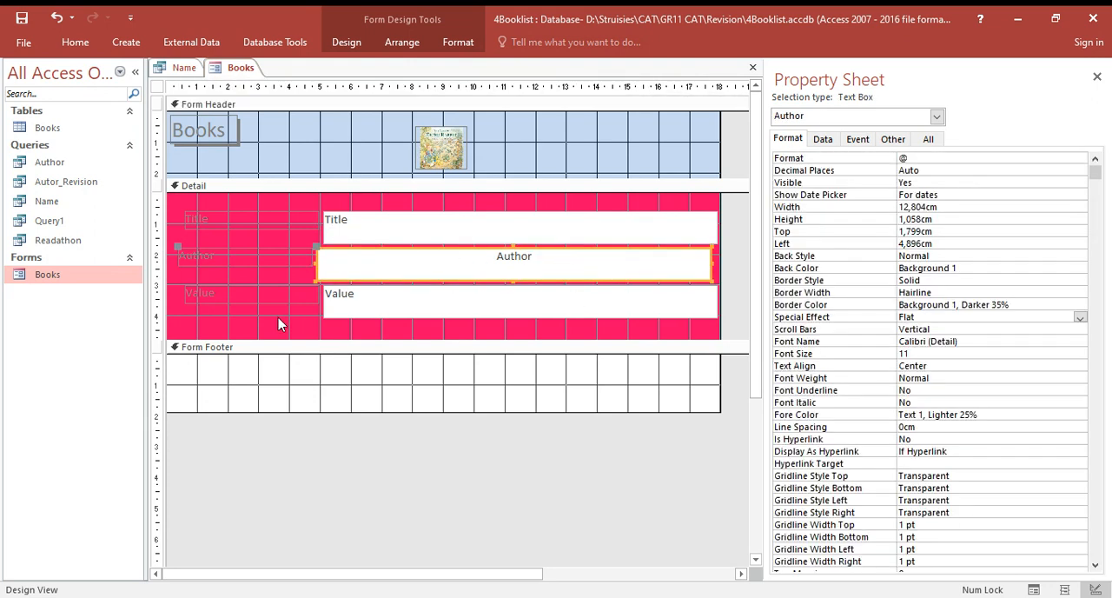
{"action": "left_click", "coordinate": [227, 257]}
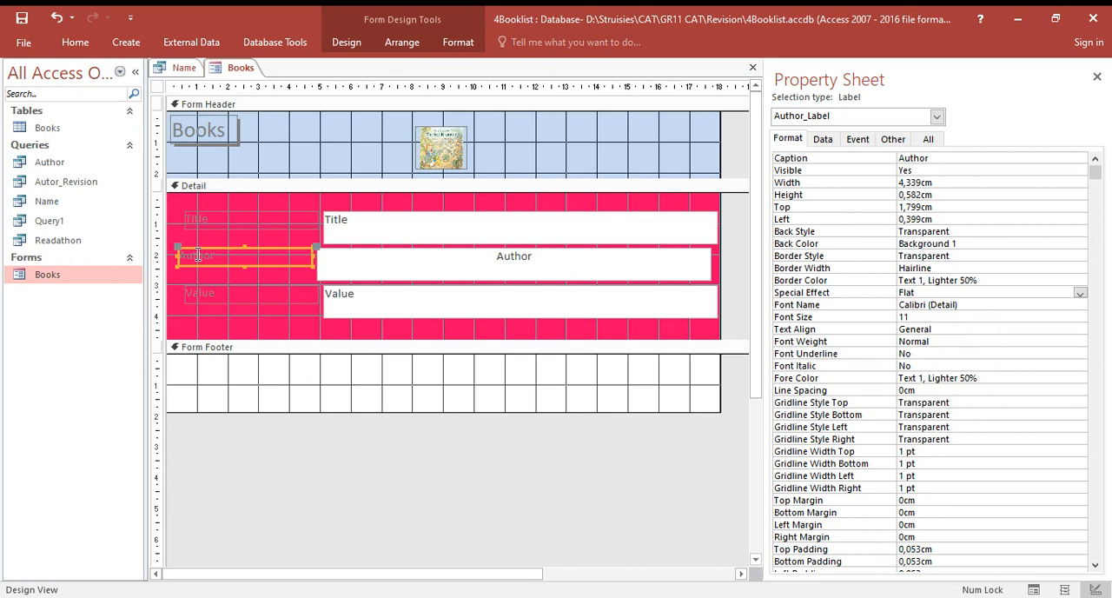
{"action": "left_click", "coordinate": [377, 258]}
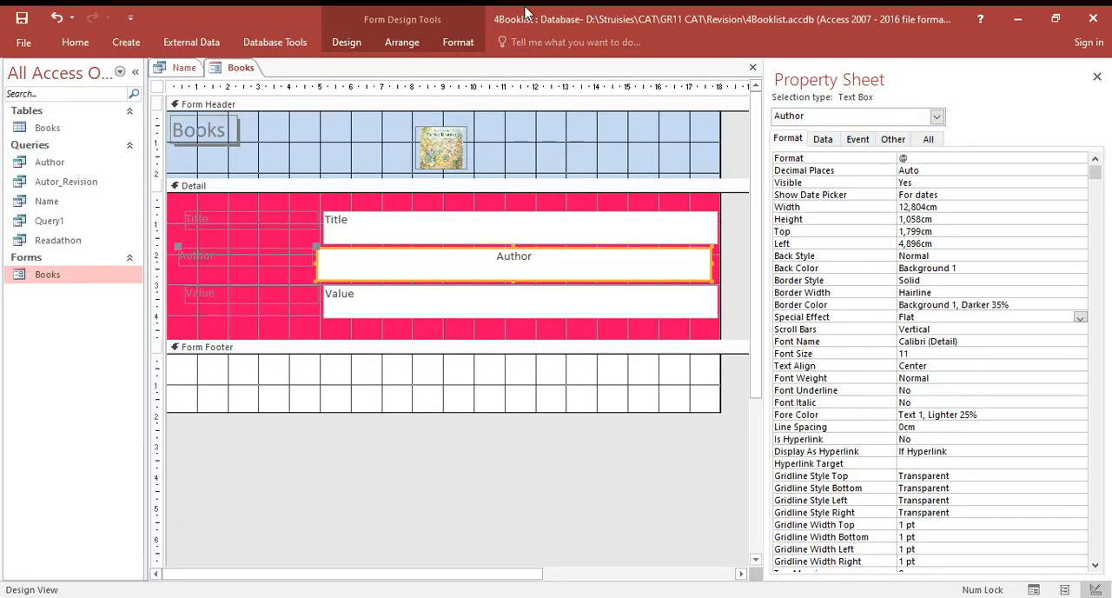
{"action": "left_click", "coordinate": [346, 45]}
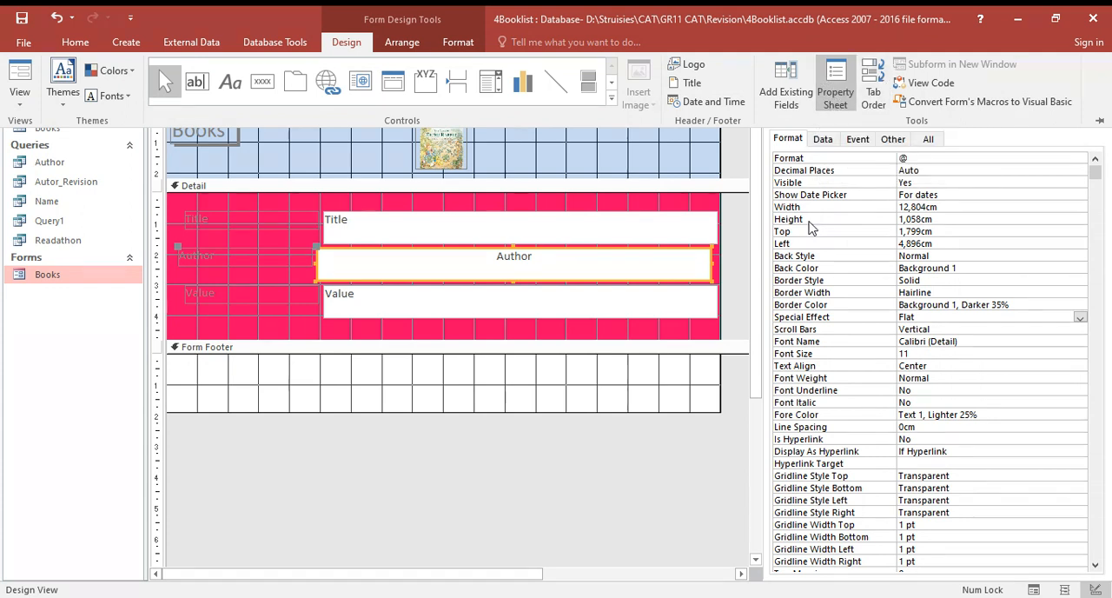
{"action": "left_click", "coordinate": [813, 371]}
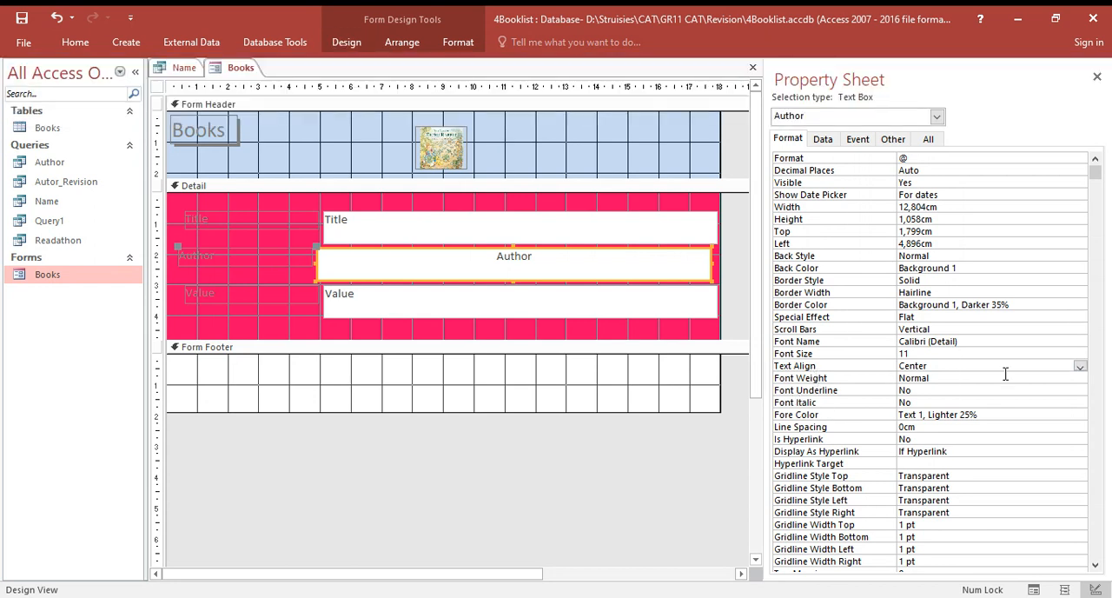
{"action": "left_click", "coordinate": [1080, 369]}
{"action": "left_click", "coordinate": [1080, 368]}
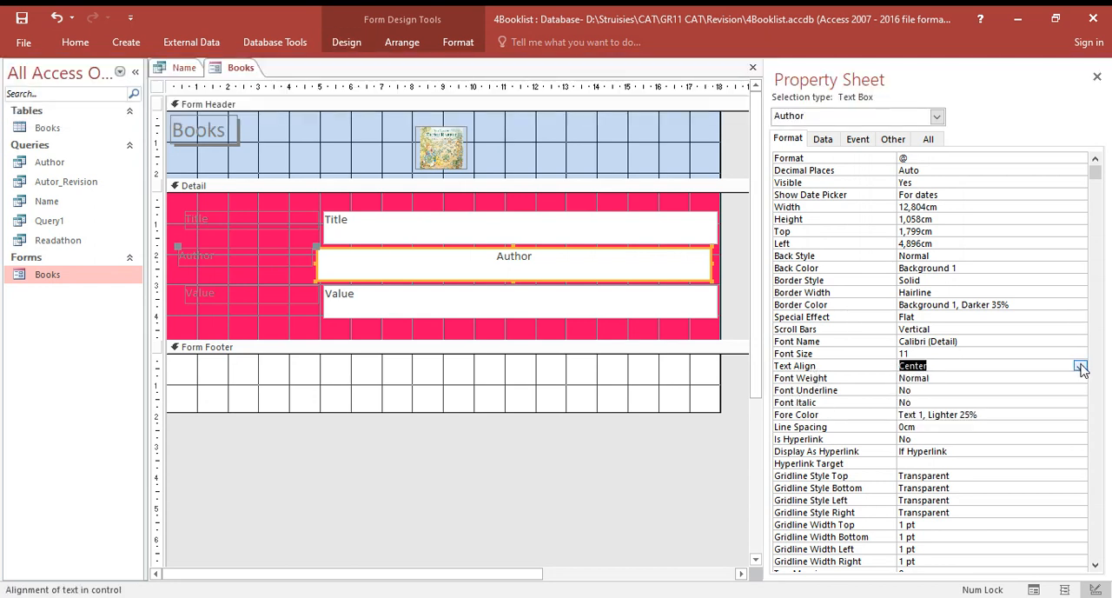
{"action": "left_click", "coordinate": [570, 255]}
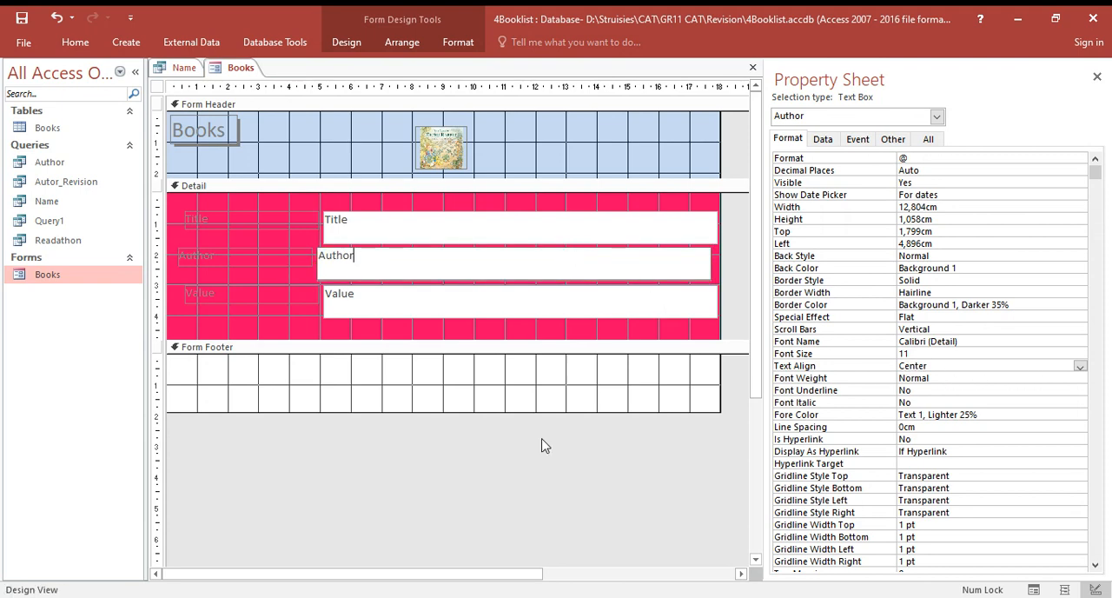
{"action": "left_click", "coordinate": [476, 347]}
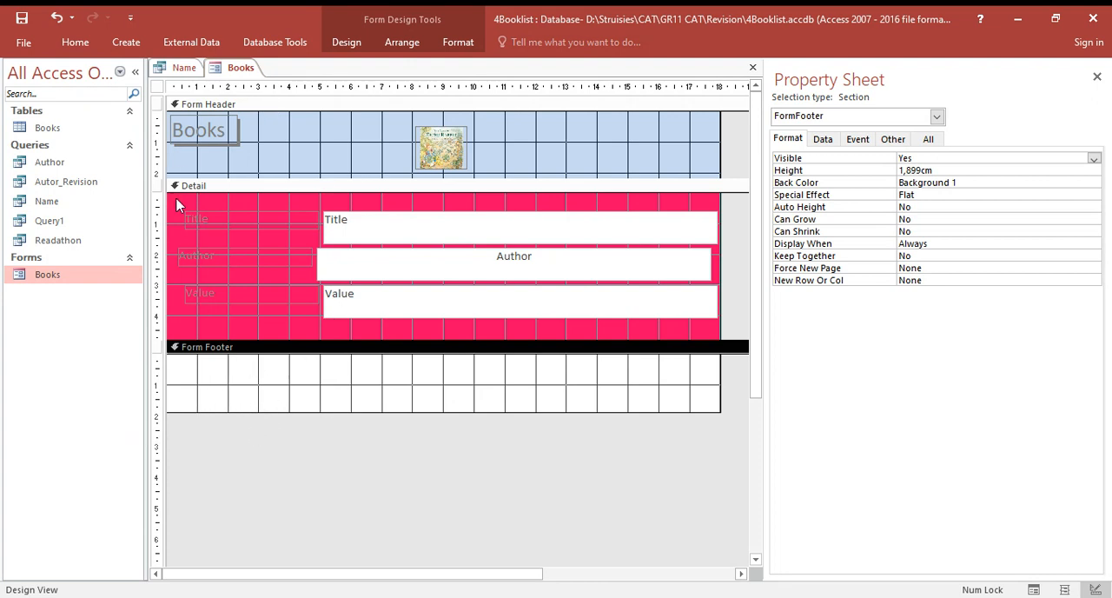
- View the properties of the Detail, Form Footer and Form Header sections in turn
{"action": "left_click", "coordinate": [195, 188]}
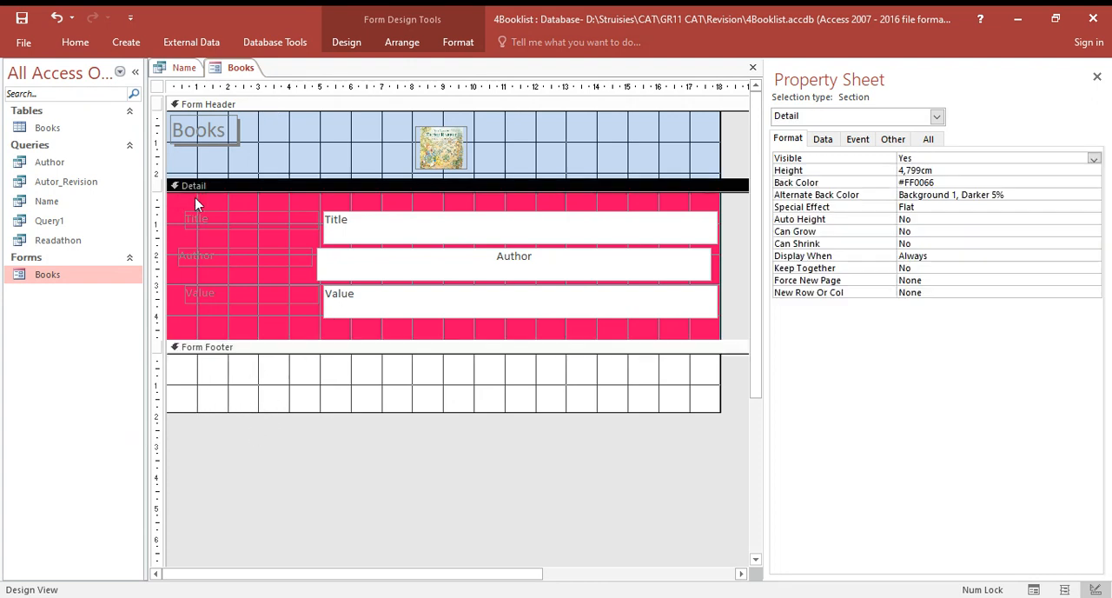
{"action": "left_click", "coordinate": [212, 348]}
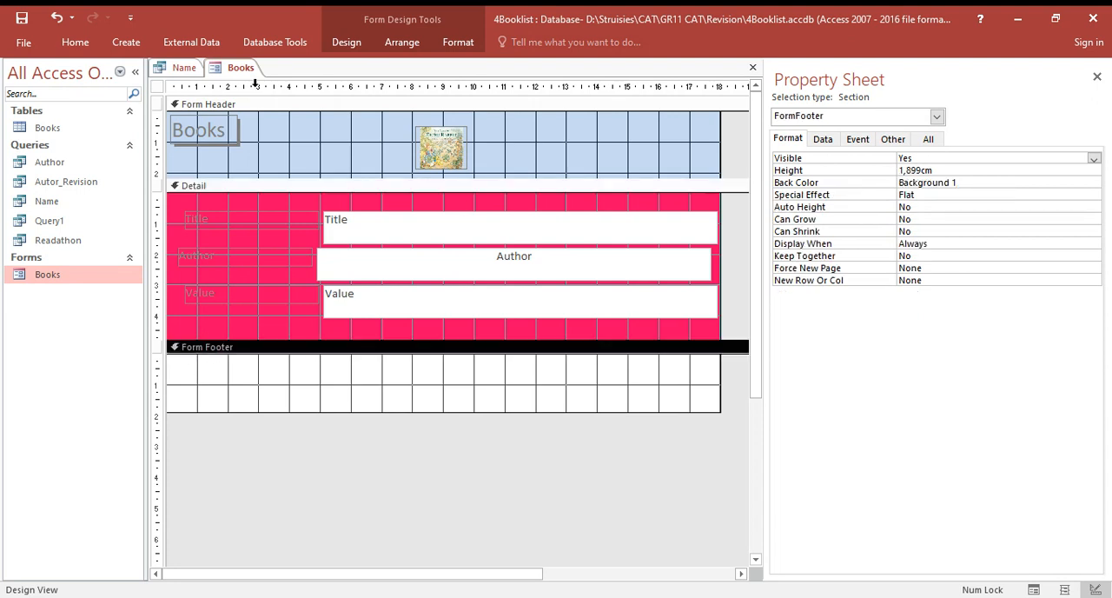
{"action": "left_click", "coordinate": [248, 105]}
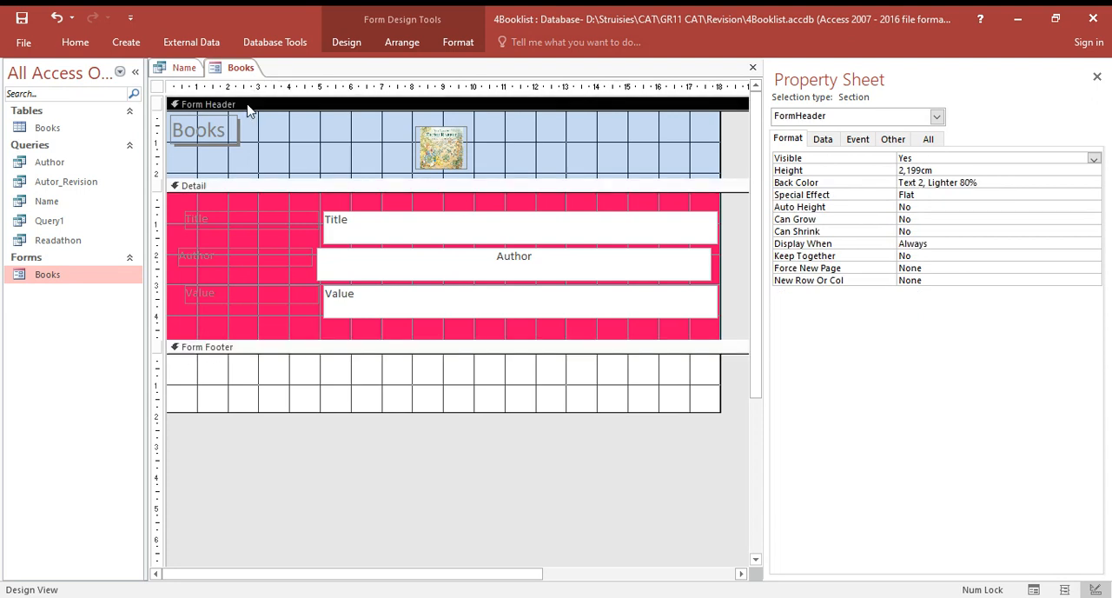
- Set the Back Color of the form's Detail section to the light red standard colour #FF9999 from the extended colour palette
{"action": "left_click", "coordinate": [222, 188]}
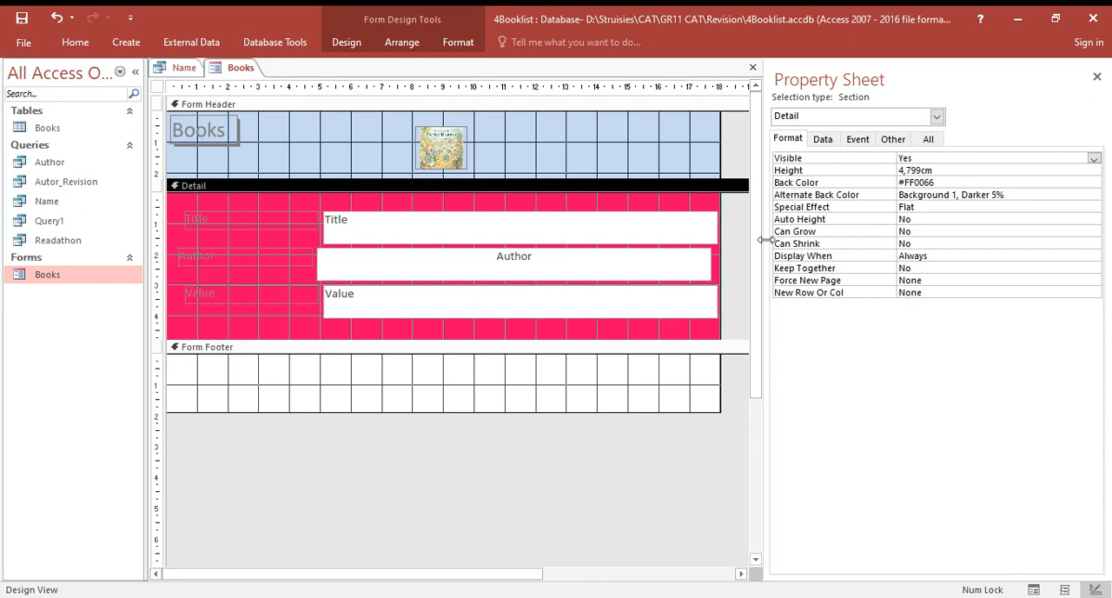
{"action": "left_click", "coordinate": [843, 184]}
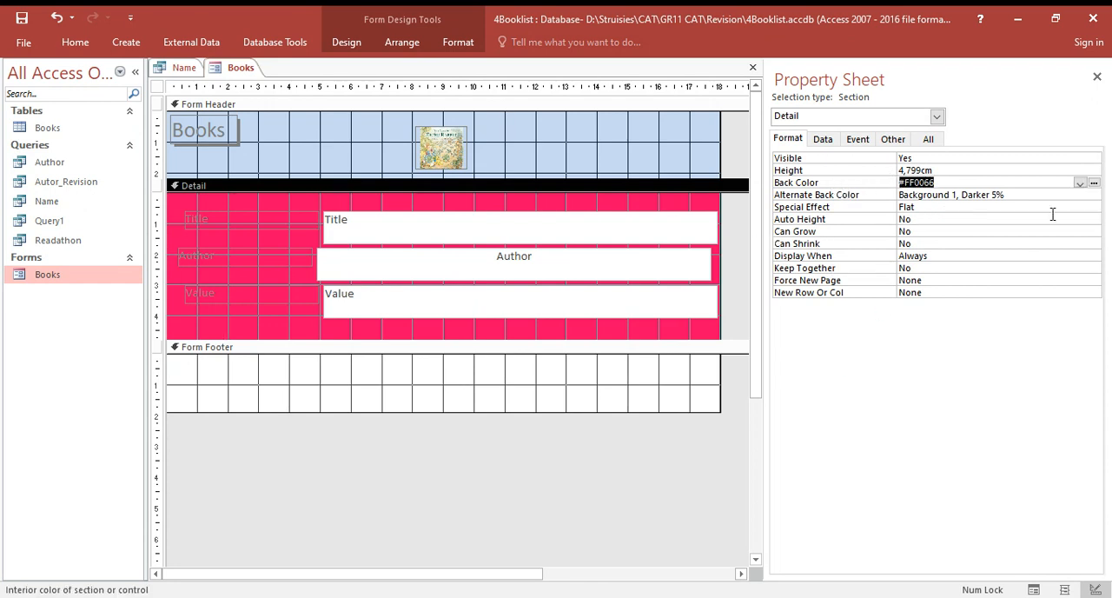
{"action": "left_click", "coordinate": [1079, 183]}
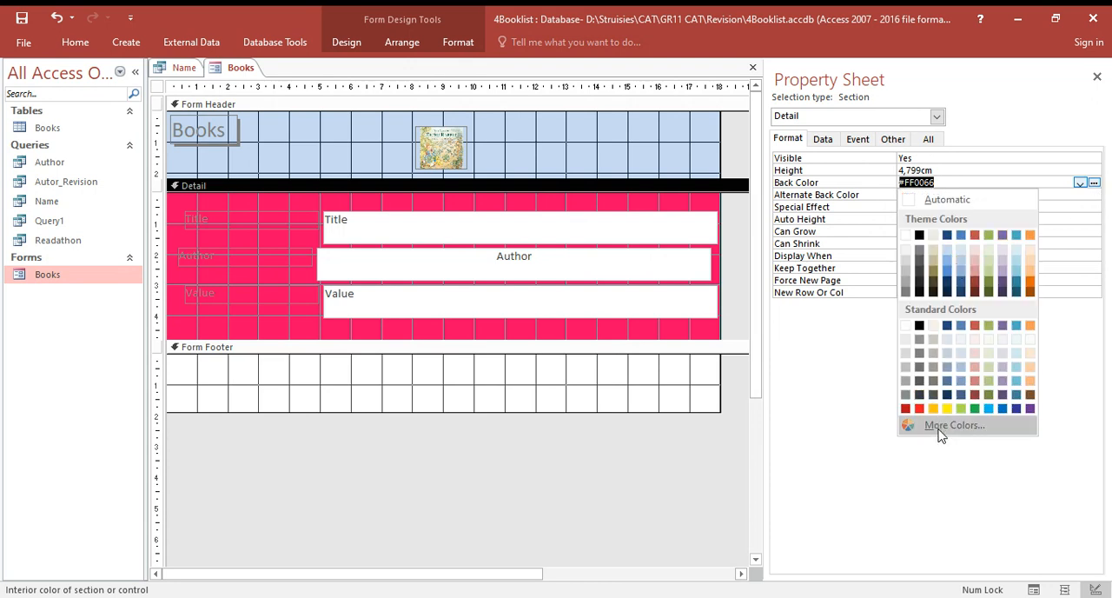
{"action": "left_click", "coordinate": [1080, 184]}
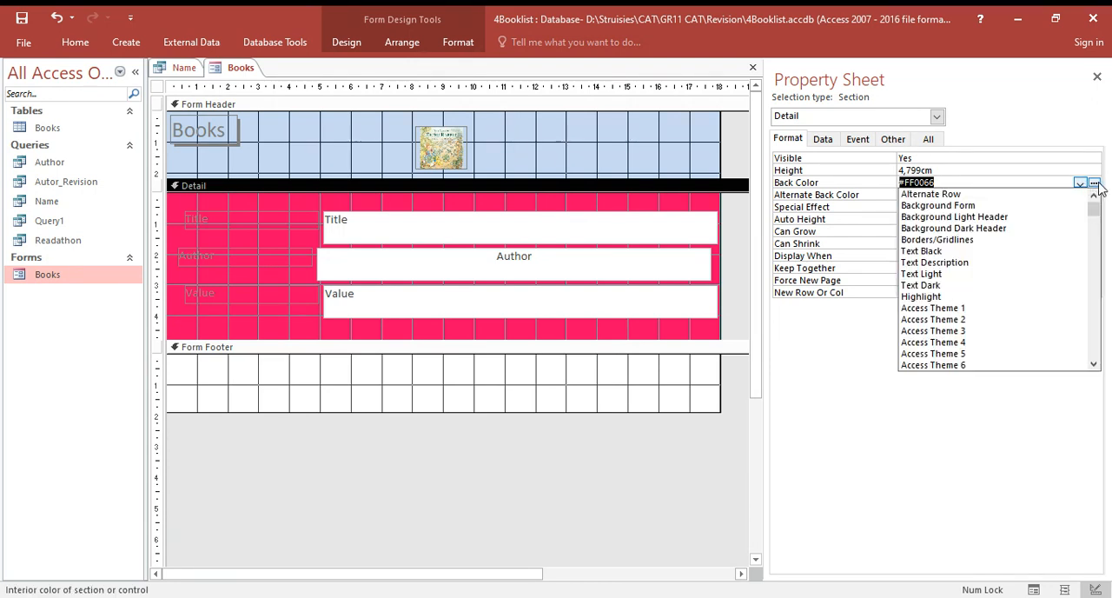
{"action": "left_click", "coordinate": [1095, 185]}
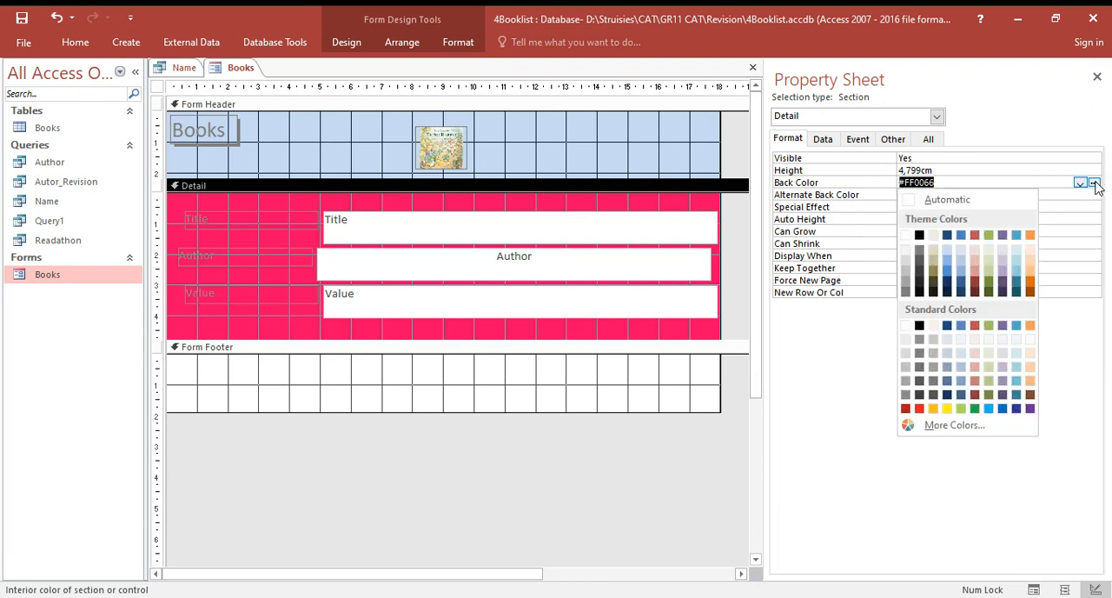
{"action": "left_click", "coordinate": [936, 425]}
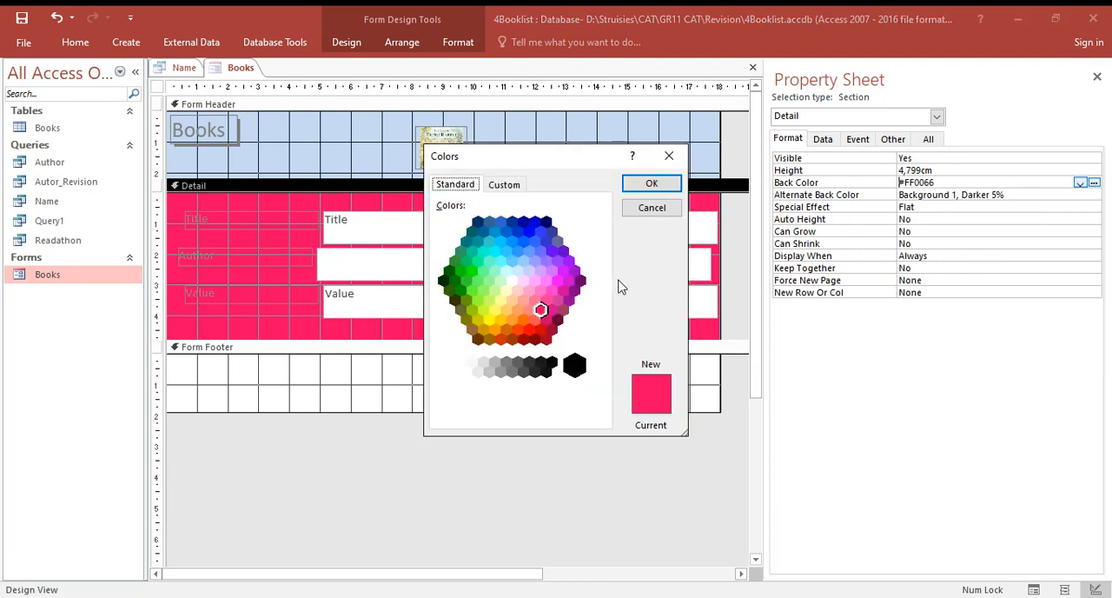
{"action": "left_click", "coordinate": [522, 299]}
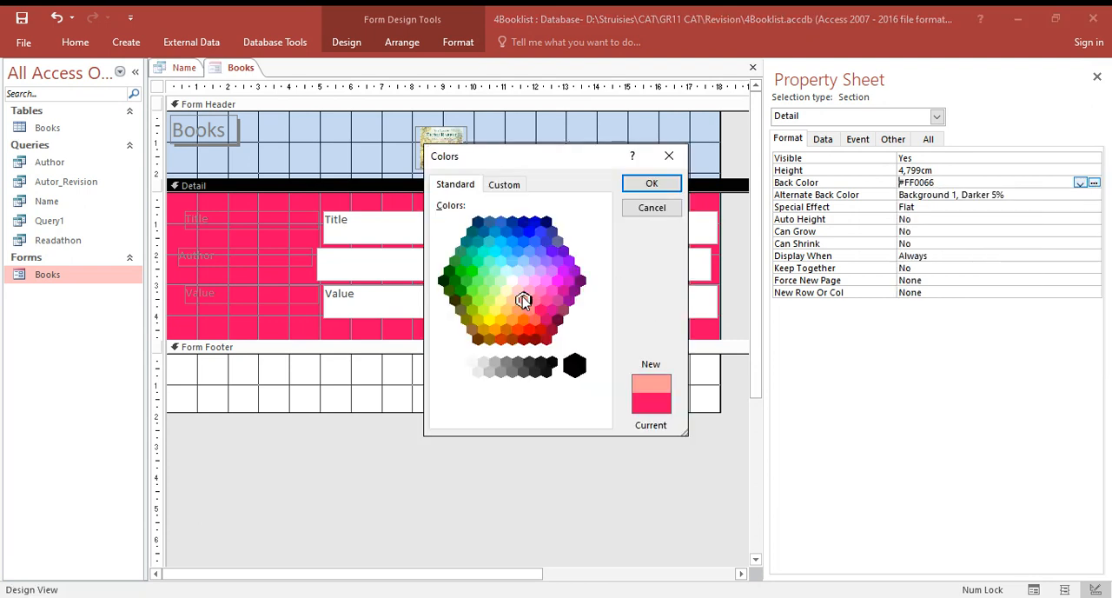
{"action": "left_click", "coordinate": [652, 186]}
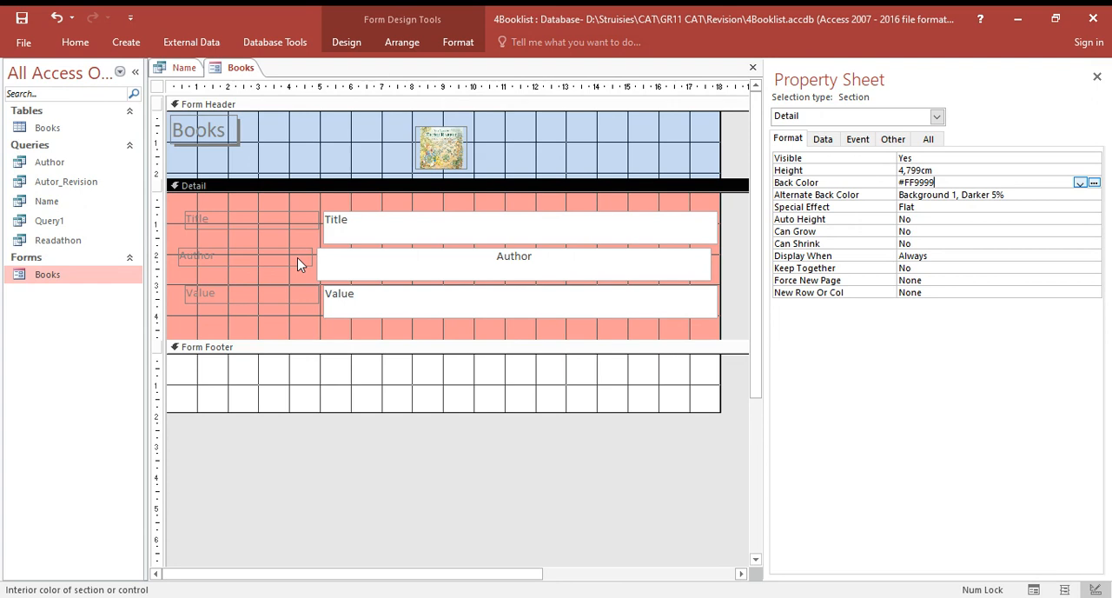
- Set the Decimal Places property of the Value text box in the Detail section to 0
{"action": "left_click", "coordinate": [368, 300]}
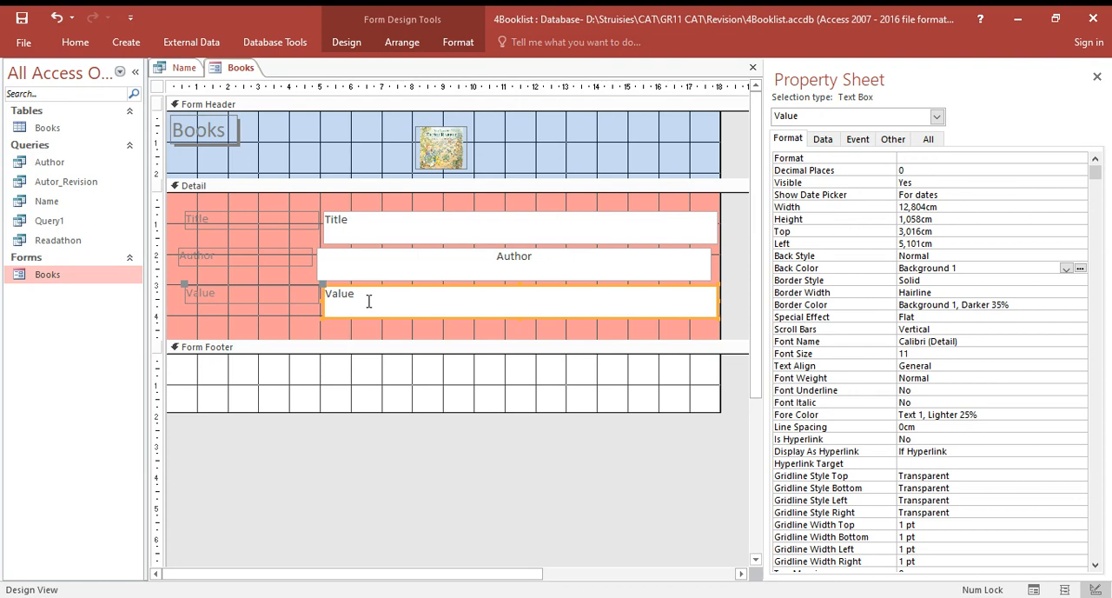
{"action": "left_click", "coordinate": [874, 174]}
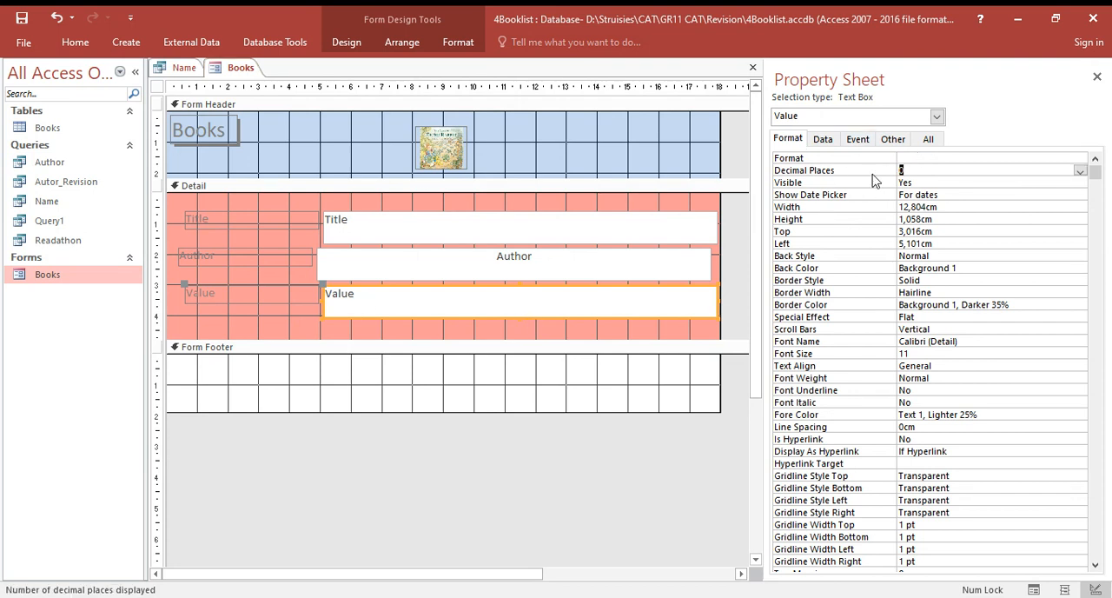
{"action": "left_click", "coordinate": [1080, 171]}
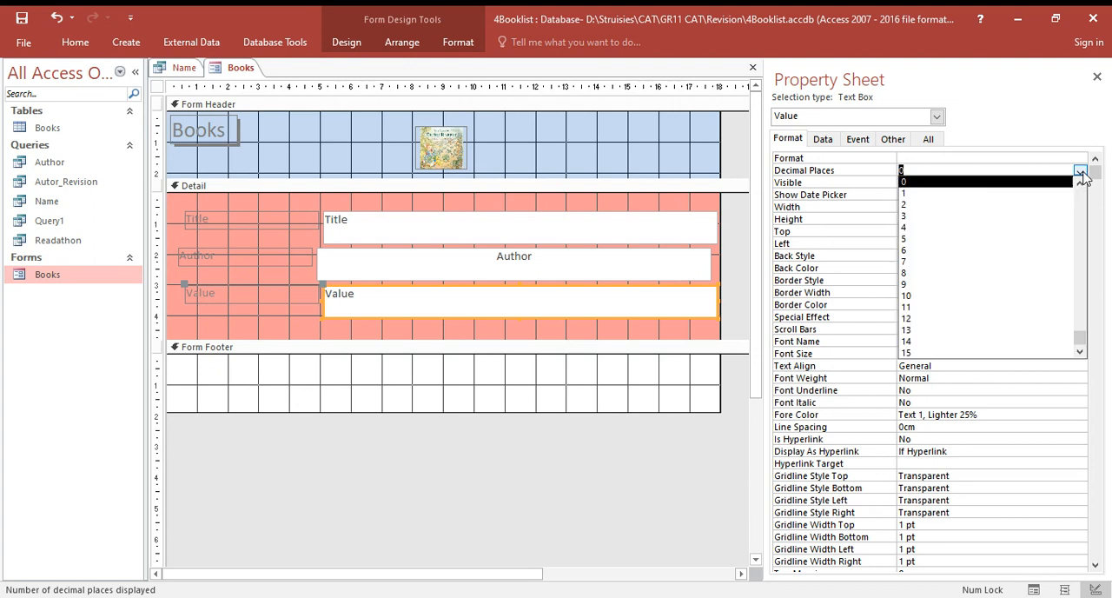
{"action": "left_click", "coordinate": [1019, 180]}
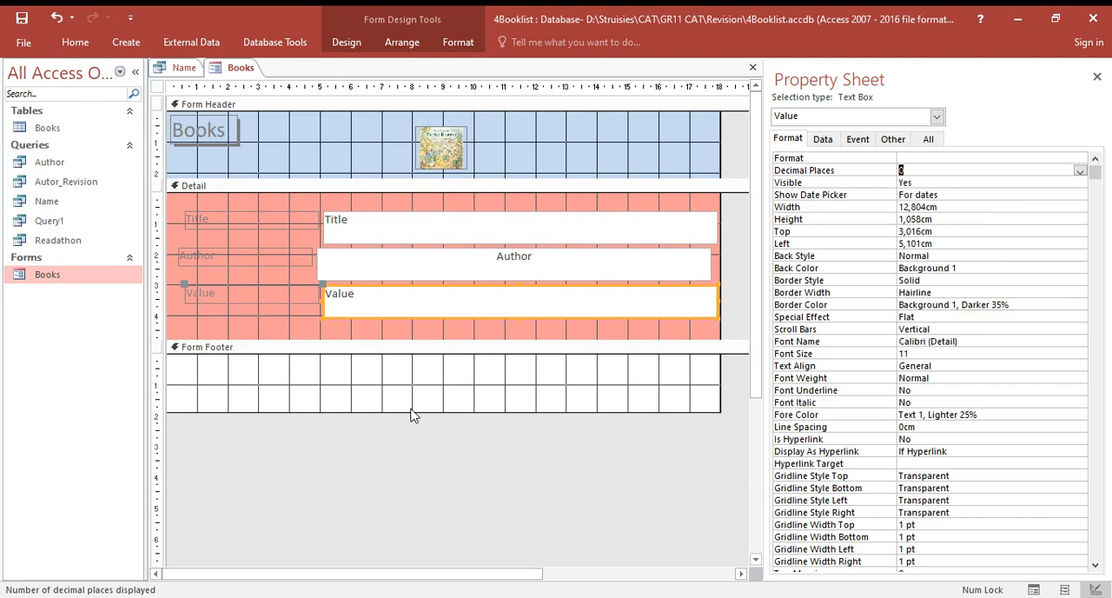